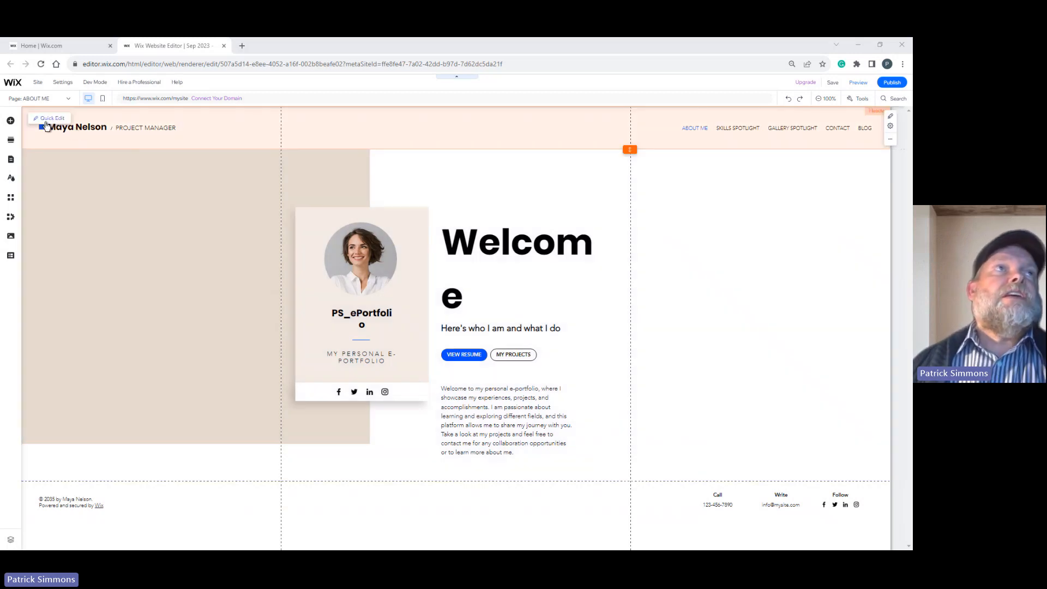
Replace the template name in the site header with the site owner's full name.
left_click(48, 120)
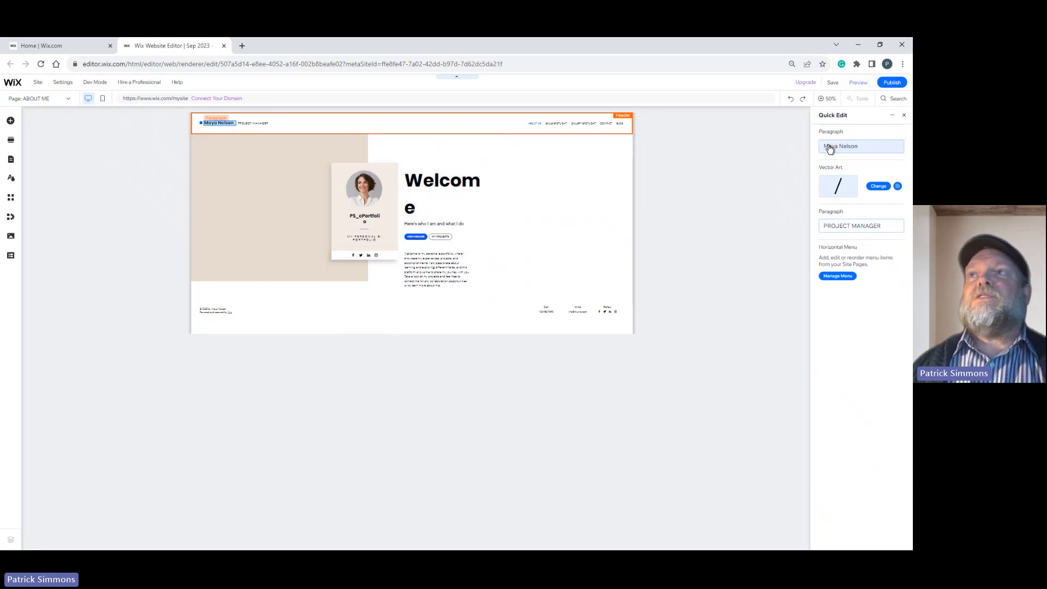
left_click(866, 149)
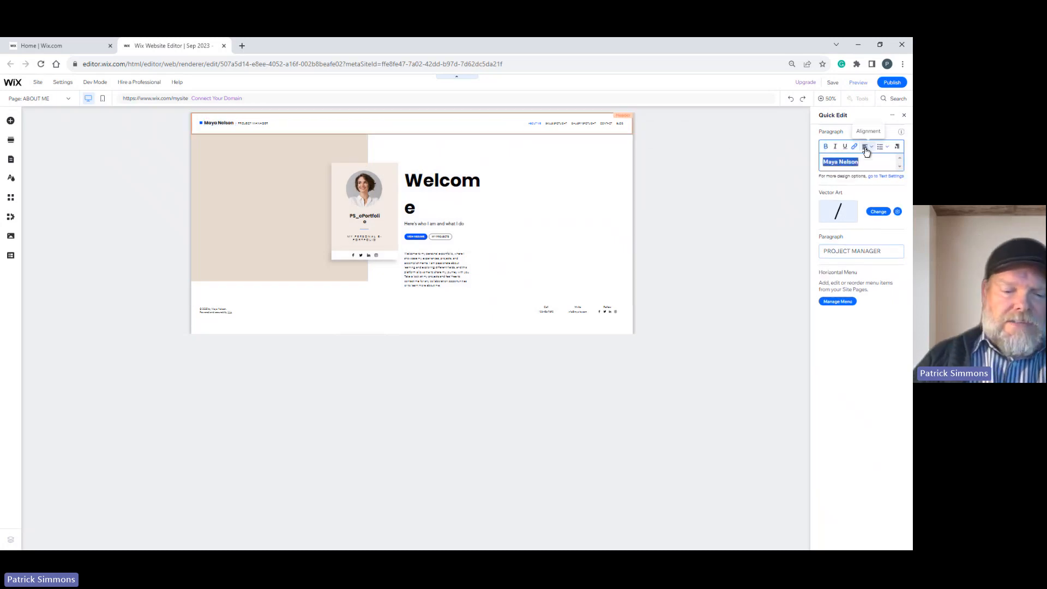
type("Patrick ")
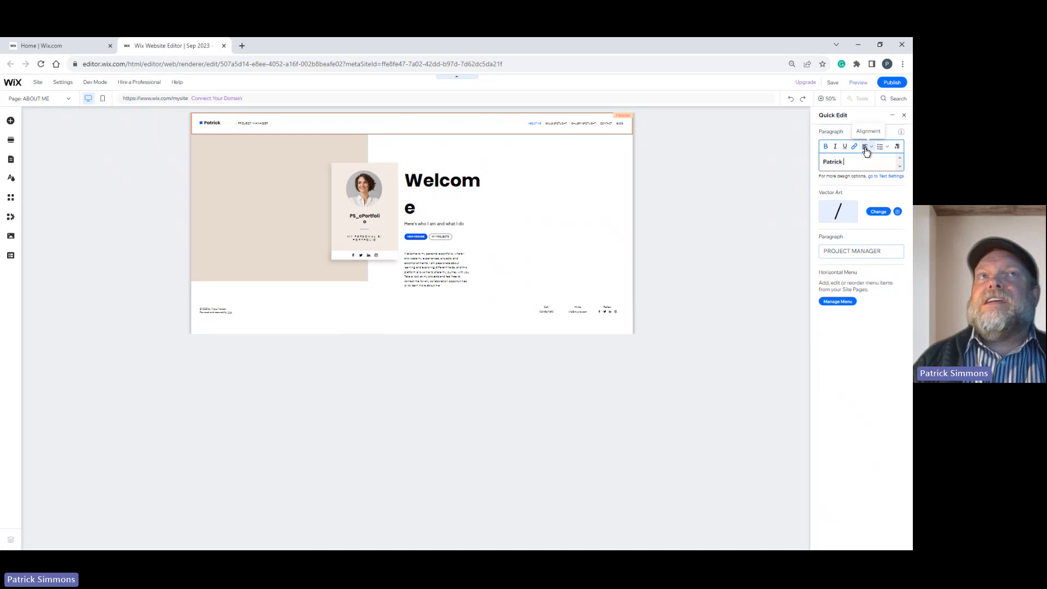
type("Simmons")
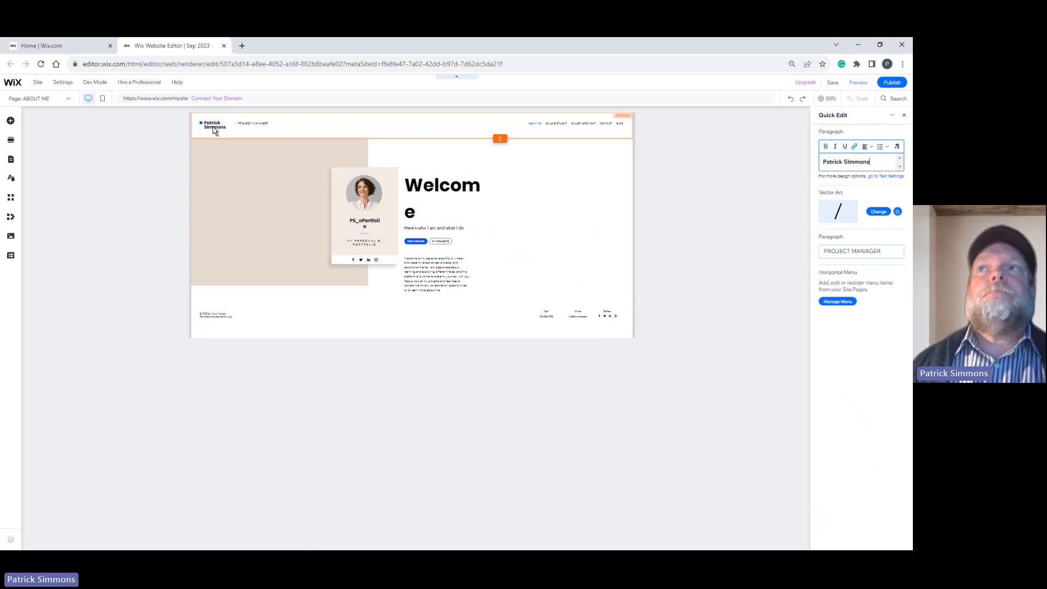
Set the job title beside the name in the header to EDUCATOR in capital letters.
left_click(849, 254)
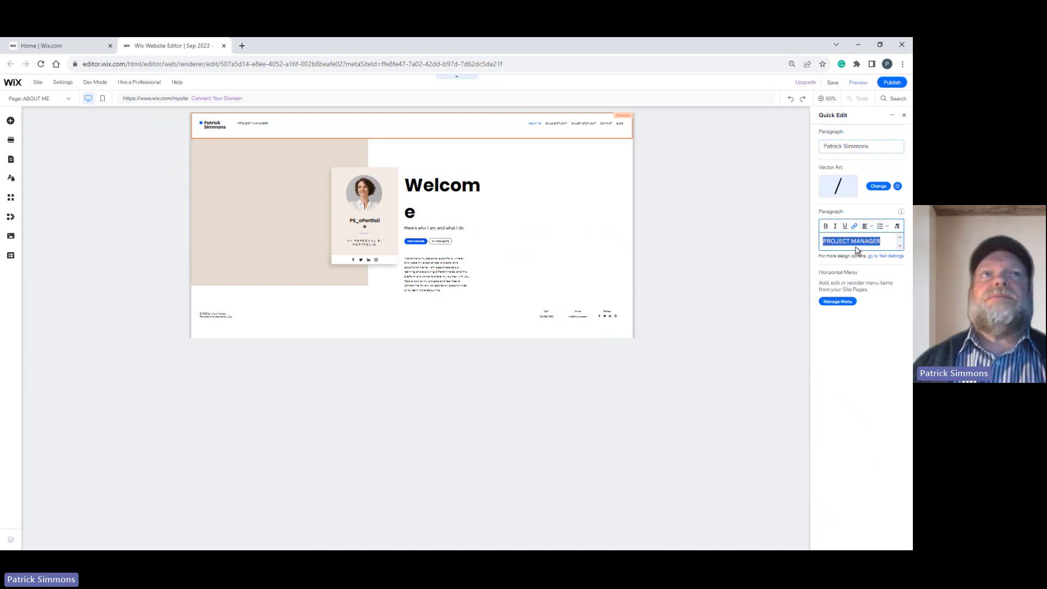
type("Educator")
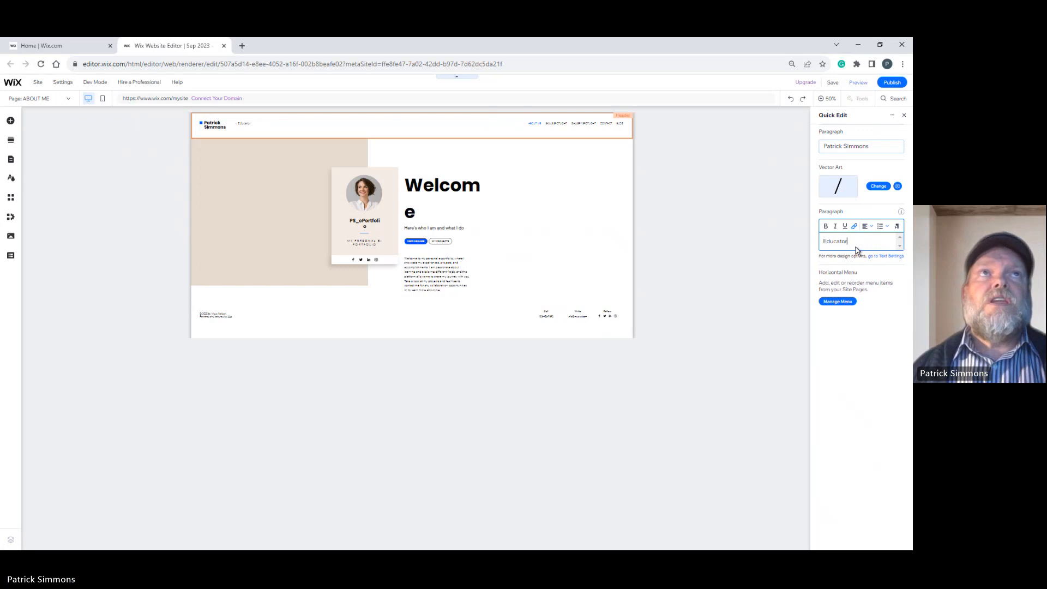
double_click(855, 247)
type("E")
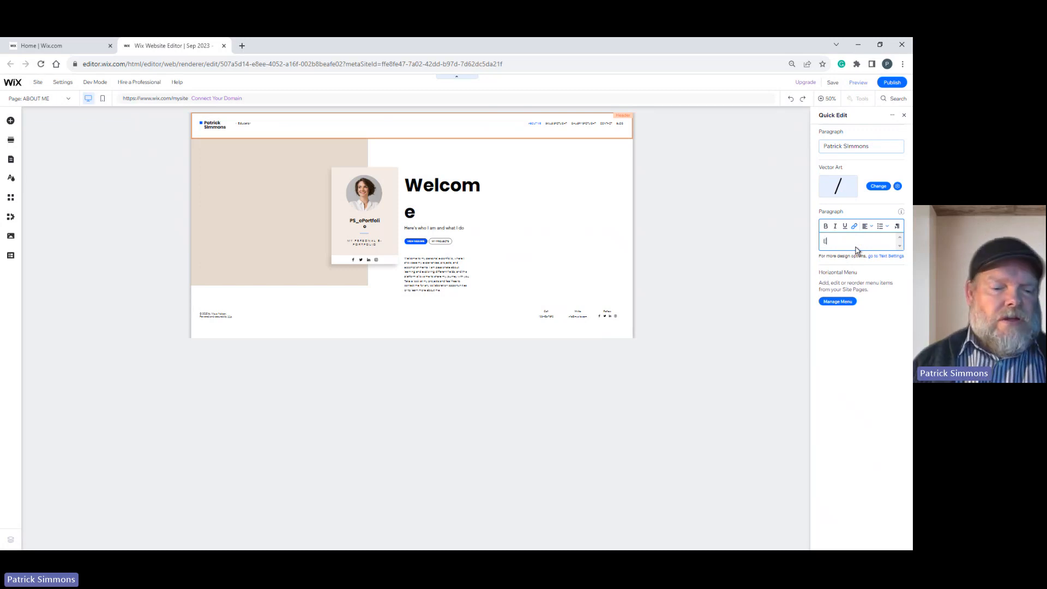
type("DUCATOR")
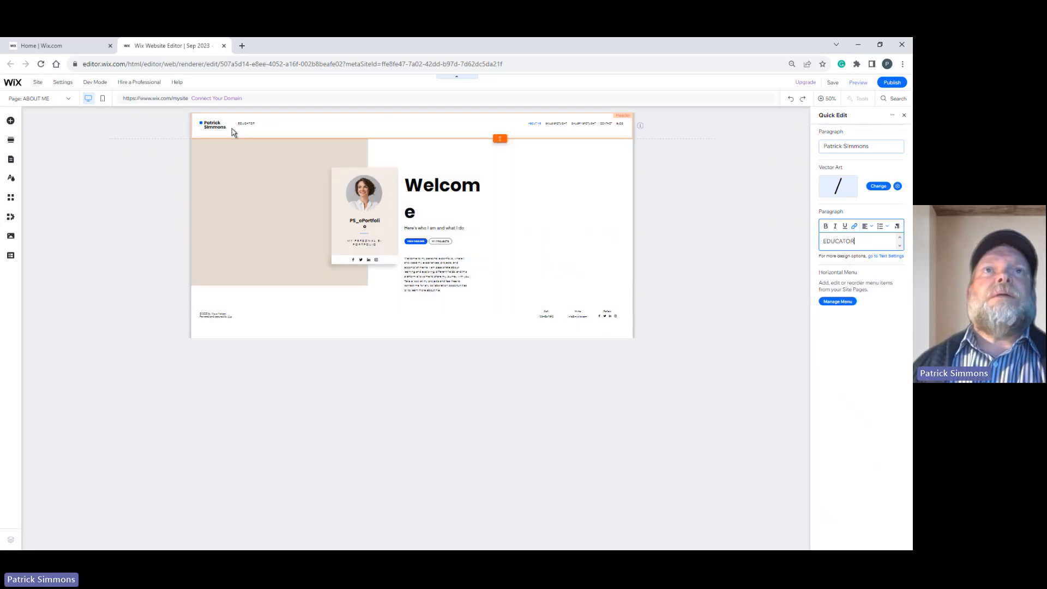
left_click(222, 322)
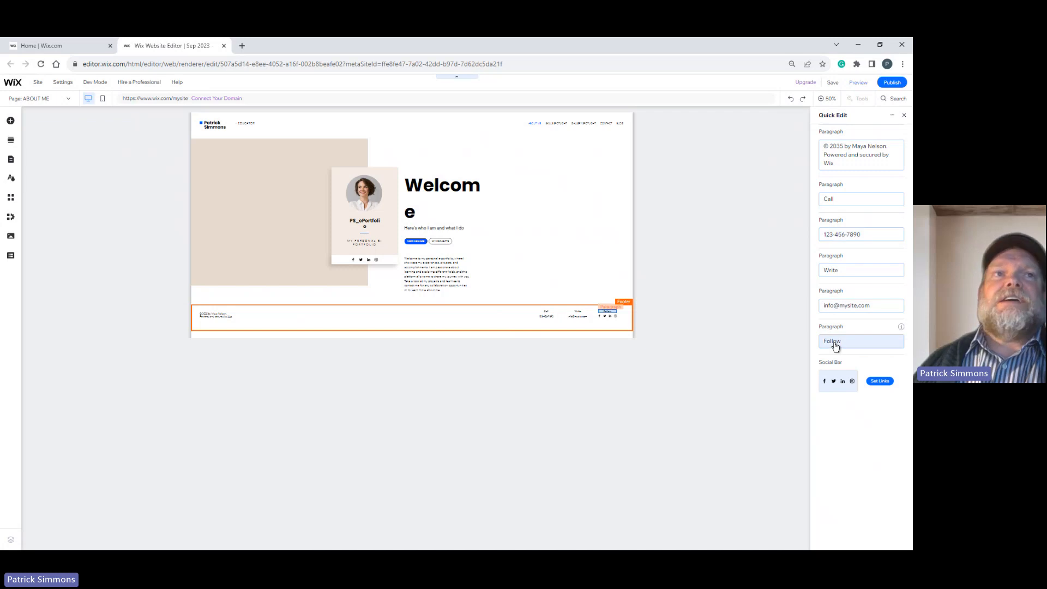
left_click(398, 401)
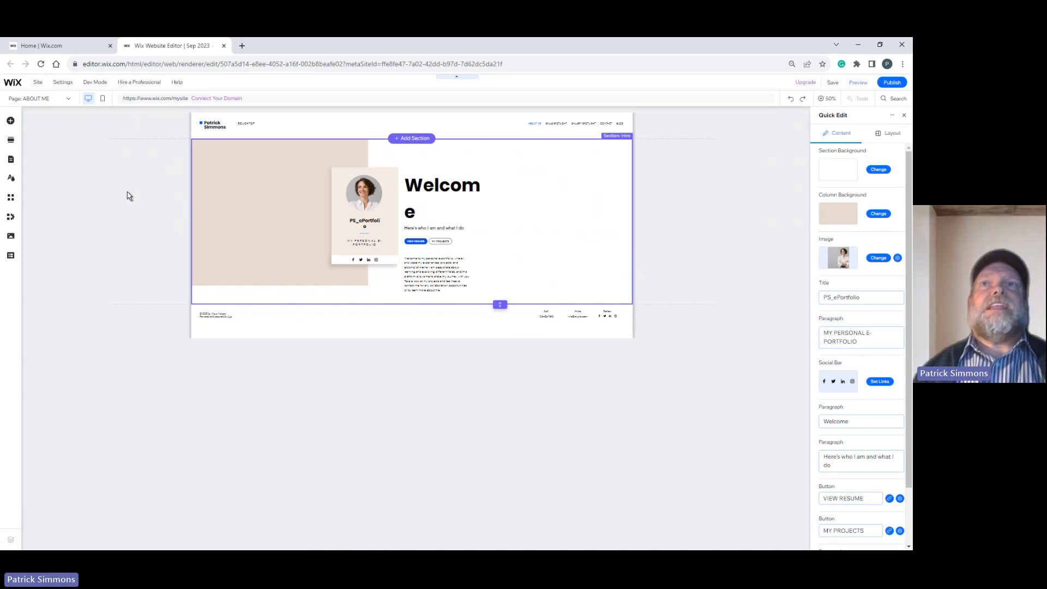
left_click(903, 116)
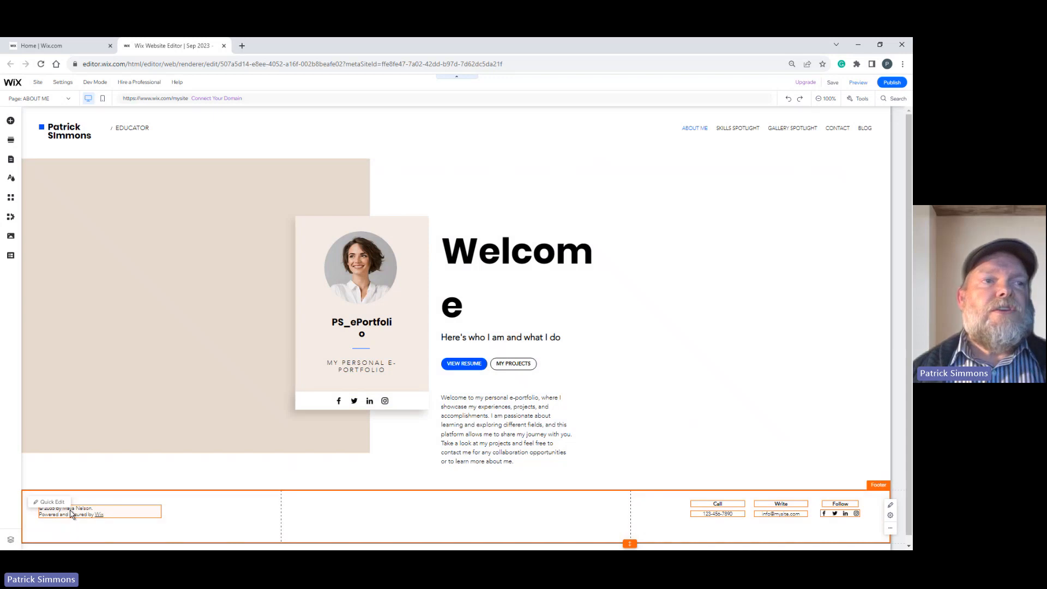
left_click(711, 517)
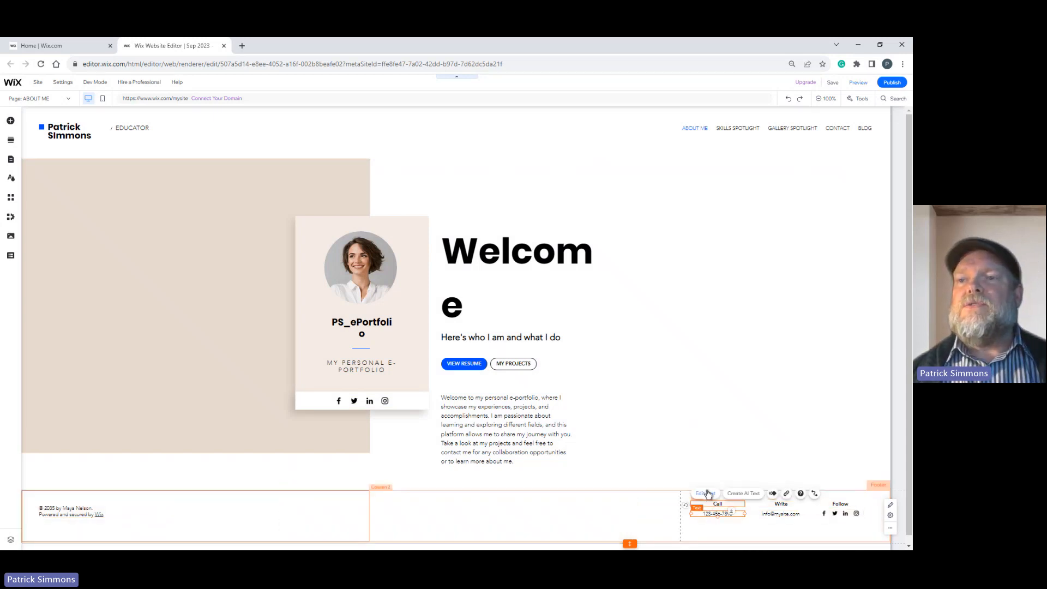
left_click(707, 494)
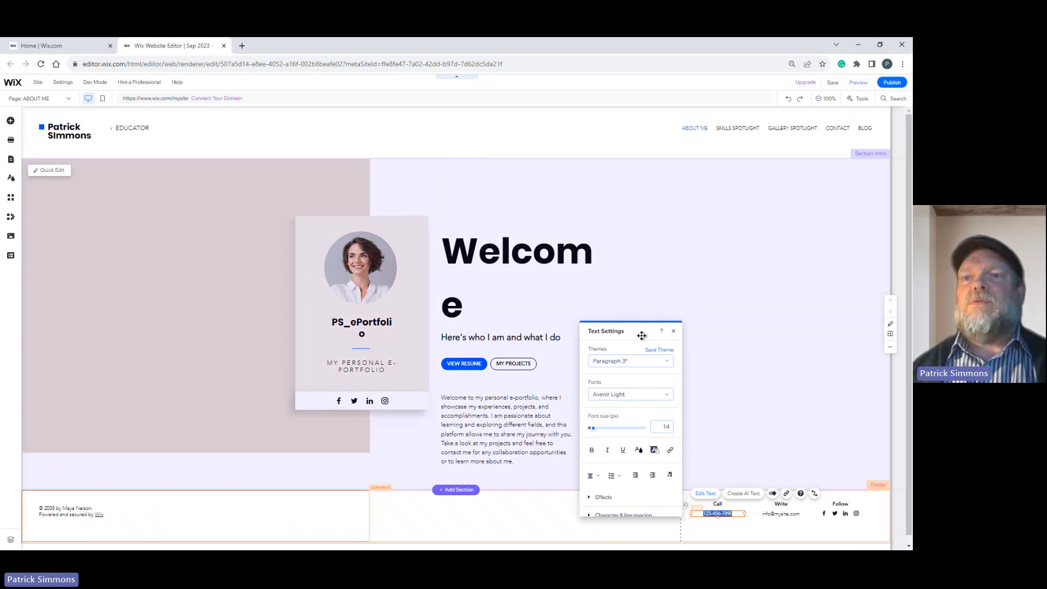
left_click(675, 332)
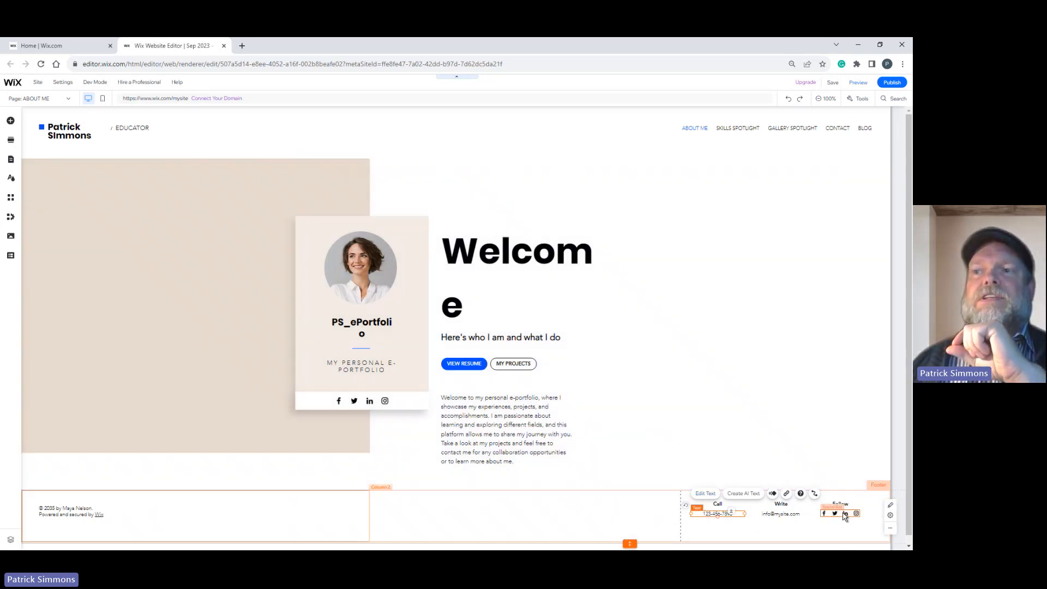
Try overwriting the footer's e-mail text directly on the page with filler characters, and undo it.
left_click(770, 514)
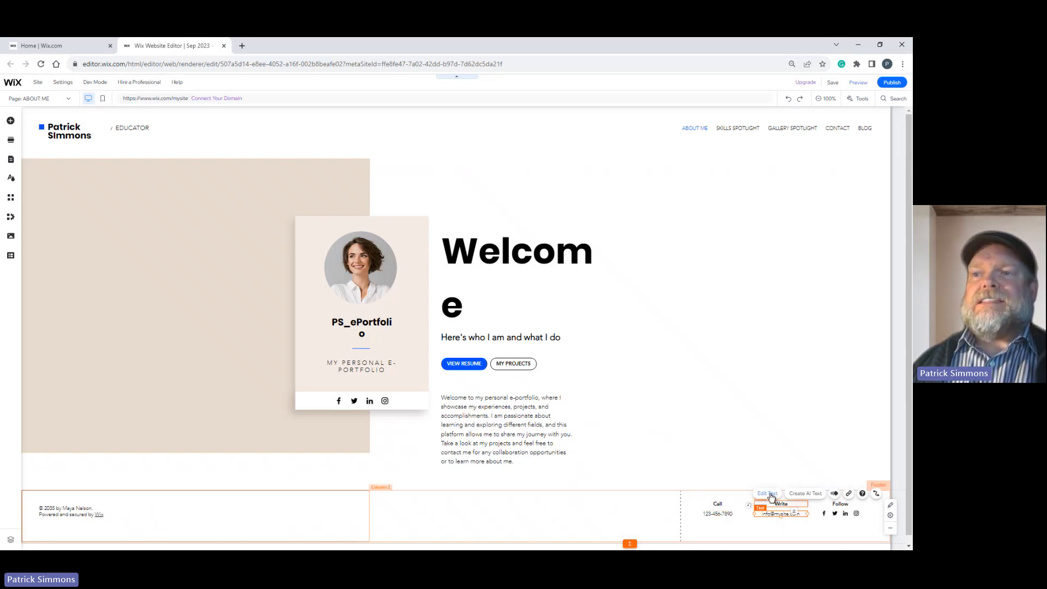
left_click(769, 493)
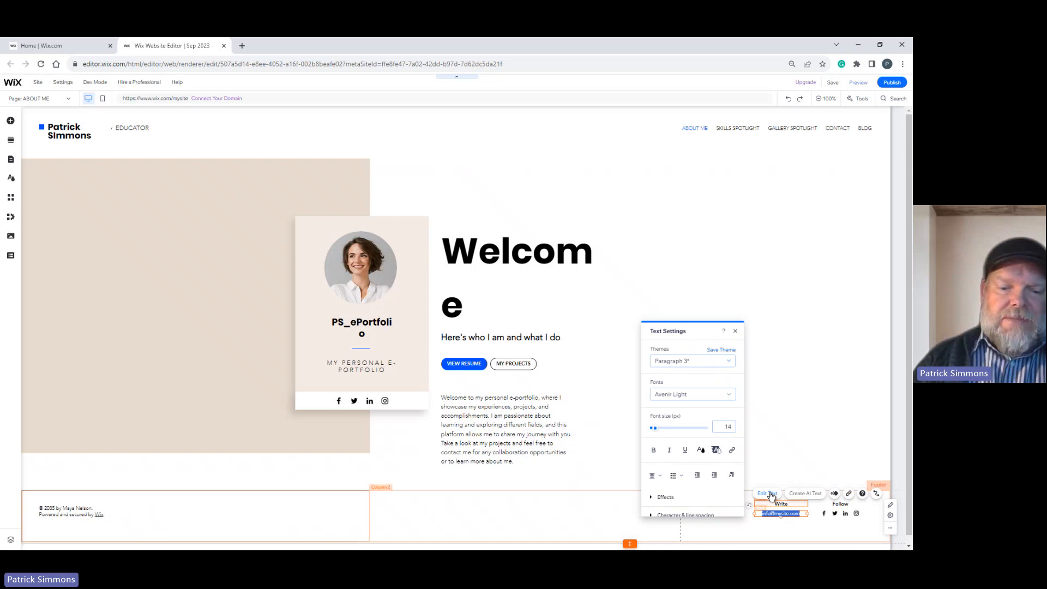
type("PATRLKASJDFLKJASD")
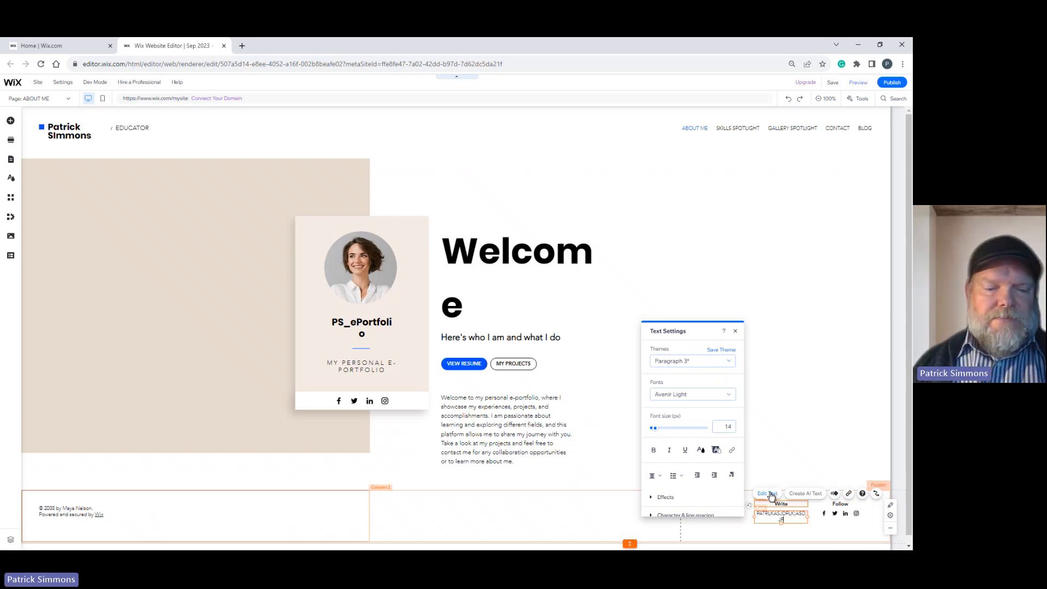
key("ctrl+z")
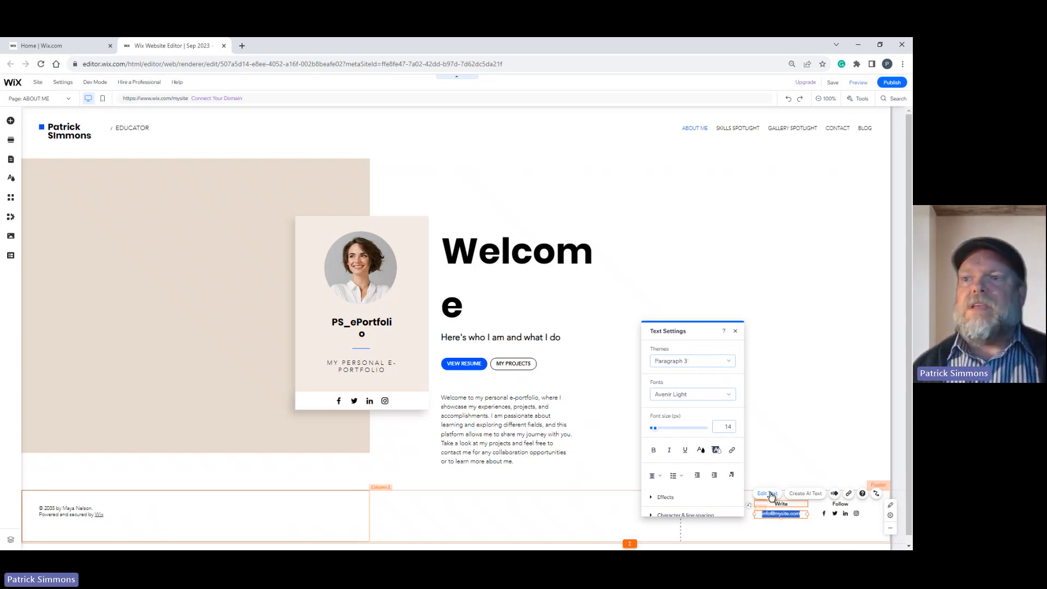
left_click(783, 337)
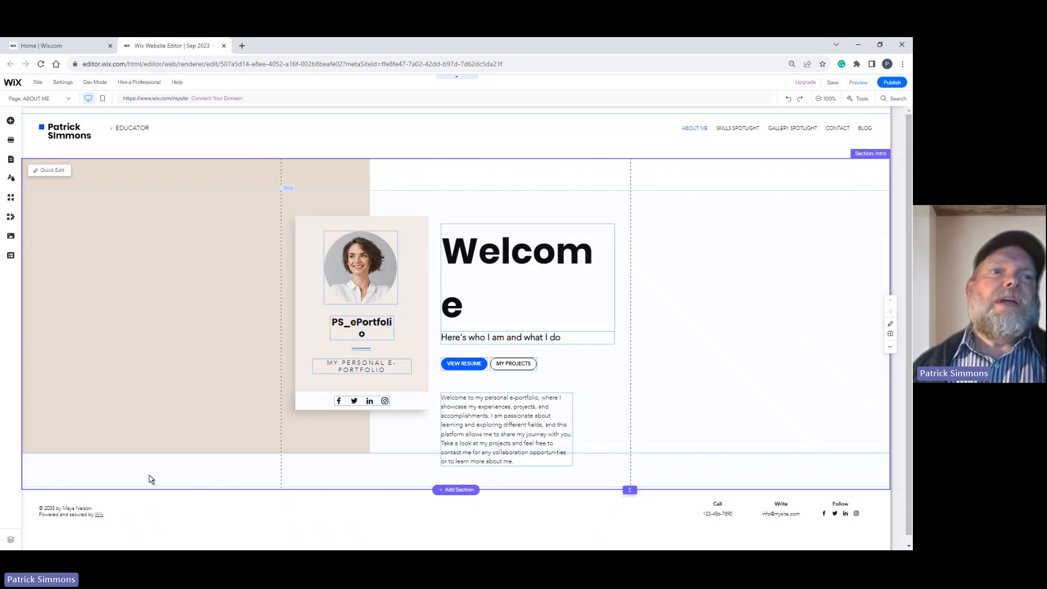
Replace the template name in the footer's copyright line with the site owner's full name, in normal capitalization.
left_click(159, 514)
left_click(50, 502)
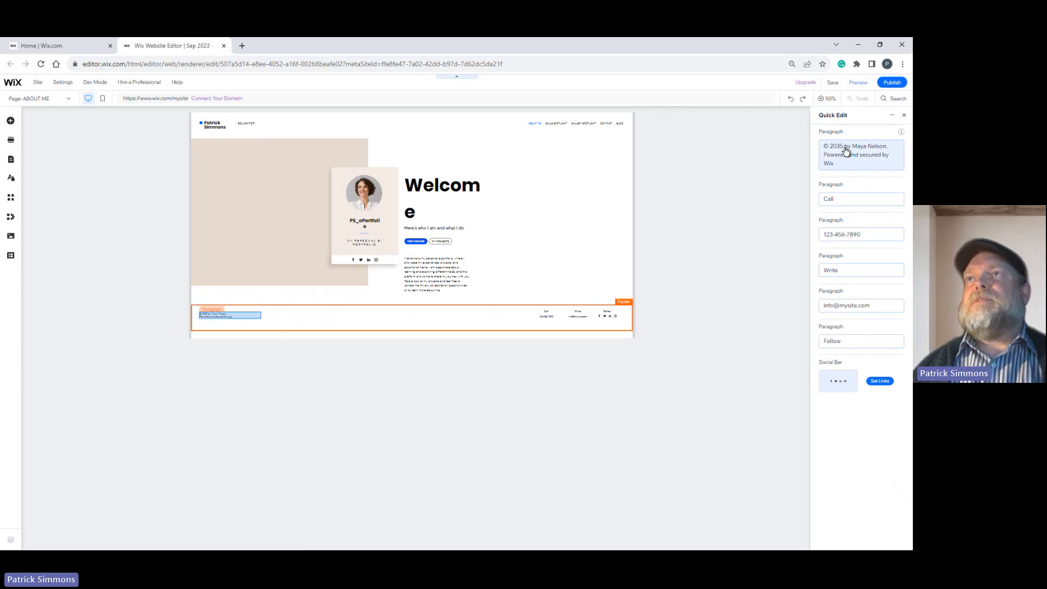
left_click(874, 165)
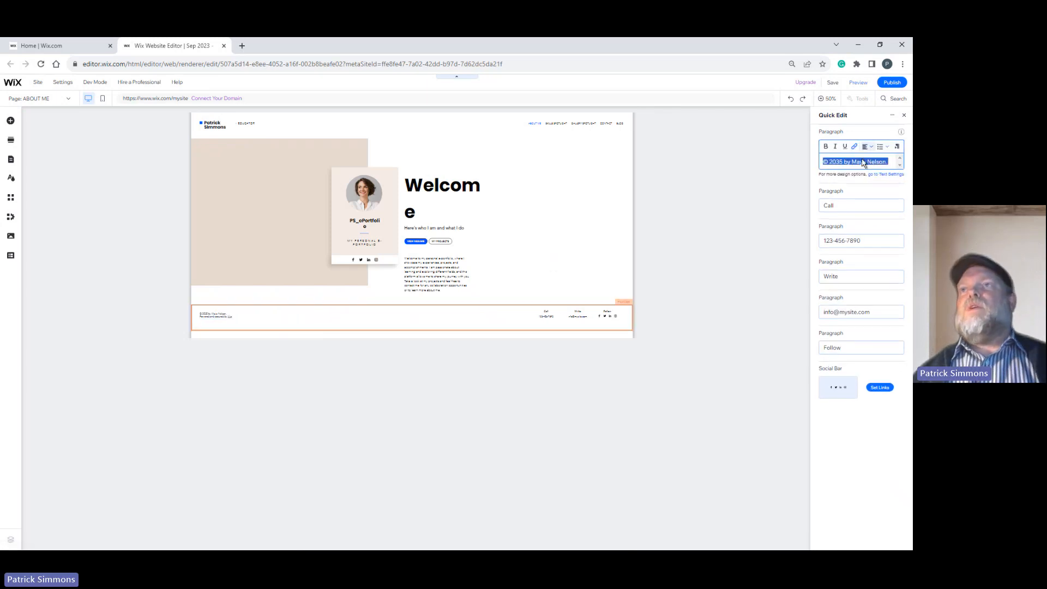
left_click(865, 160)
left_click_drag(852, 162, 887, 162)
type("pATRICK s")
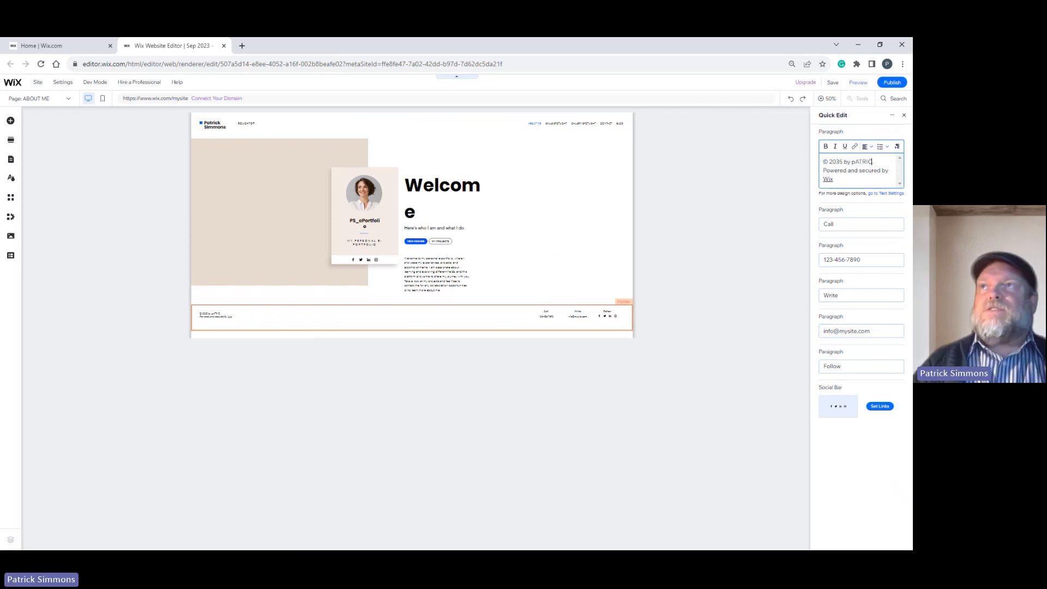
key("ctrl+shift+Left")
key("ctrl+shift+Left")
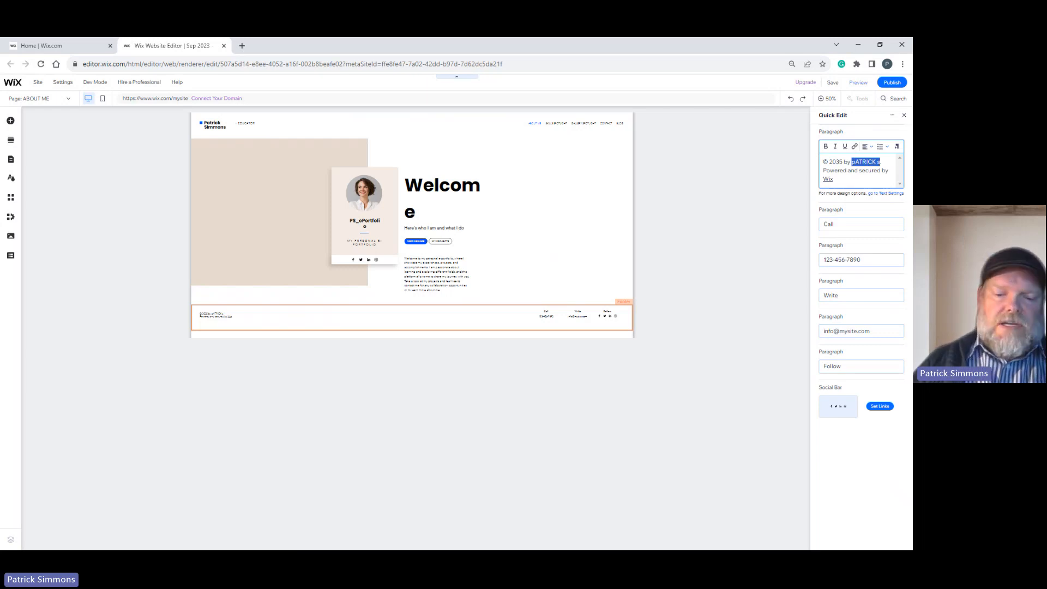
type("Patrick Simmons")
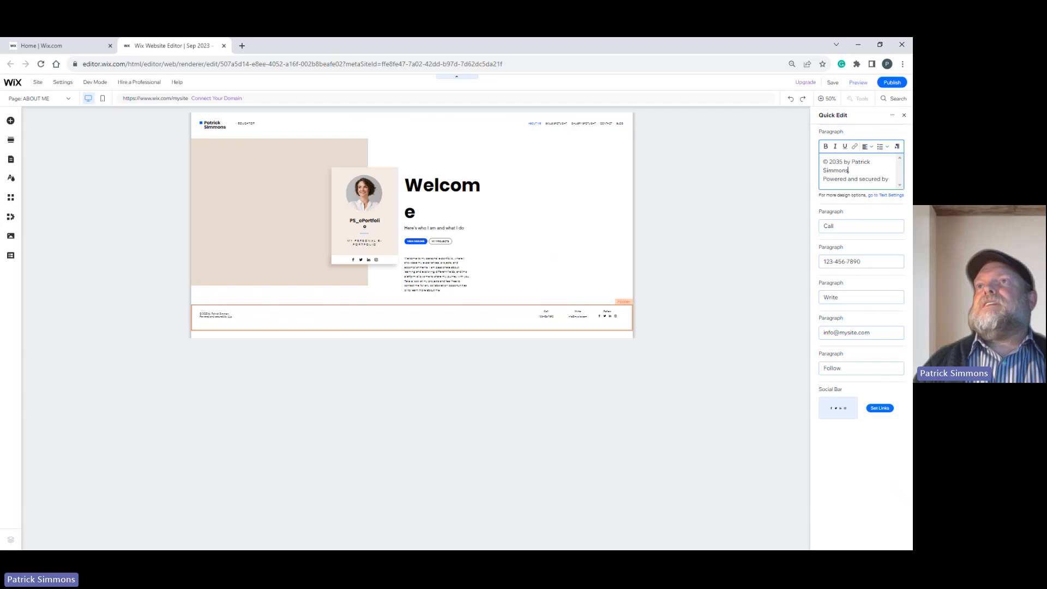
left_click(833, 187)
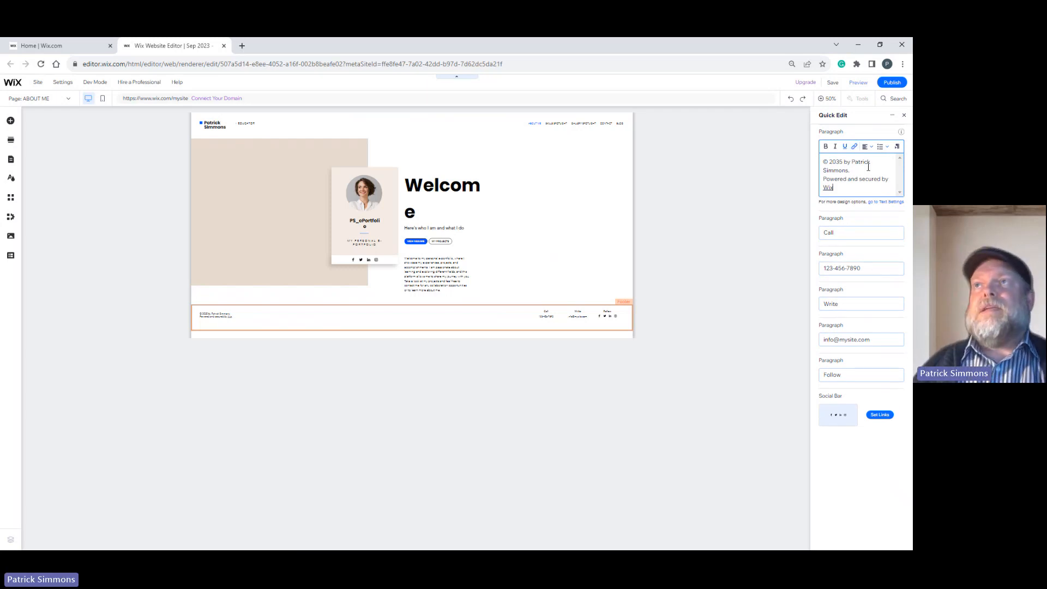
Clear the Call label and the phone number below it from the footer.
left_click(858, 238)
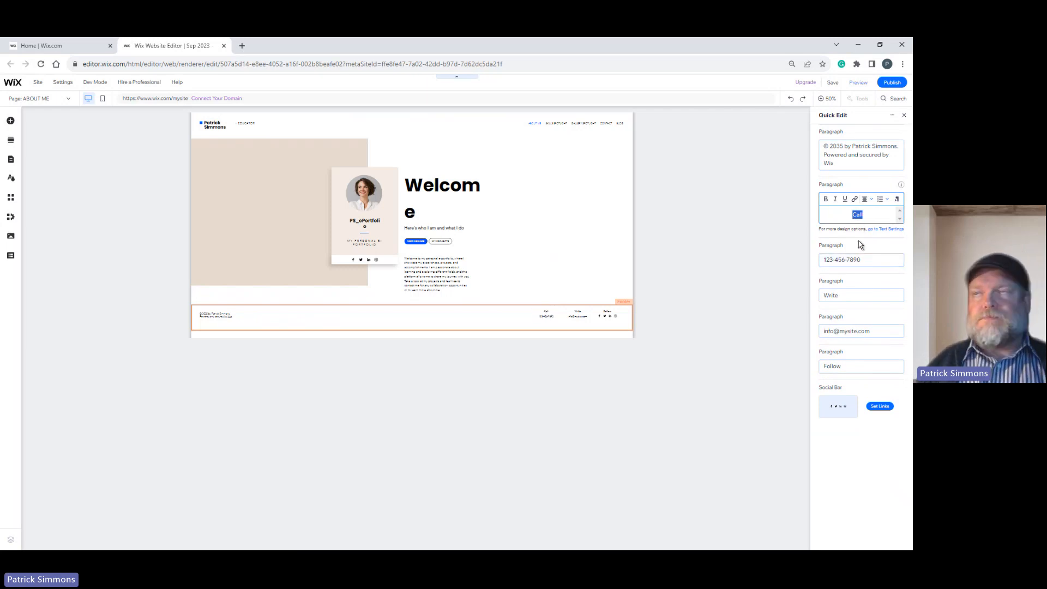
left_click(867, 264)
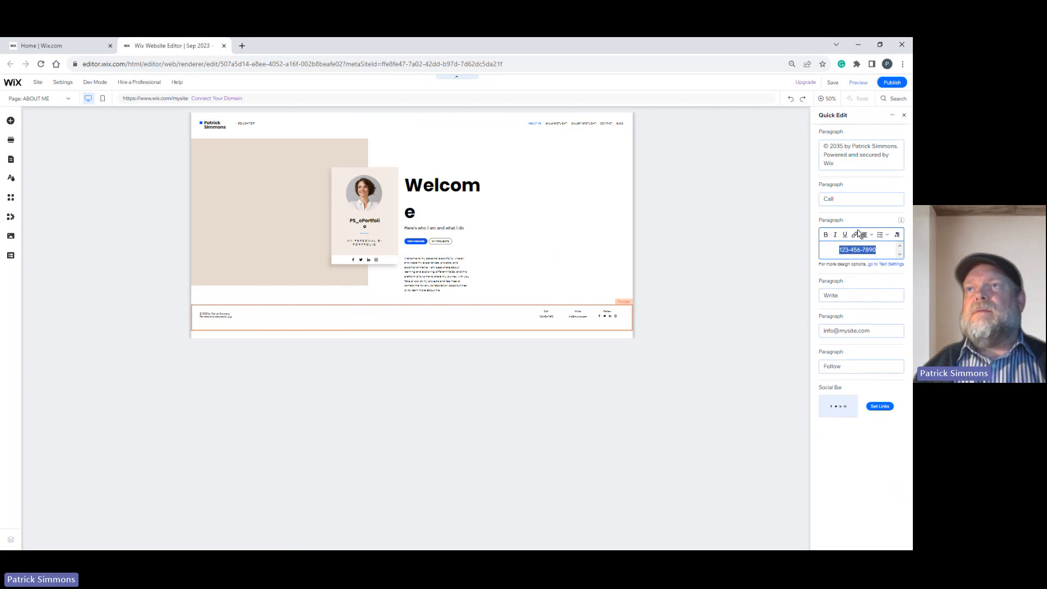
left_click(850, 199)
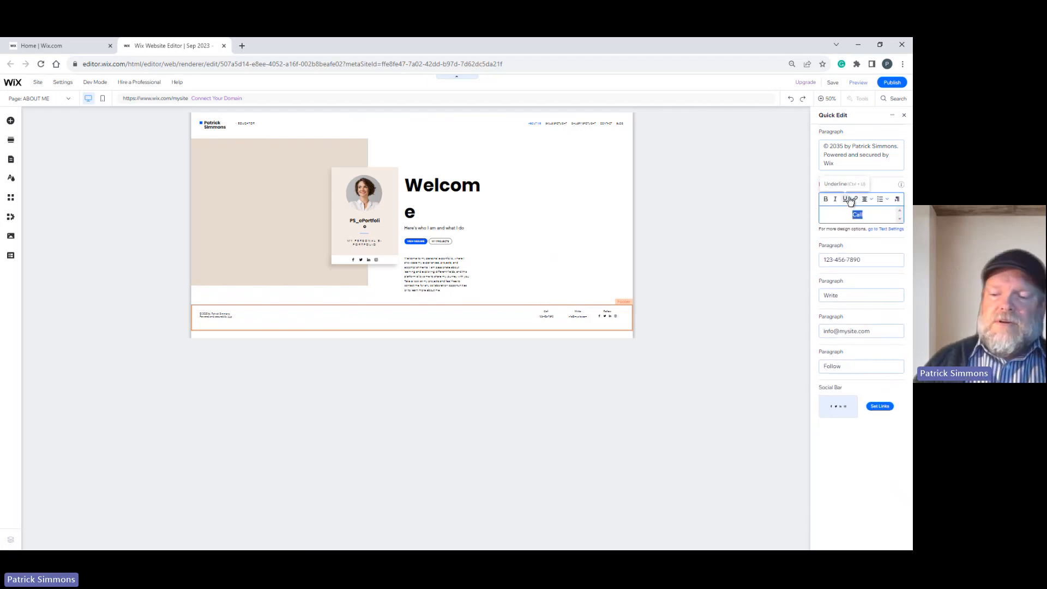
key("BackSpace")
left_click(867, 264)
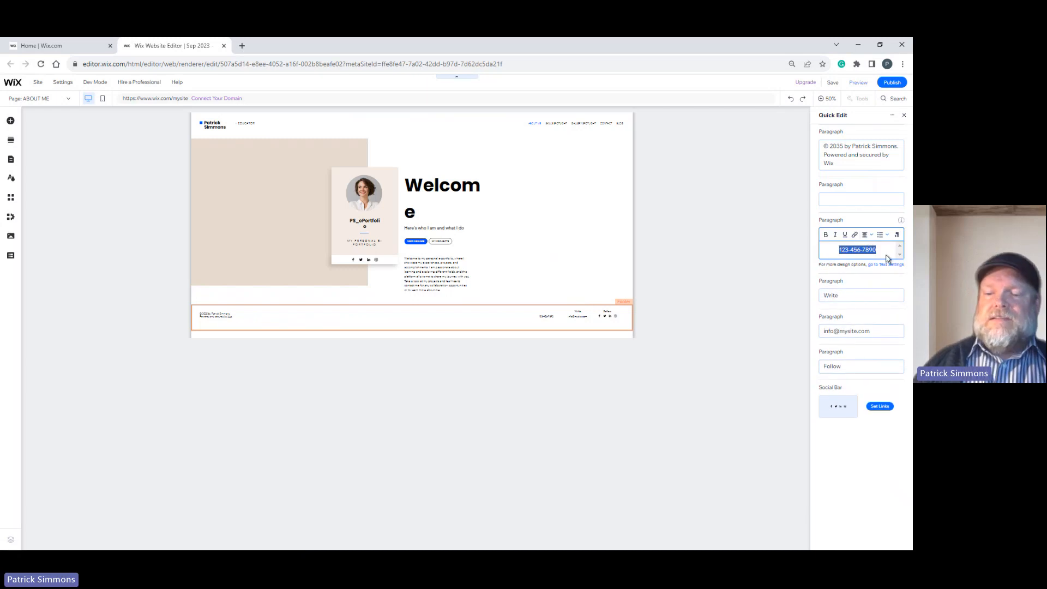
key("BackSpace")
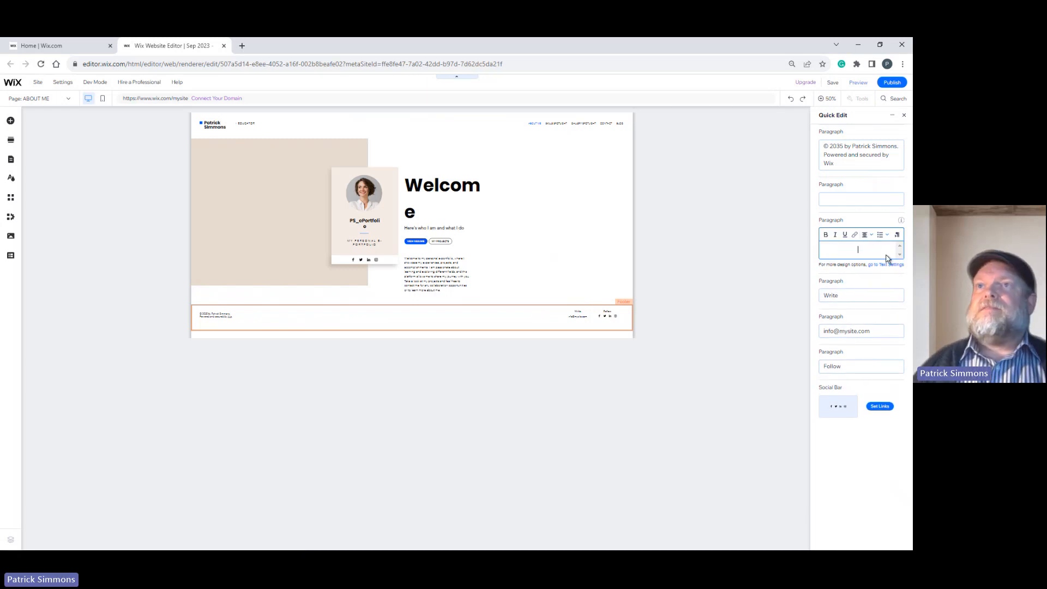
Replace the placeholder e-mail address under the Write label in the footer with the site owner's e-mail address.
left_click(846, 296)
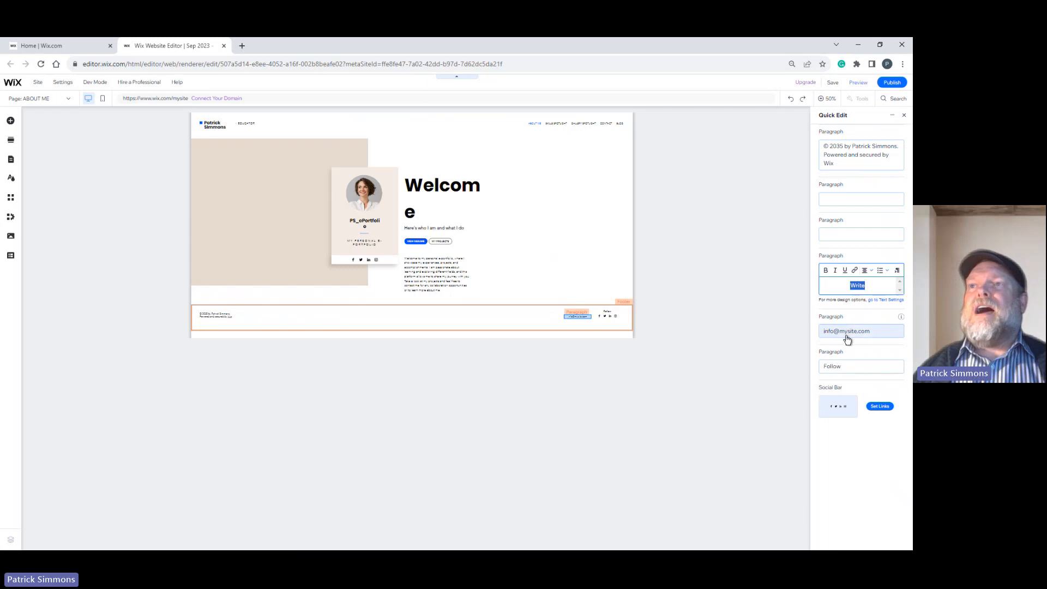
left_click(878, 334)
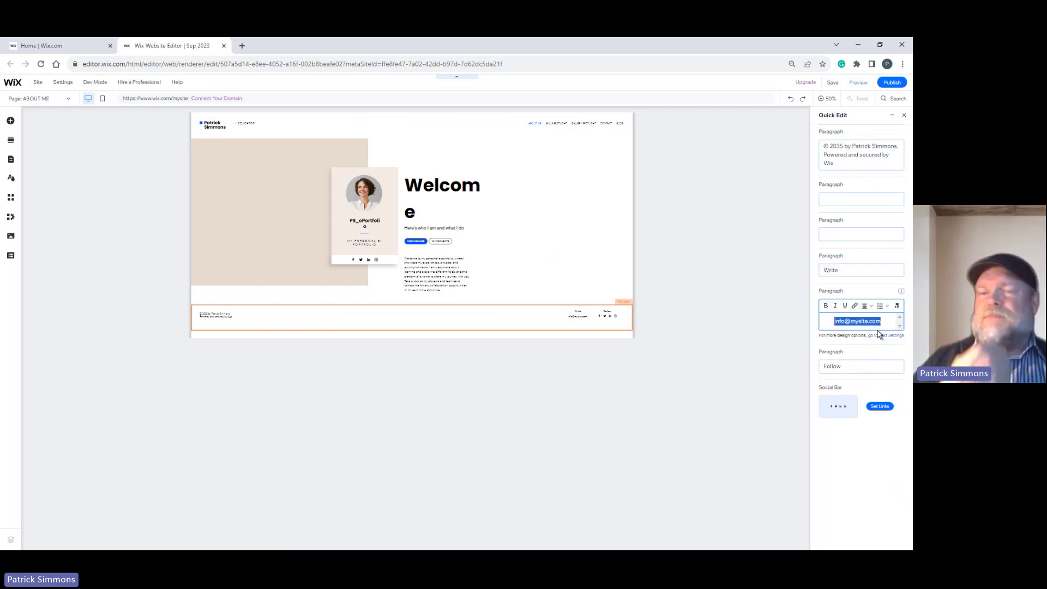
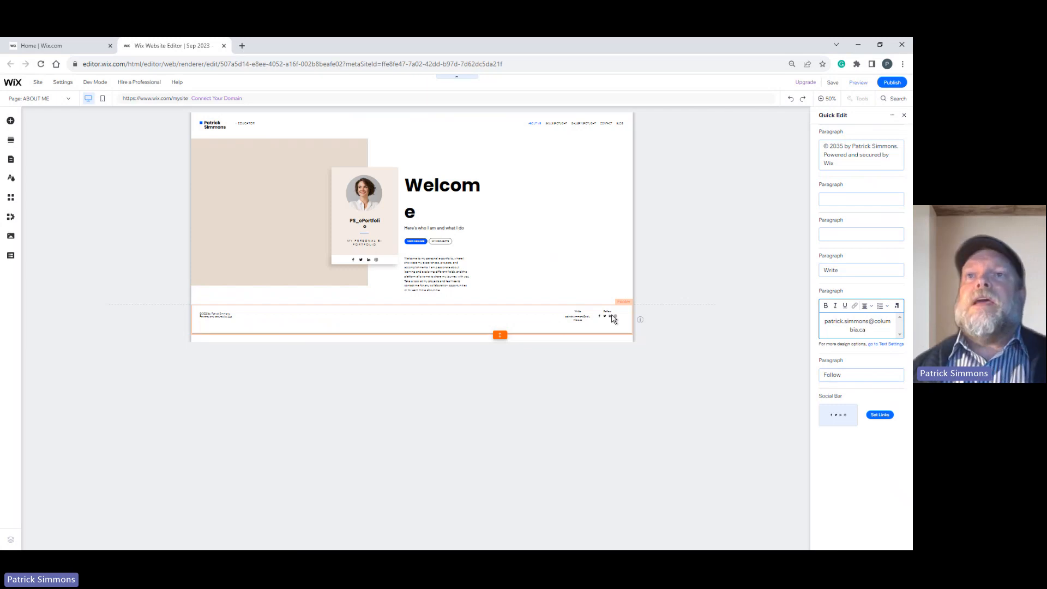
Remove the Facebook, Twitter and Instagram icons from the footer's social bar, and check the LinkedIn icon's link settings.
left_click(613, 319)
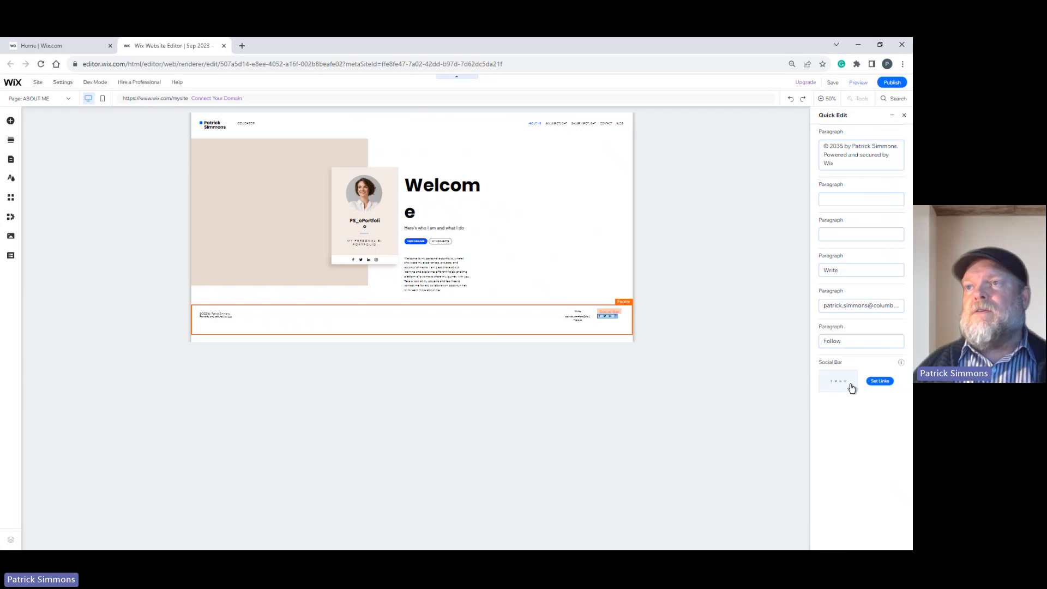
left_click(877, 382)
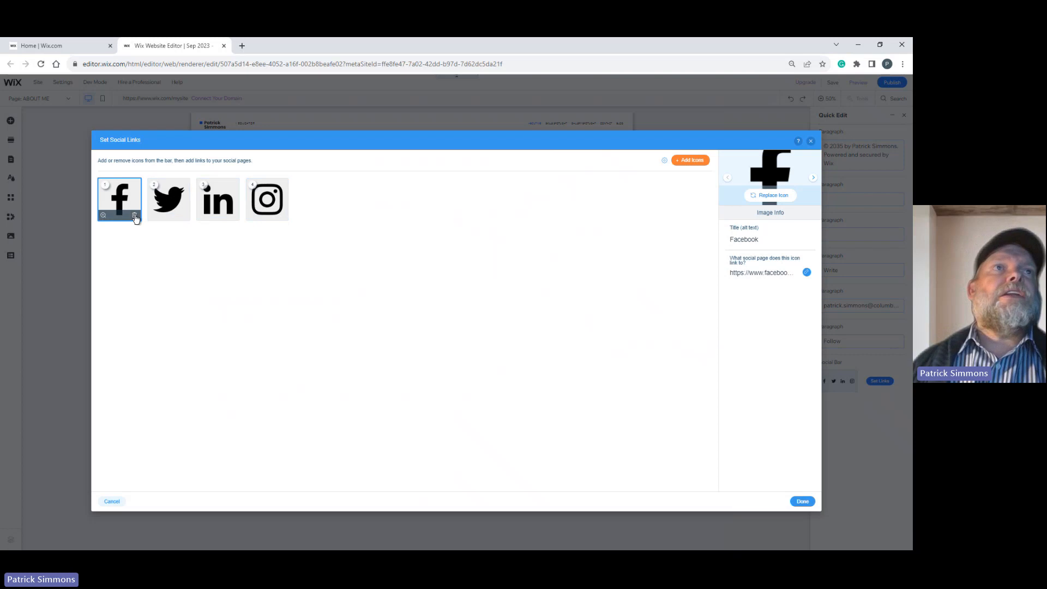
left_click(135, 216)
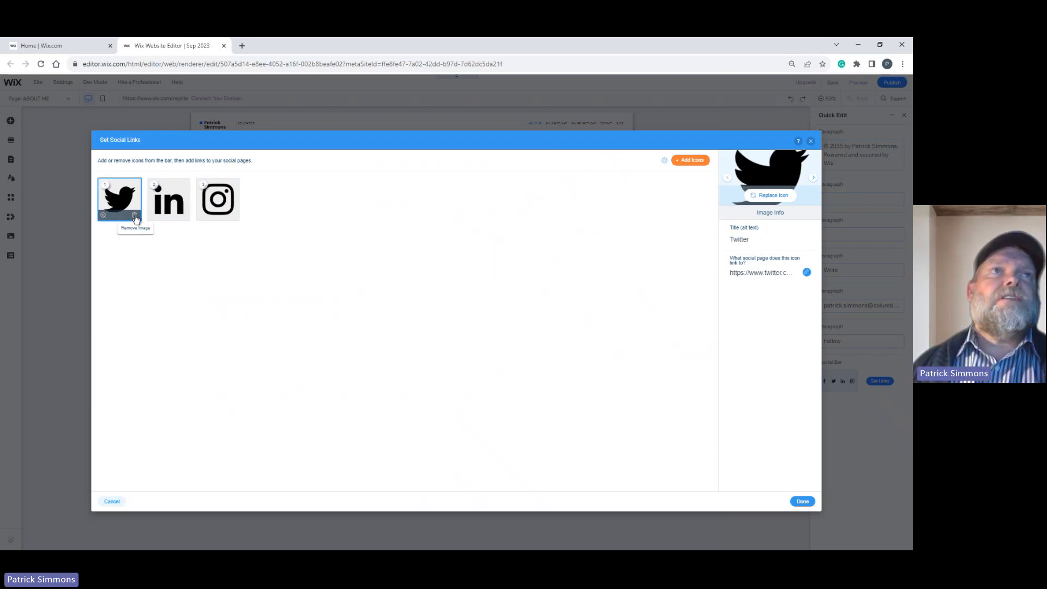
left_click(135, 215)
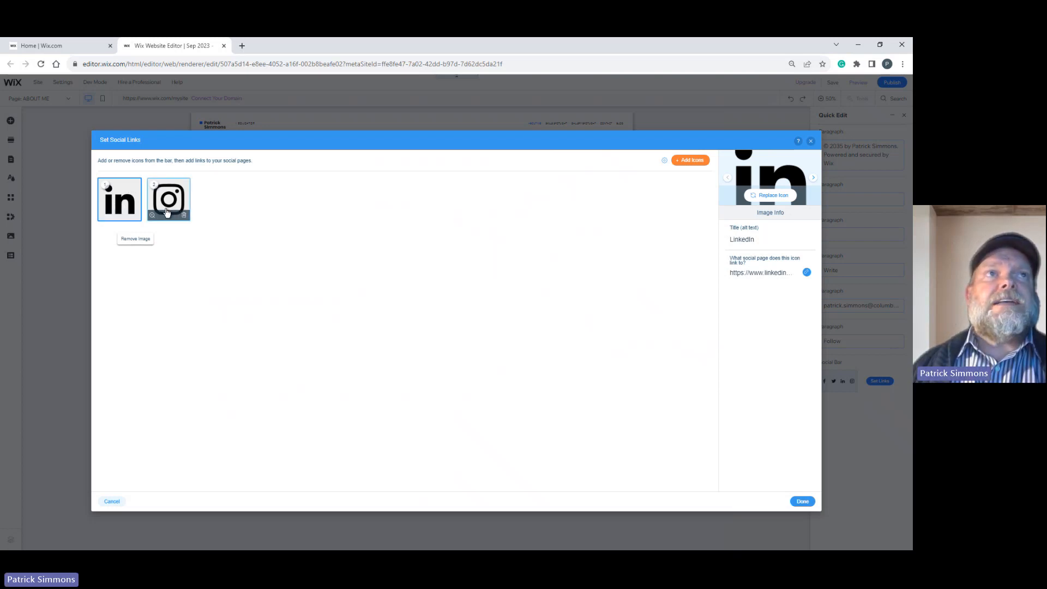
left_click(173, 207)
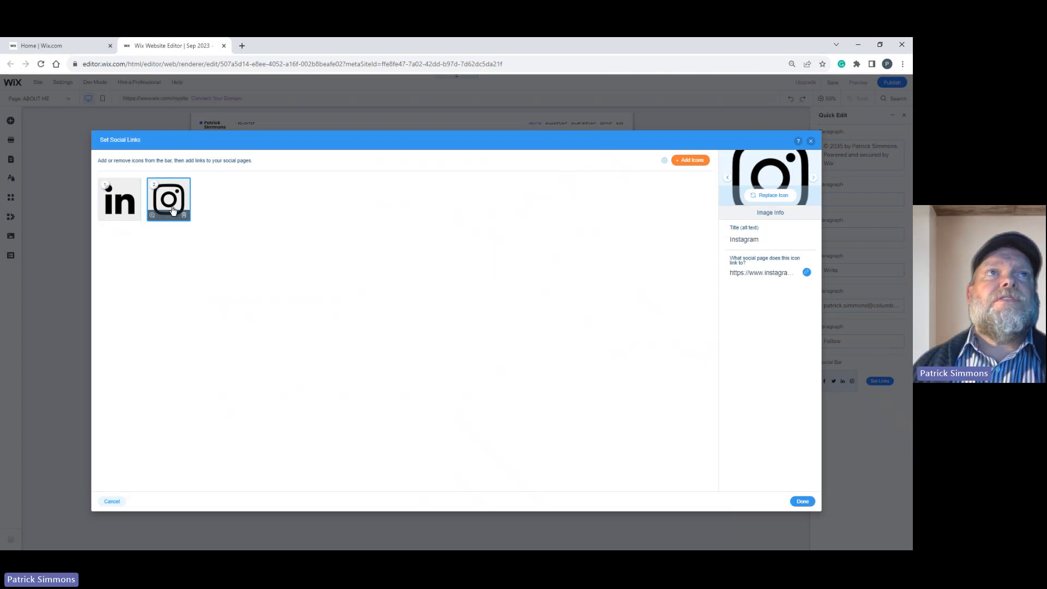
left_click(184, 217)
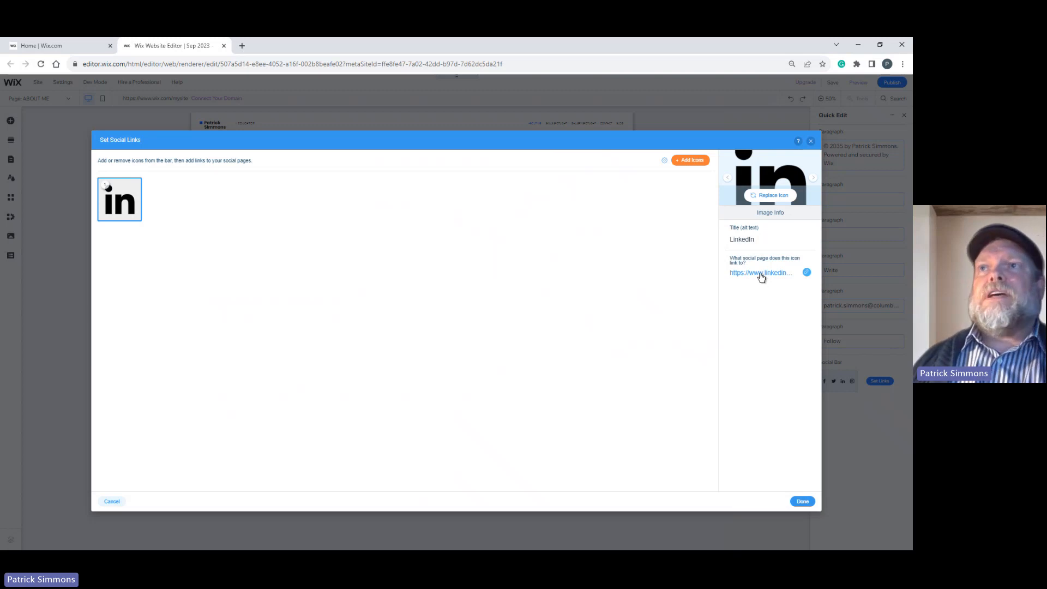
left_click(807, 273)
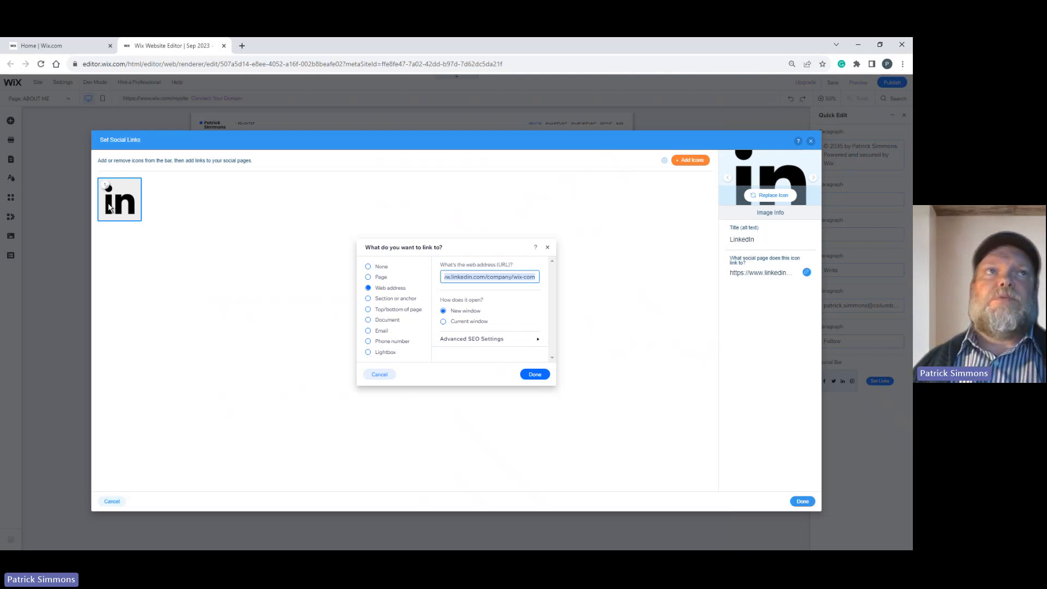
left_click(534, 376)
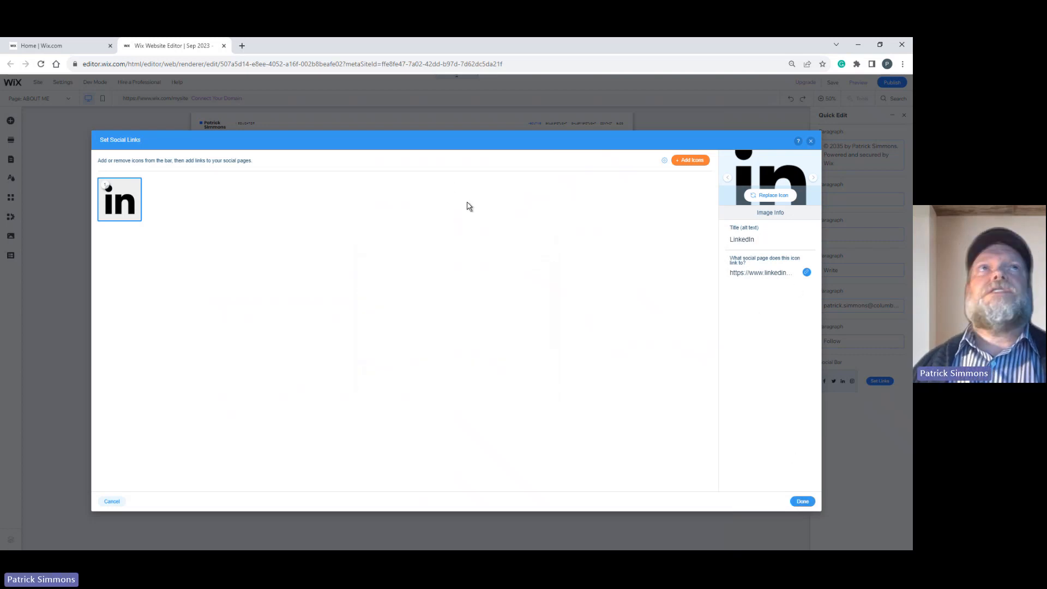
Open a new browser tab for visiting the LinkedIn website.
left_click(242, 47)
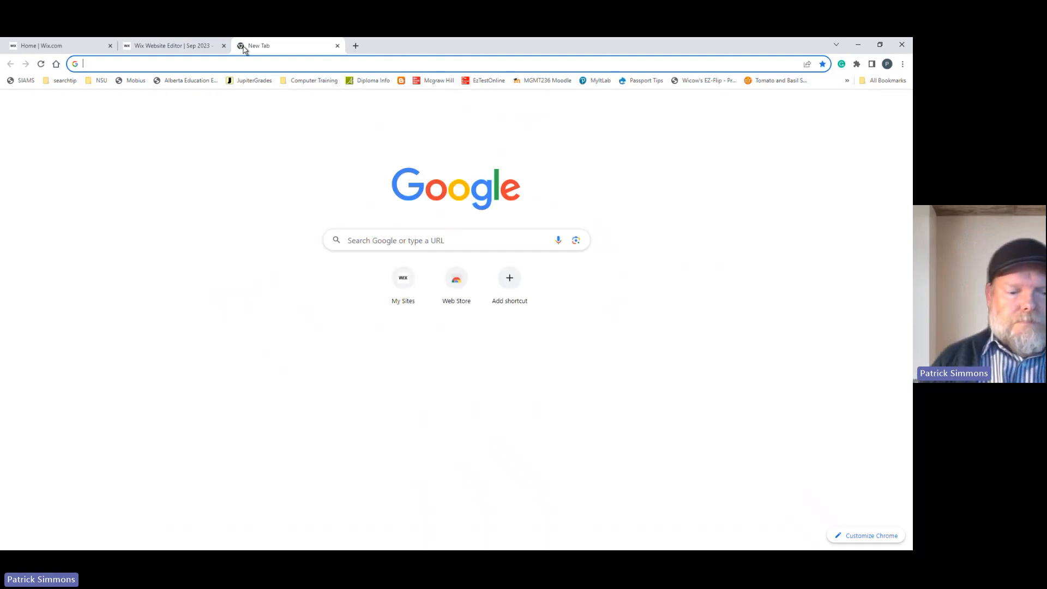
type("www.lin")
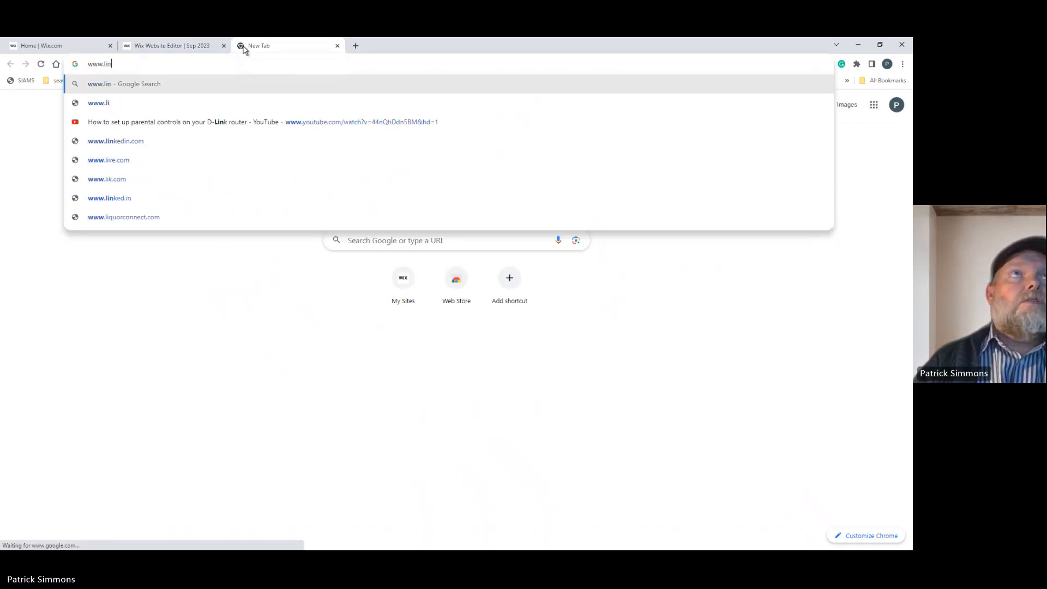
type("kiedin.com")
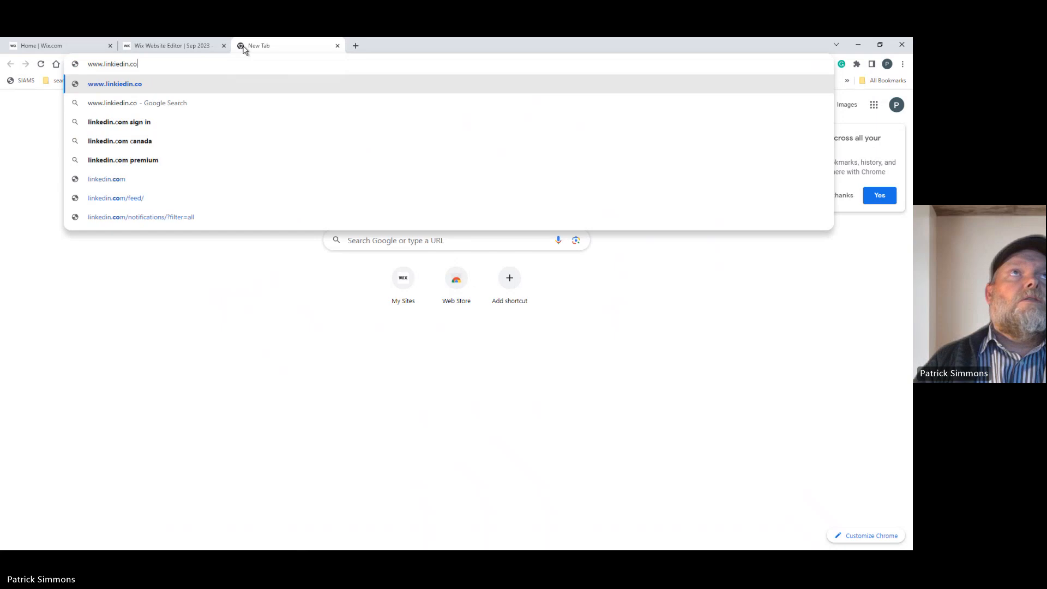
key("Return")
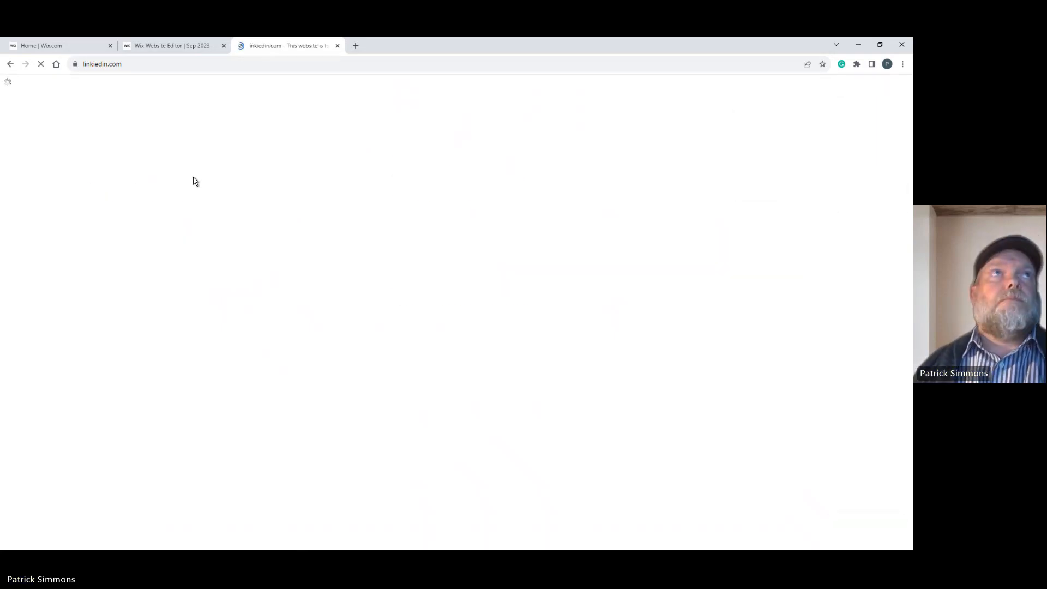
left_click(102, 64)
type("www.lin")
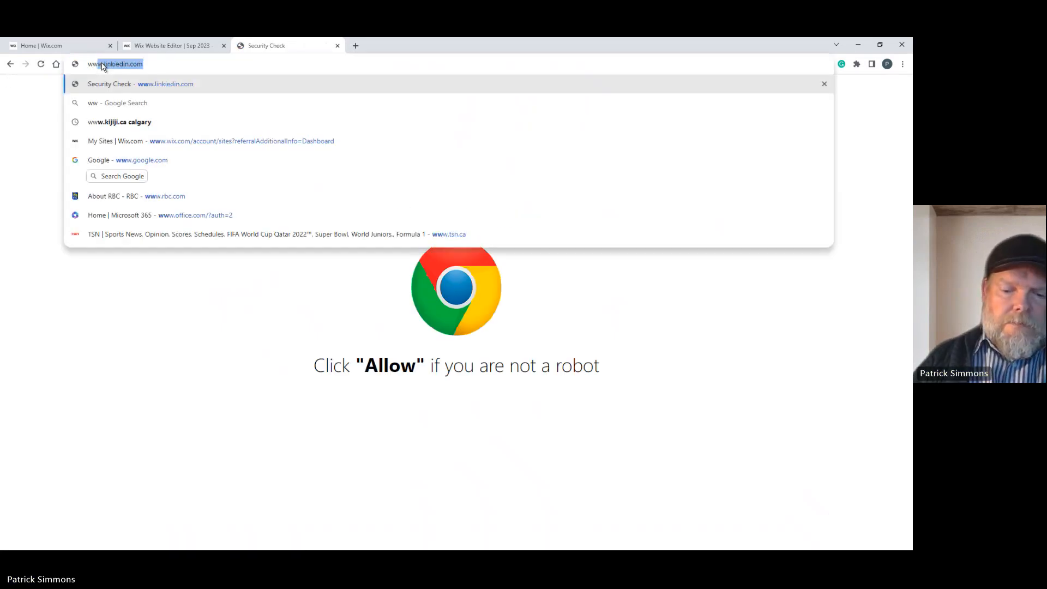
type("in.com")
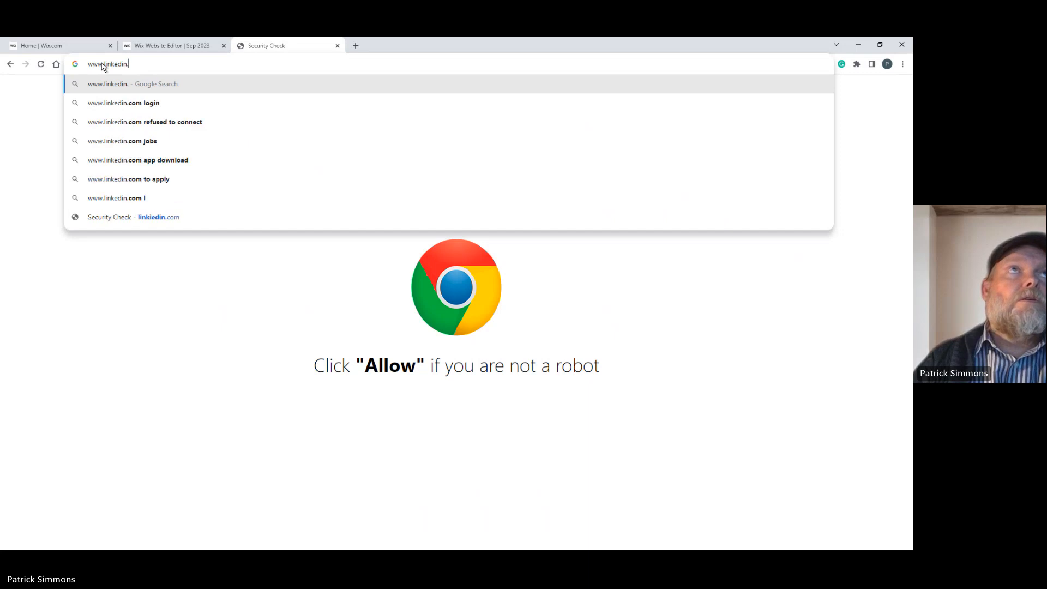
key("Return")
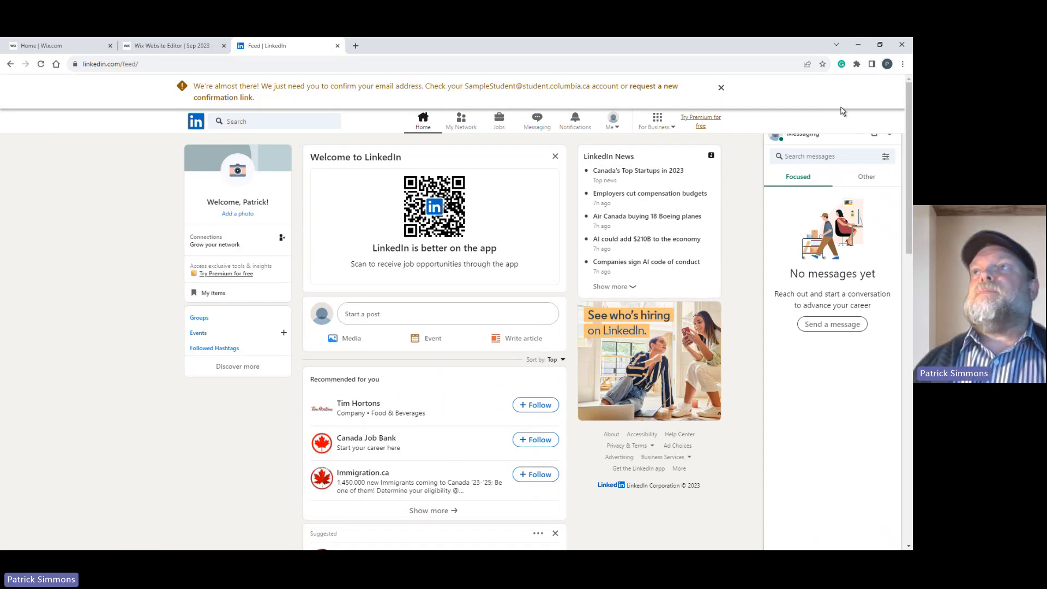
Collapse the LinkedIn messaging window and dismiss the e-mail confirmation notice above the feed.
mouse_move(909, 146)
left_mouse_down()
mouse_move(909, 209)
mouse_move(910, 144)
left_mouse_up()
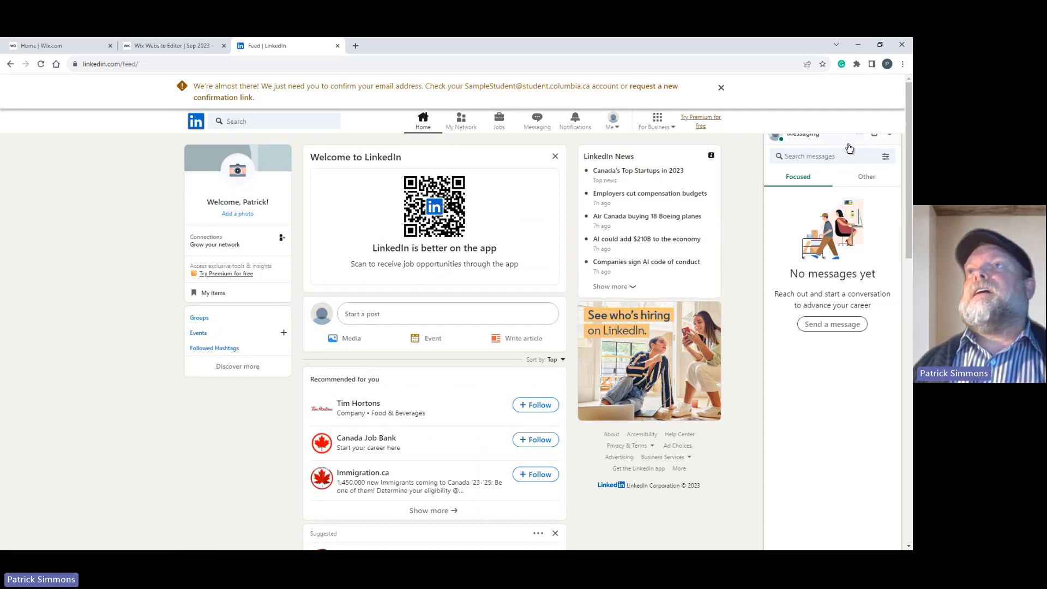
left_click(890, 137)
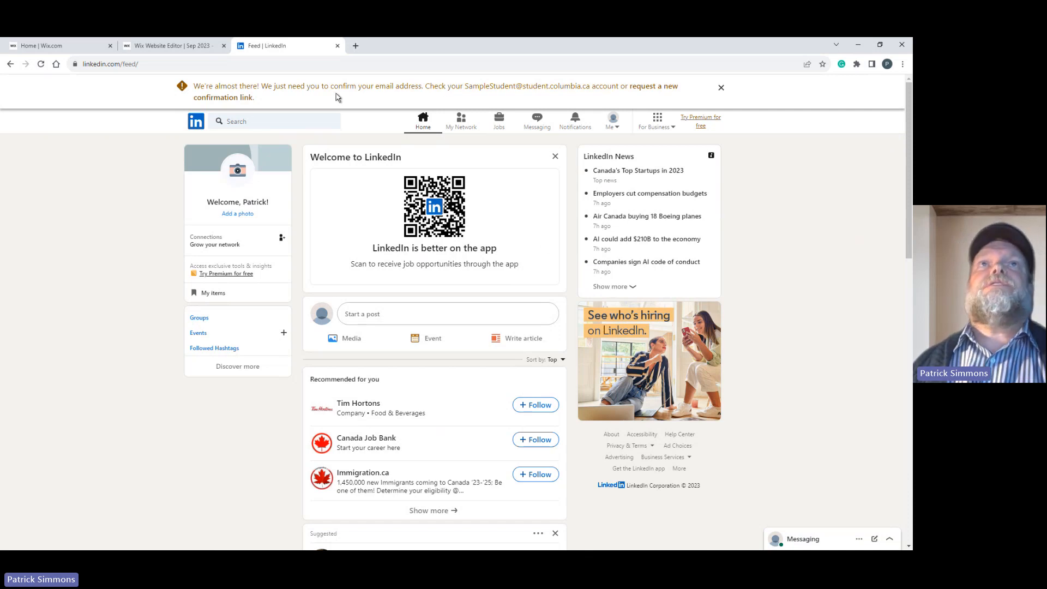
left_click(721, 87)
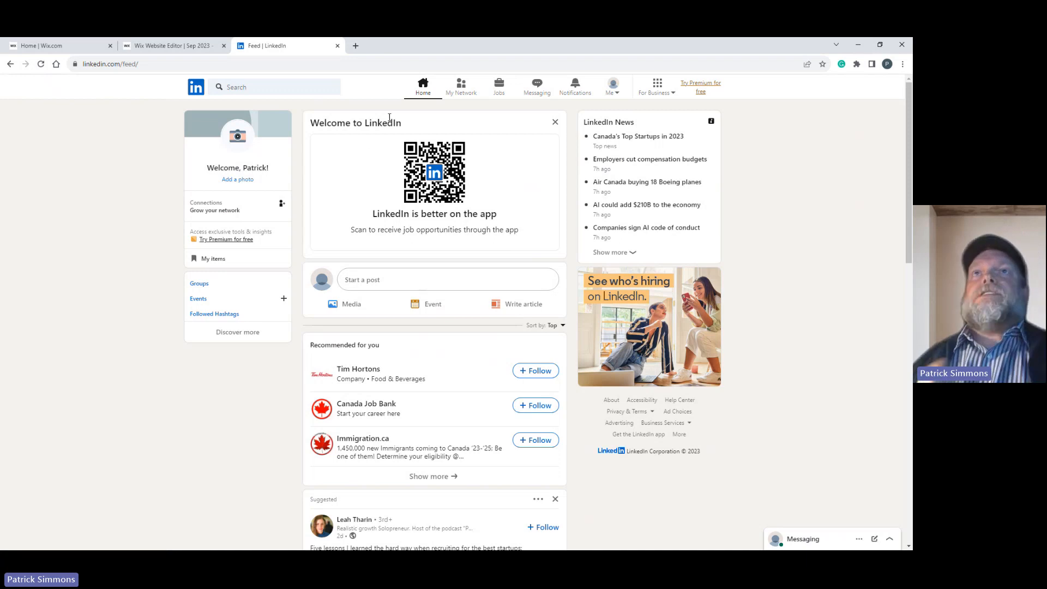
View the account's own LinkedIn profile and copy the profile page's web address.
left_click(617, 82)
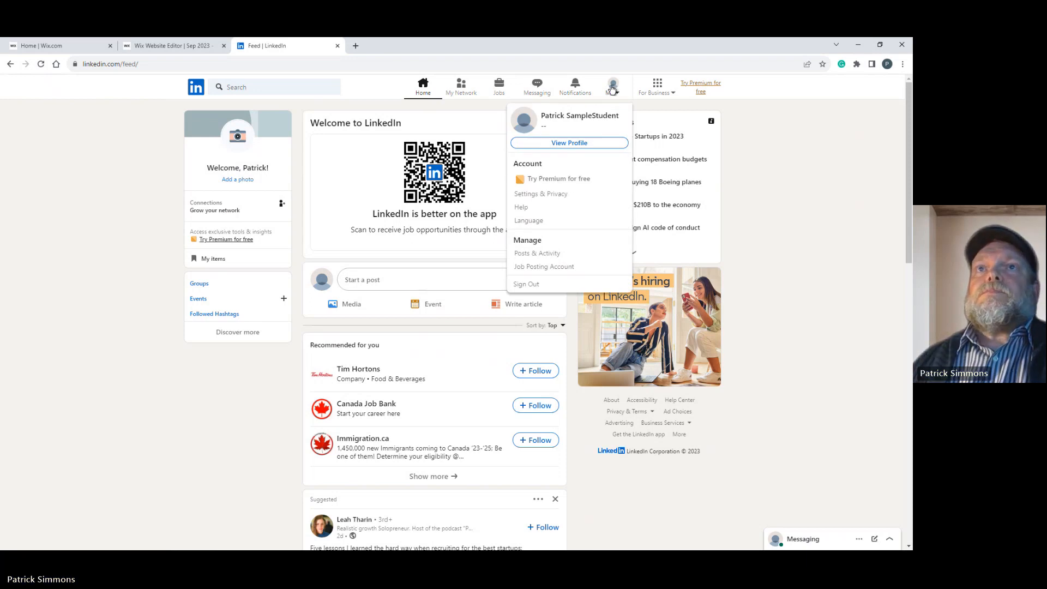
left_click(568, 144)
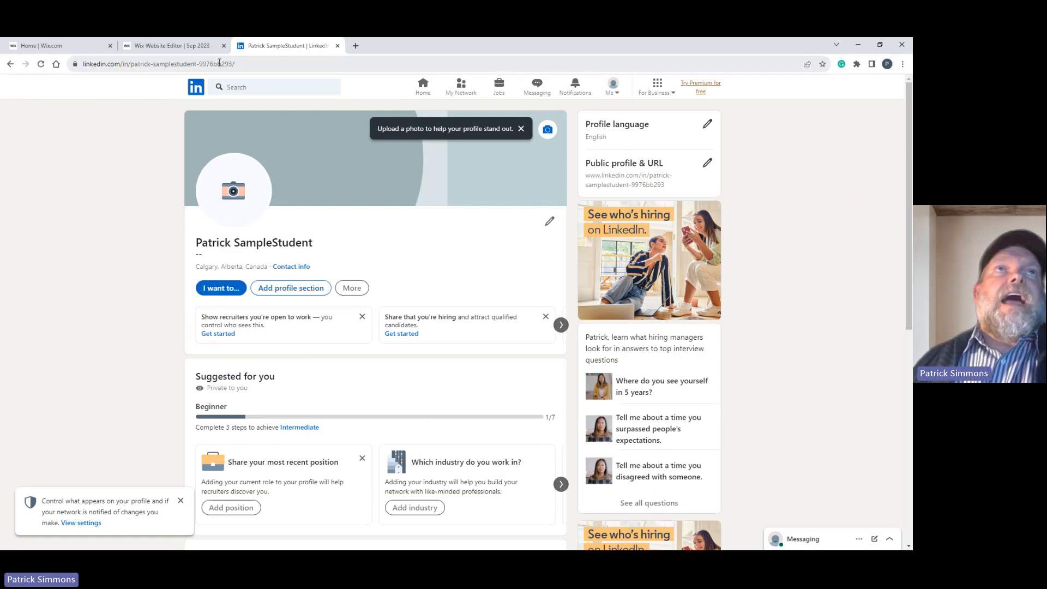
left_click_drag(250, 62, 47, 62)
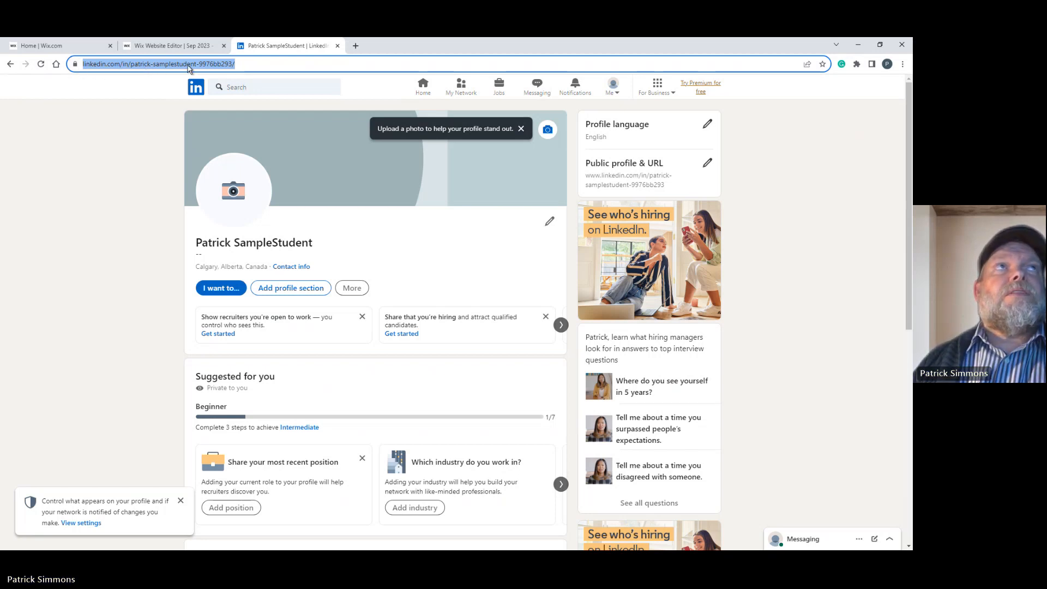
Switch back to the Wix editor, link the LinkedIn icon to the copied profile address, save the social links and leave Quick Edit.
left_click(158, 48)
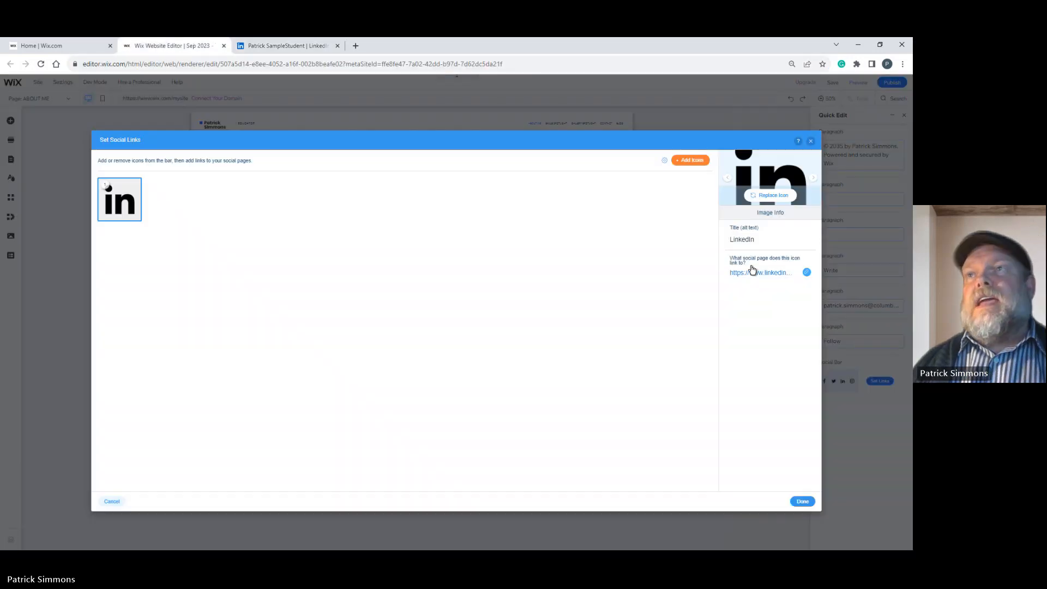
left_click(807, 272)
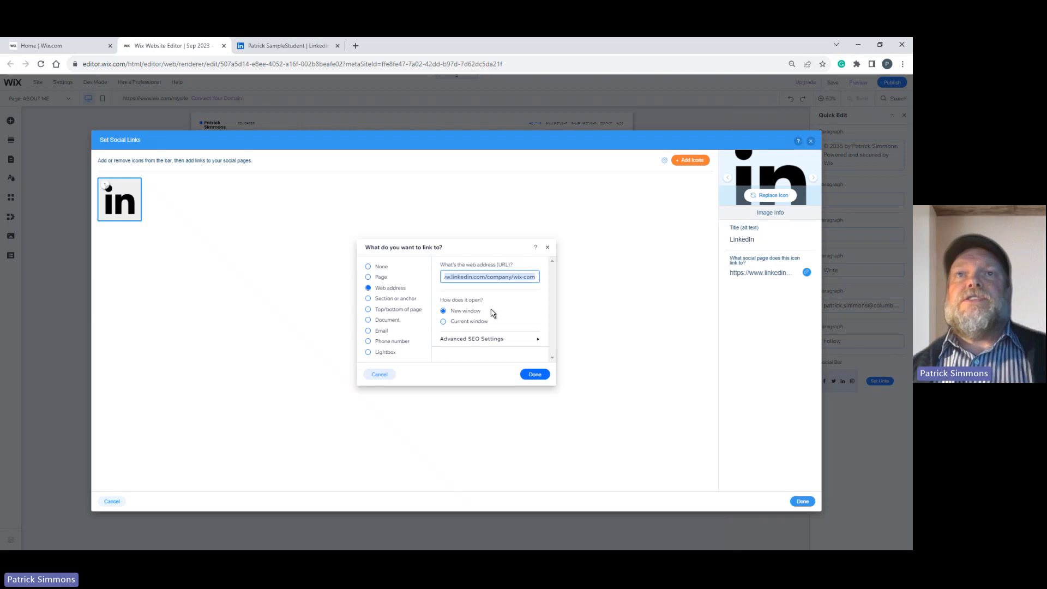
key("ctrl+v")
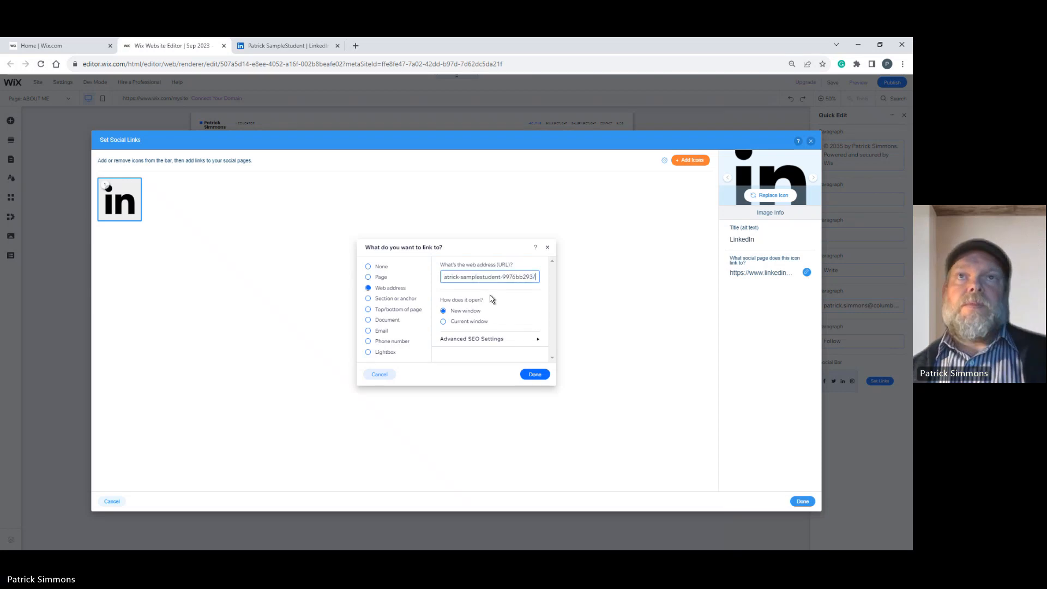
left_click(534, 374)
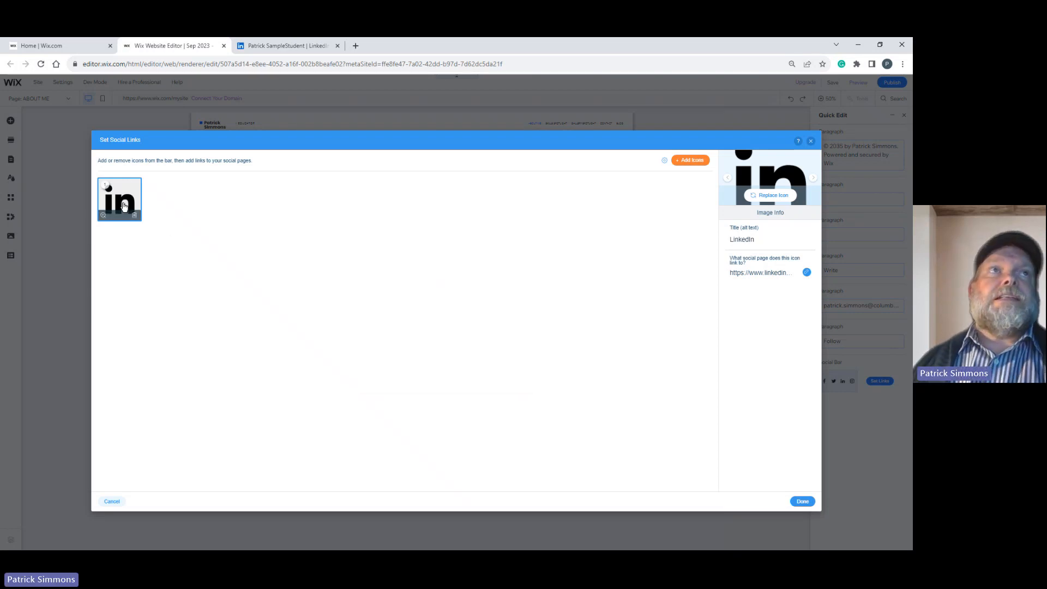
left_click(798, 501)
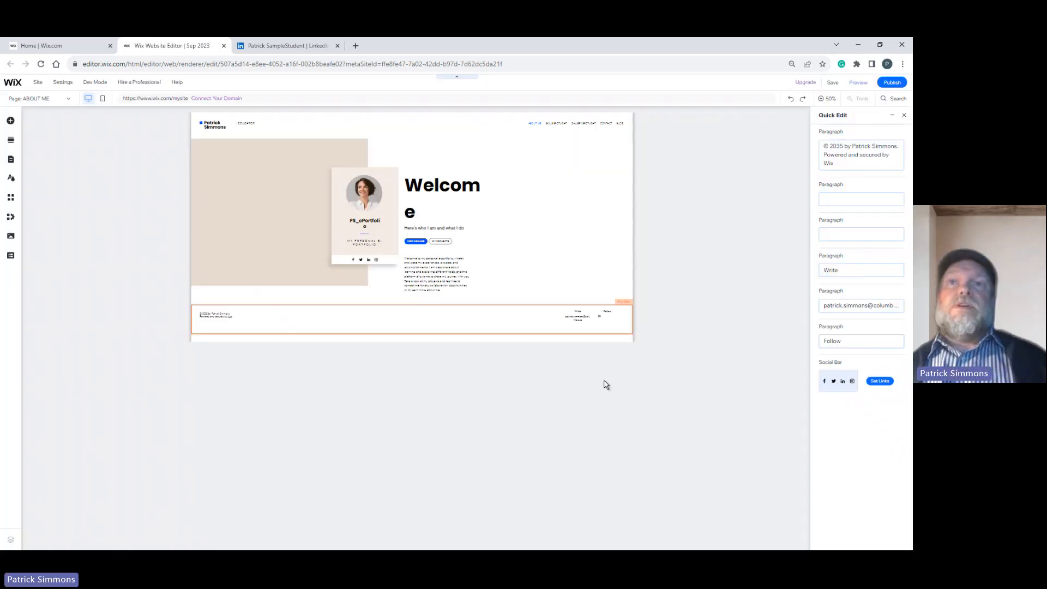
left_click(905, 117)
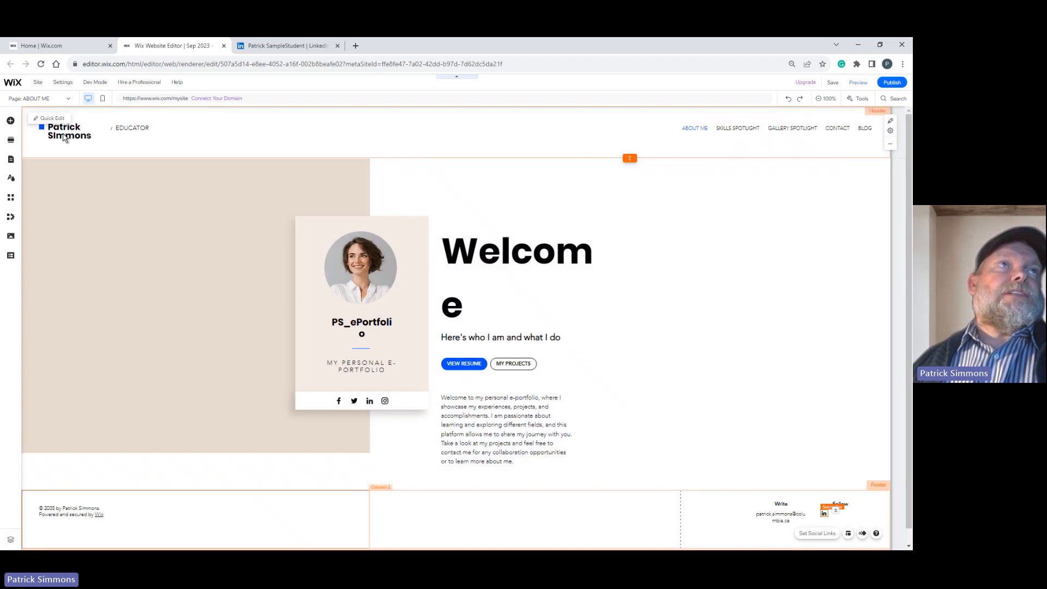
Correct the site owner's name in the header so the surname's second letter is lowercase.
left_click(64, 137)
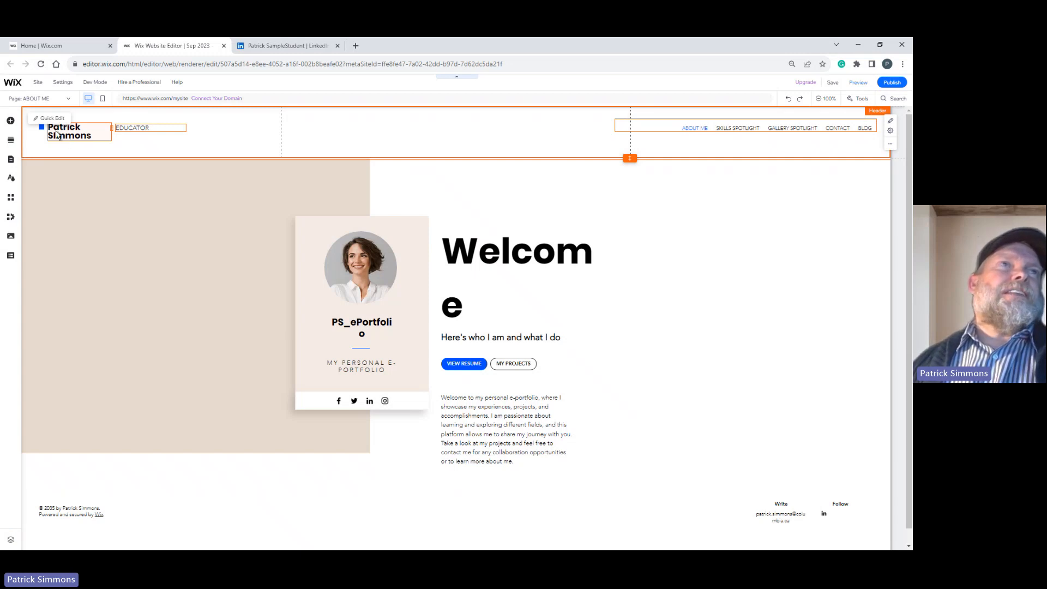
left_click(64, 133)
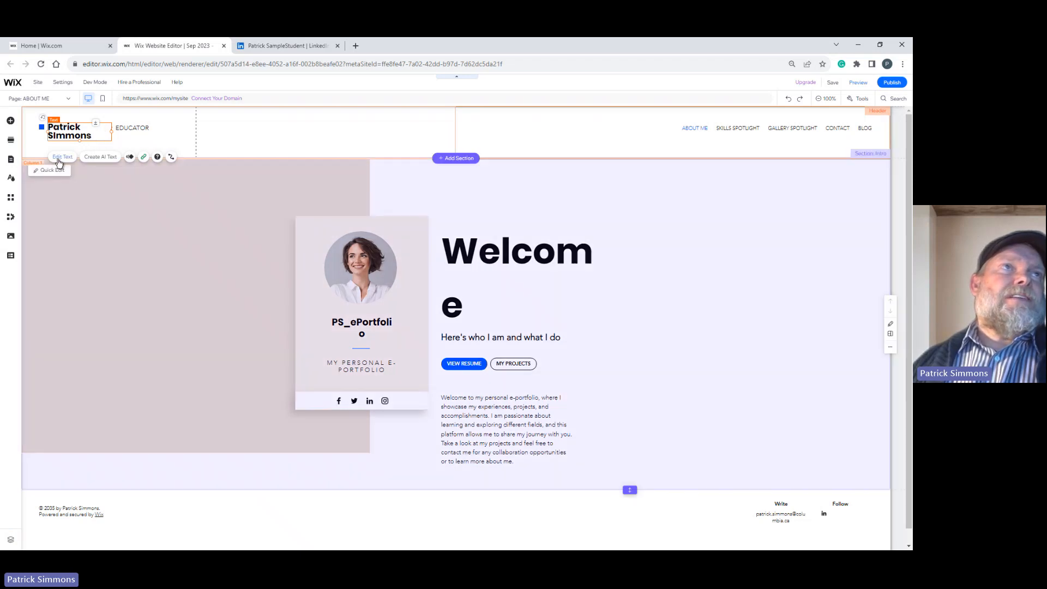
double_click(64, 136)
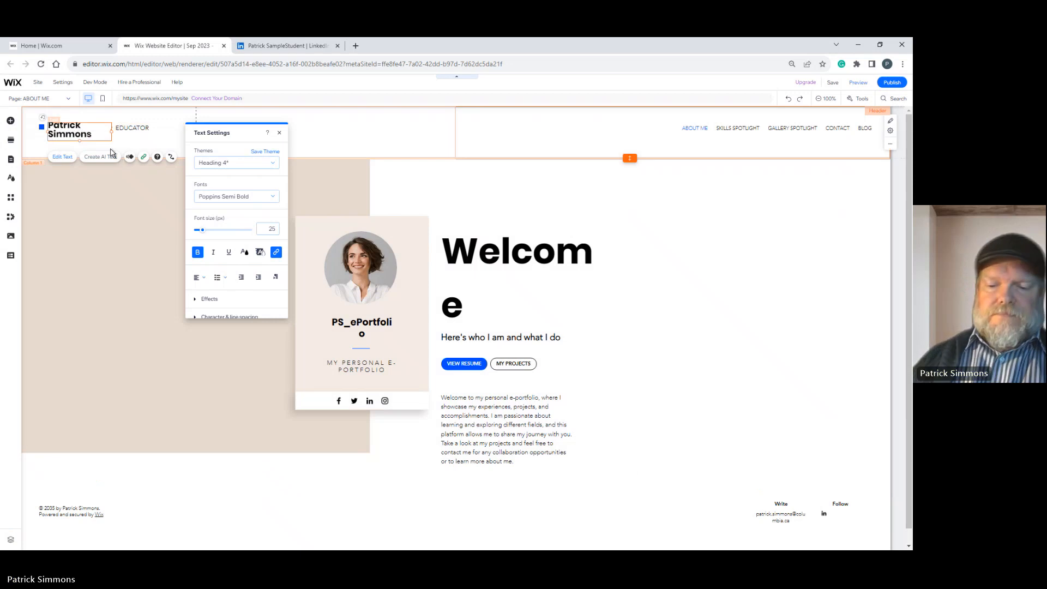
key("Return")
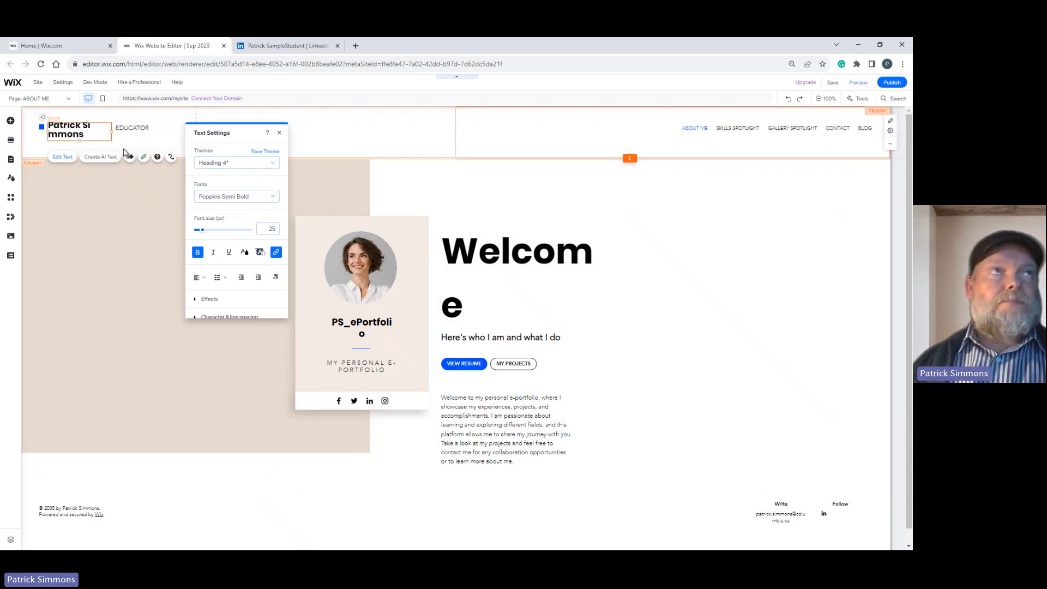
key("BackSpace")
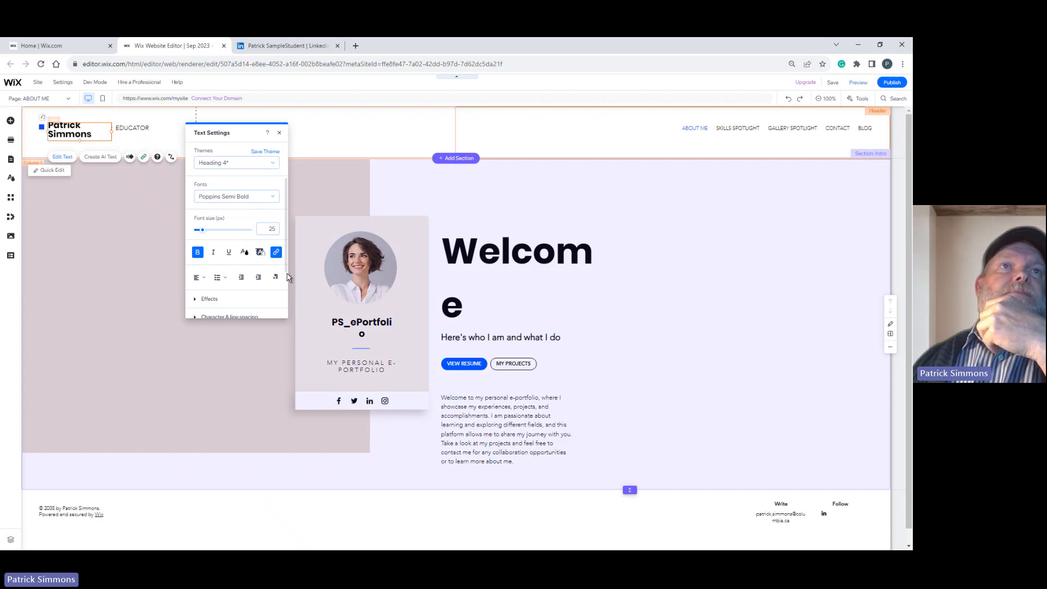
Review the character and line spacing settings of the header name and close the text settings.
scroll(289, 278, "down", 3)
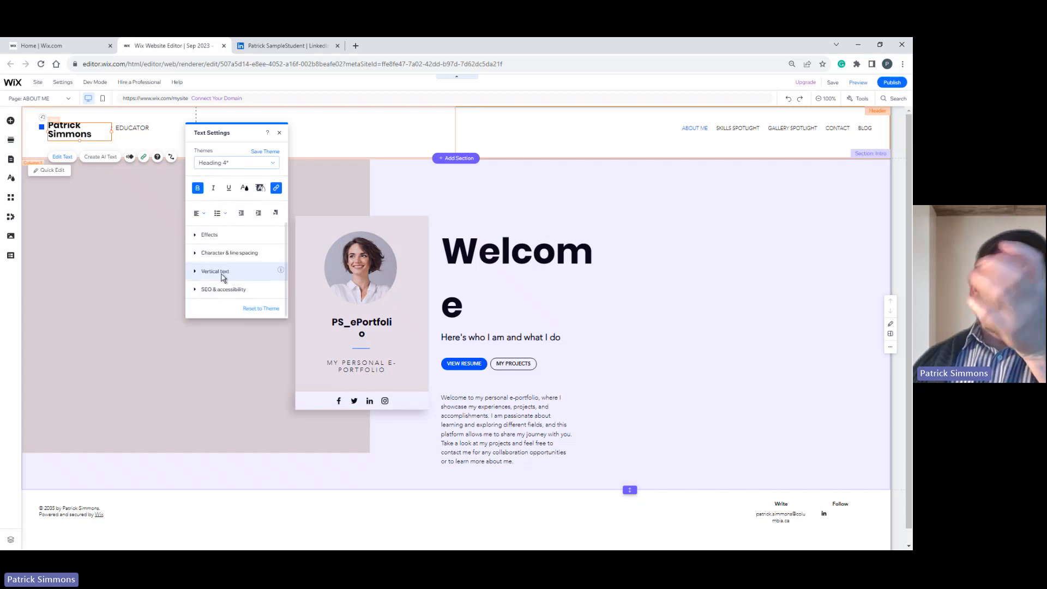
left_click(194, 253)
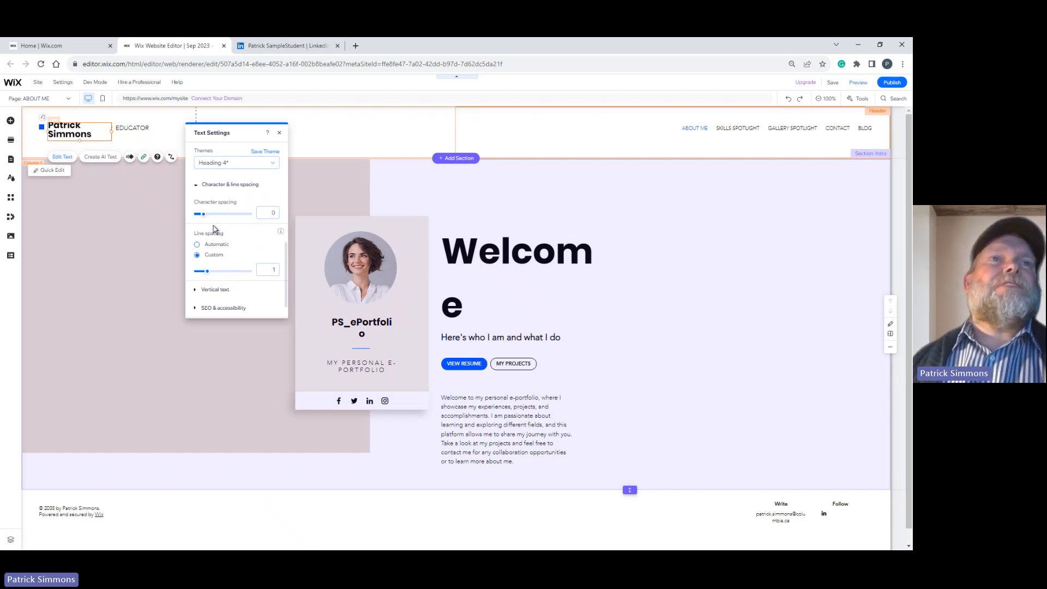
left_click(280, 133)
left_click(143, 227)
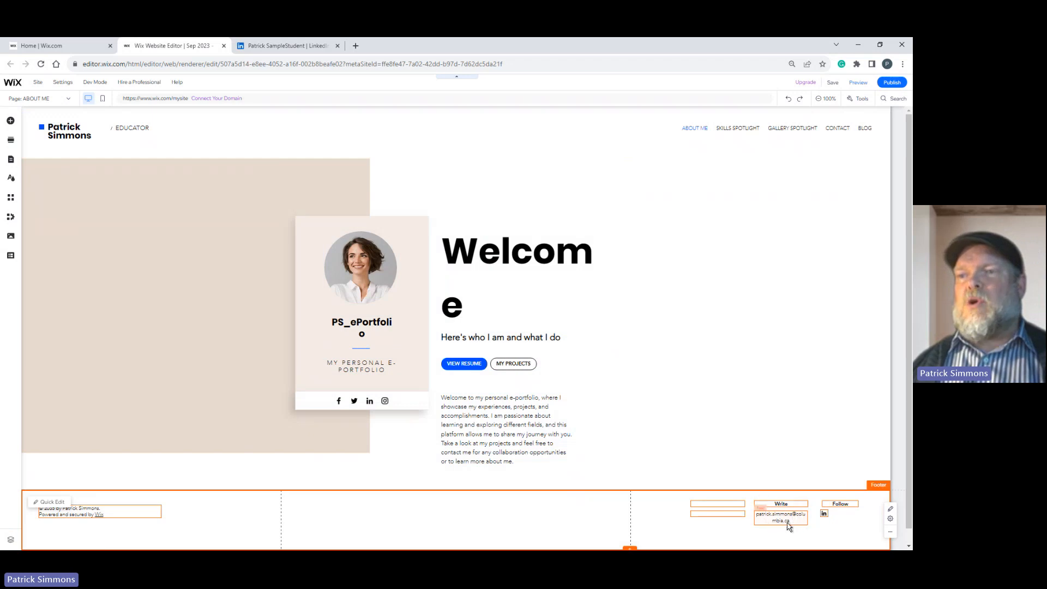
Delete the two empty text boxes beside the Write heading and e-mail address in the footer.
left_click(708, 509)
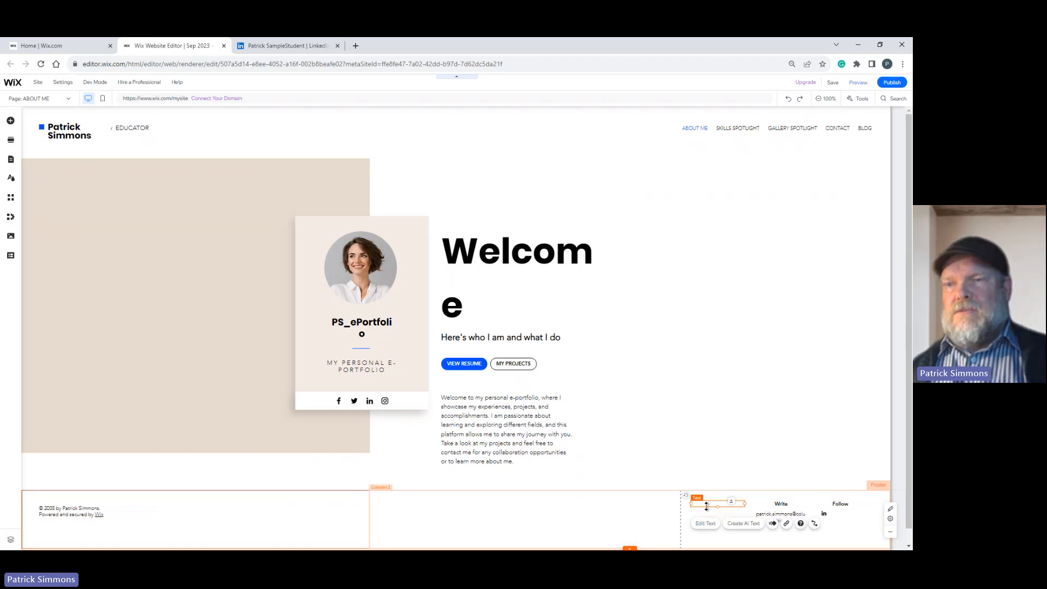
left_click(707, 517)
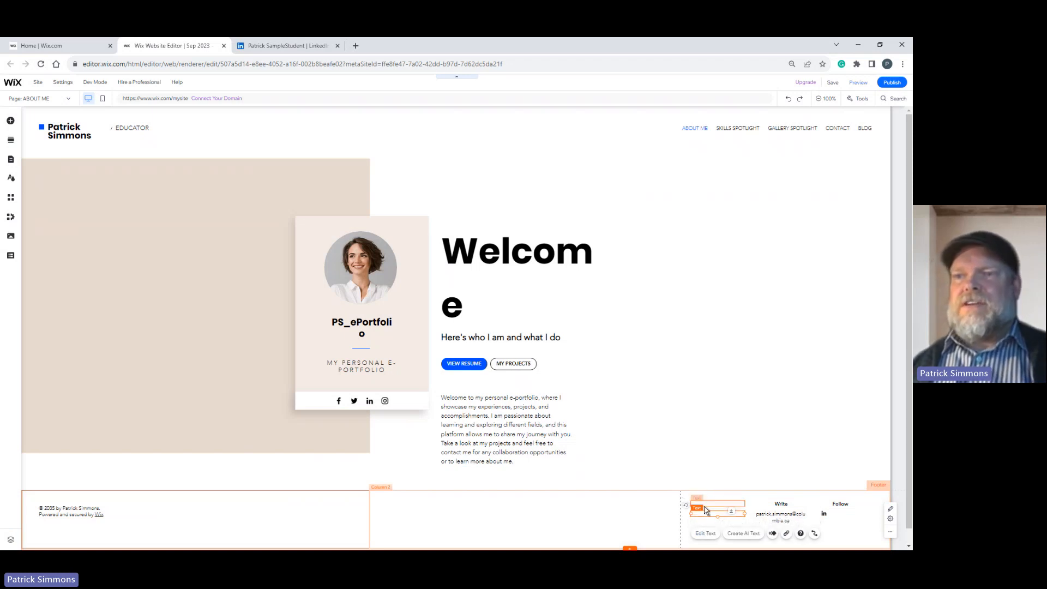
left_click(708, 505)
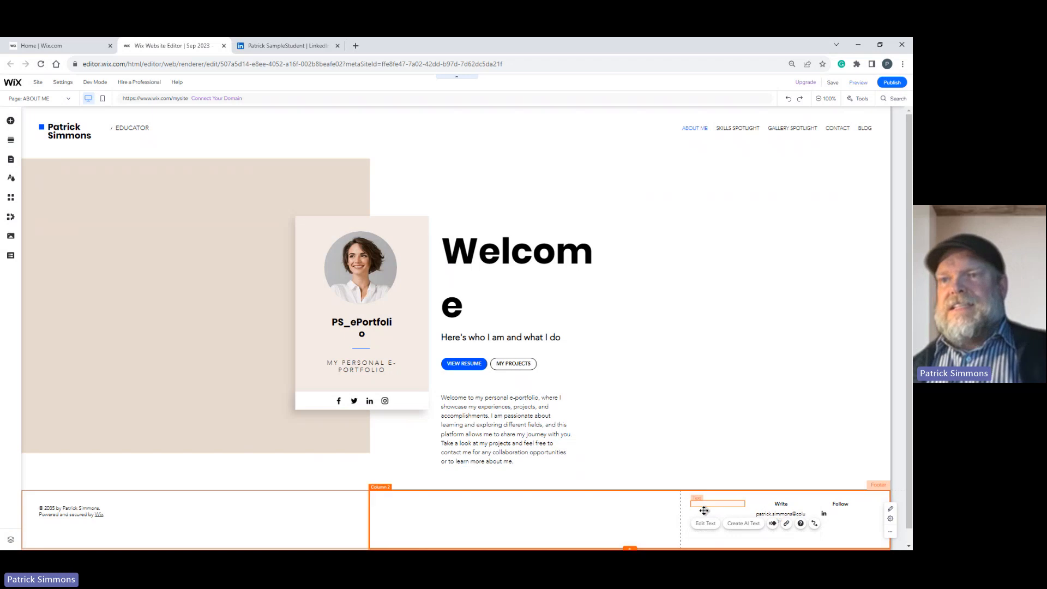
left_click(709, 515)
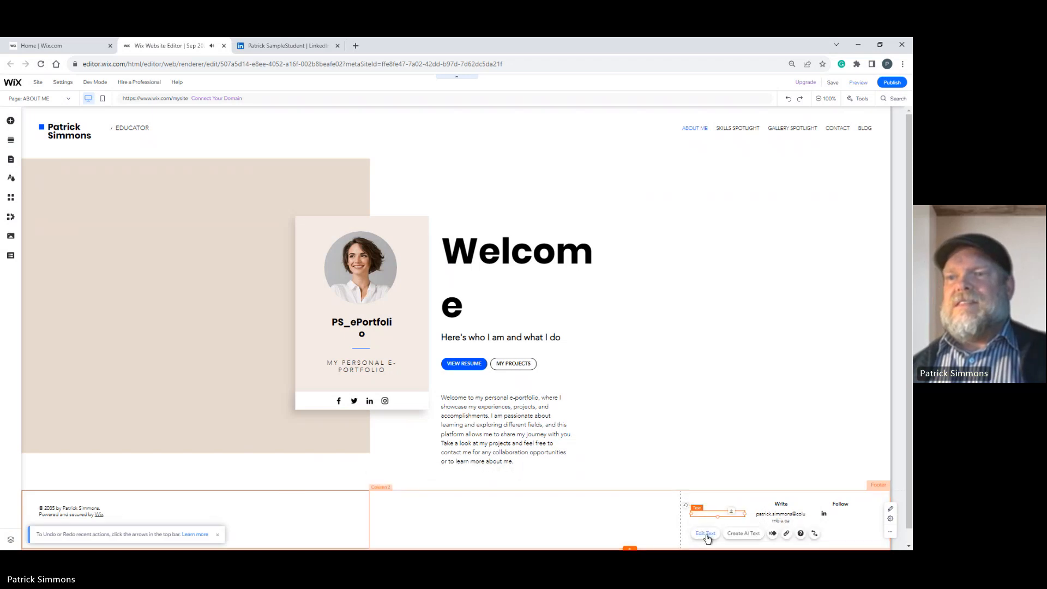
left_click(709, 541)
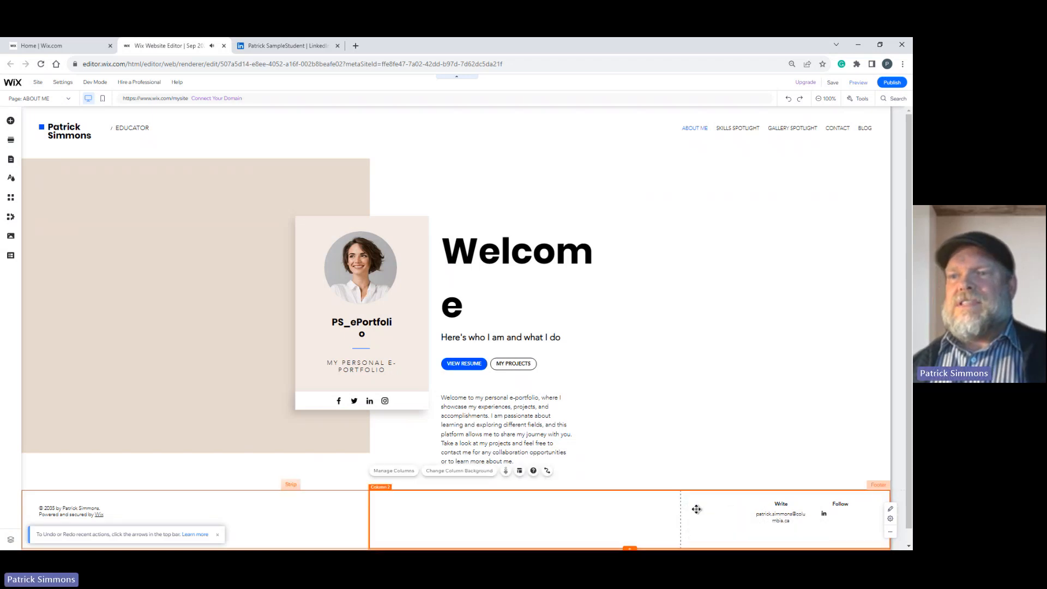
Widen the footer's e-mail text box so the address fits on one line, and centre the Write heading above it.
left_click(766, 518)
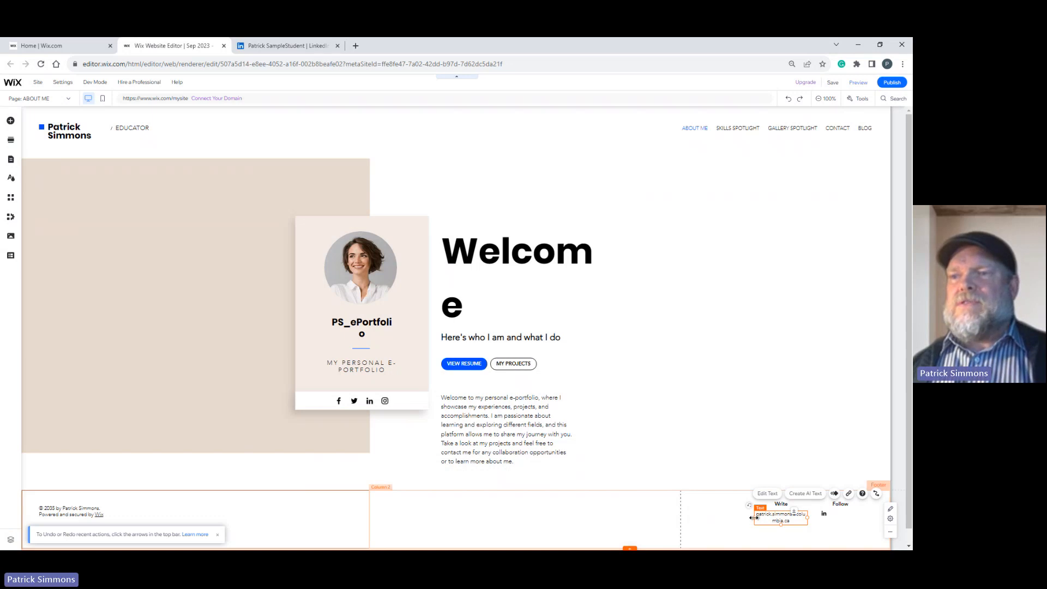
left_click_drag(753, 517, 736, 523)
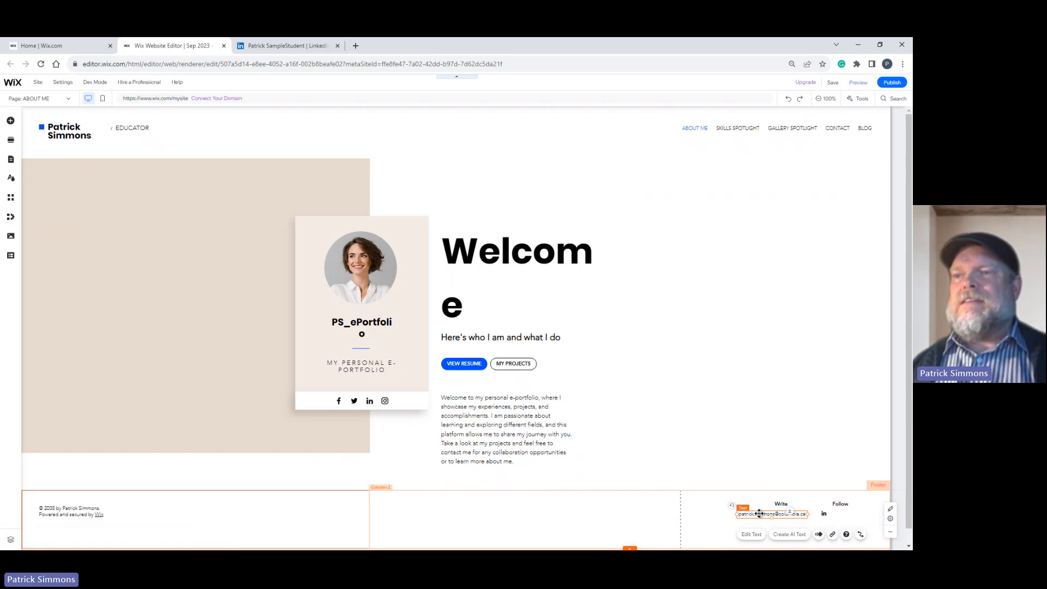
left_click(782, 504)
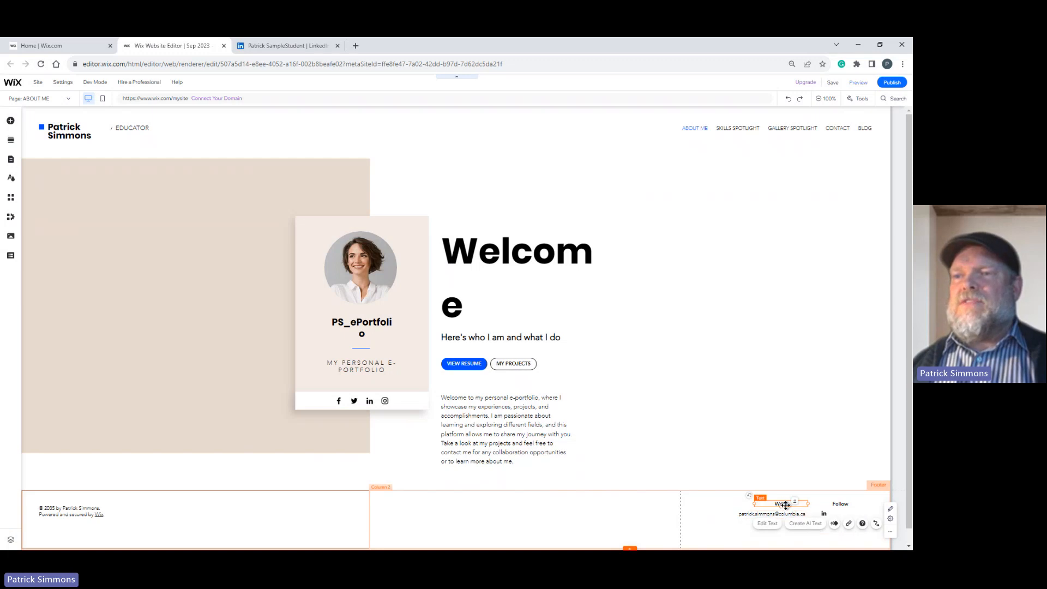
mouse_move(785, 505)
left_mouse_down()
mouse_move(772, 502)
mouse_move(780, 495)
mouse_move(781, 507)
left_mouse_up()
left_click_drag(780, 506, 778, 505)
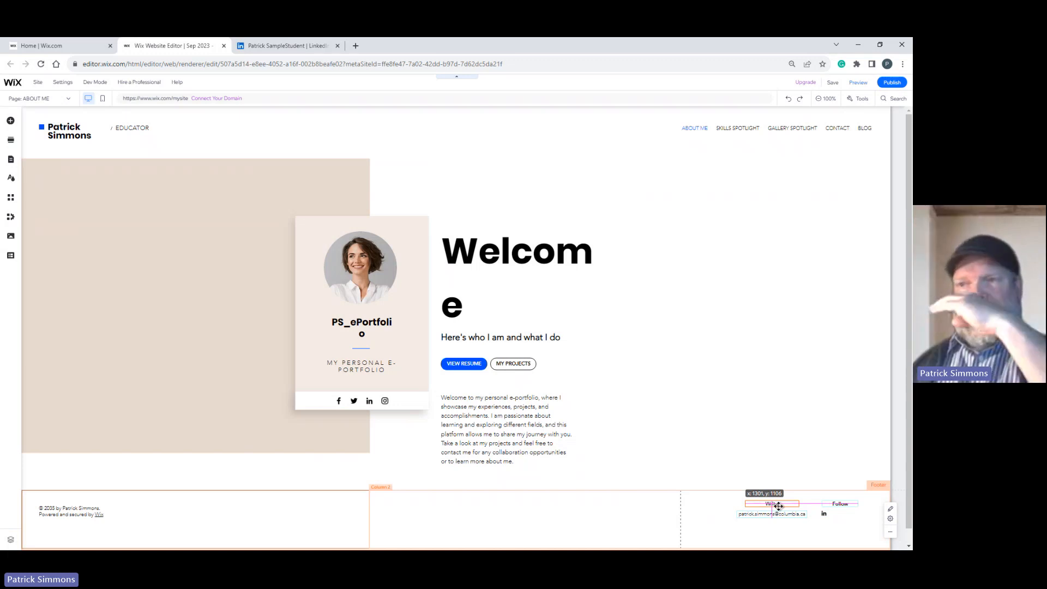
left_click_drag(778, 506, 778, 506)
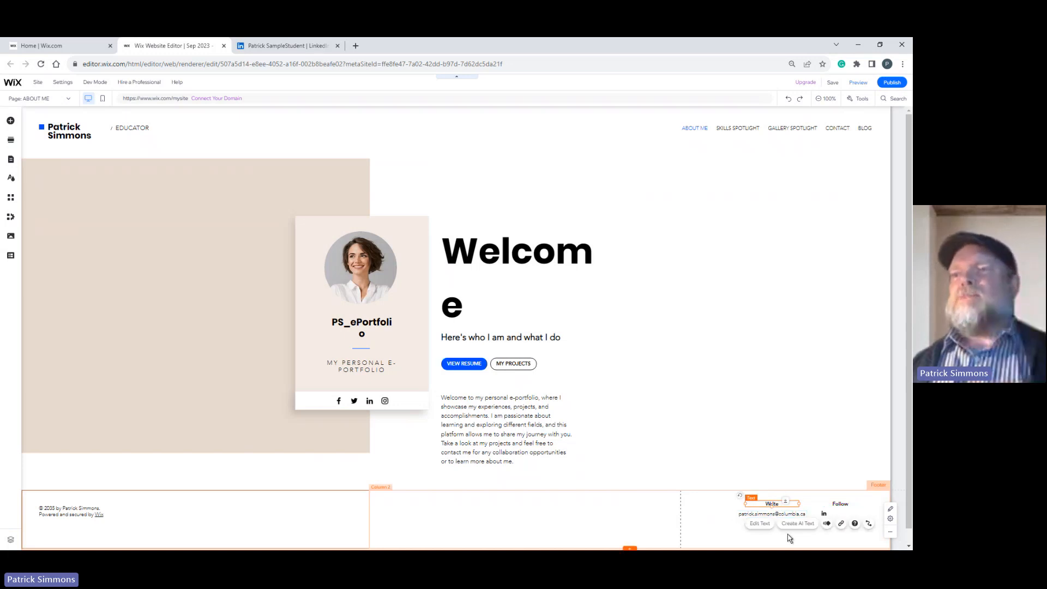
Centre the LinkedIn icon beneath the Follow heading in the footer.
left_click(824, 513)
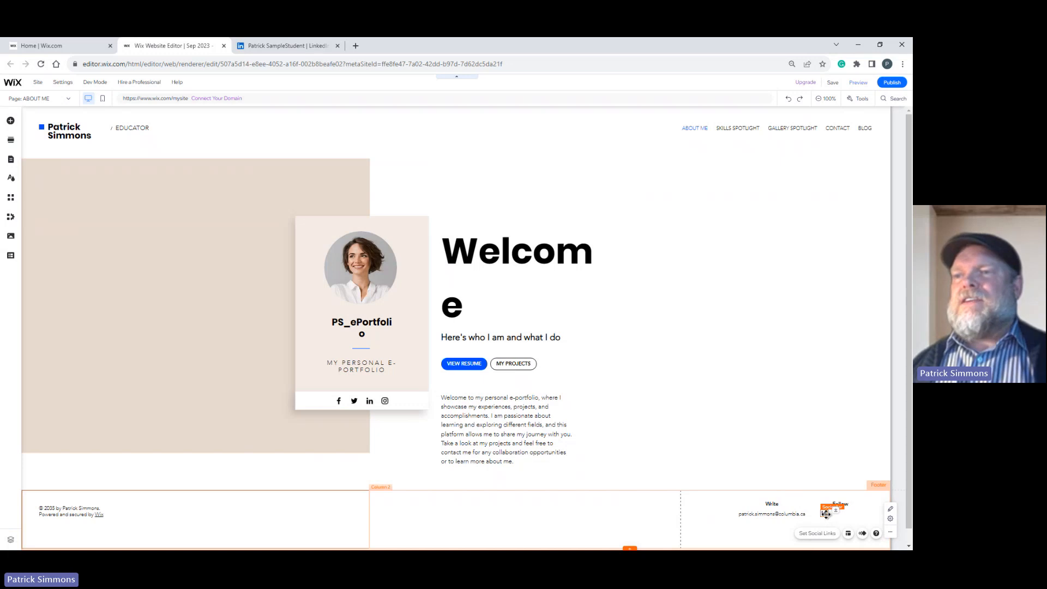
left_click_drag(824, 514, 843, 513)
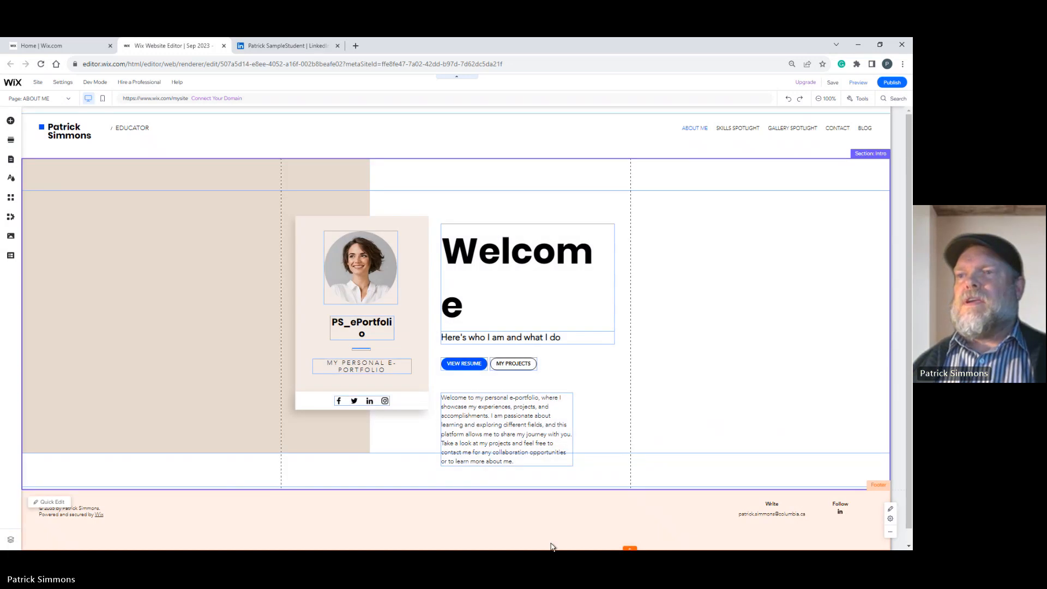
Move the Follow heading to the middle of the footer and shift the LinkedIn icon up level with the Write heading.
left_click(828, 508)
left_click_drag(840, 504, 630, 508)
left_click(840, 514)
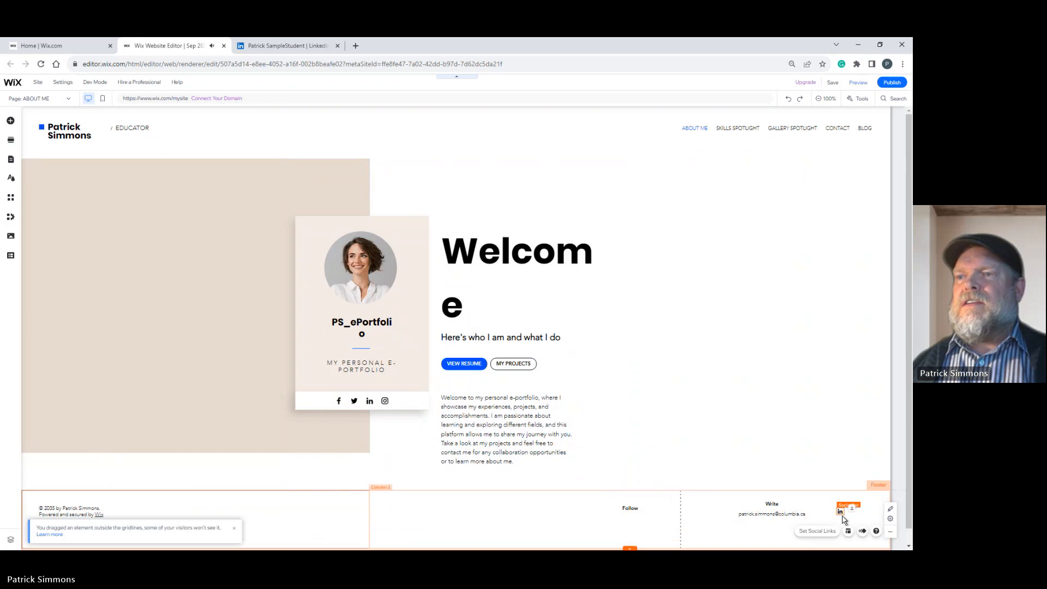
left_click(844, 515)
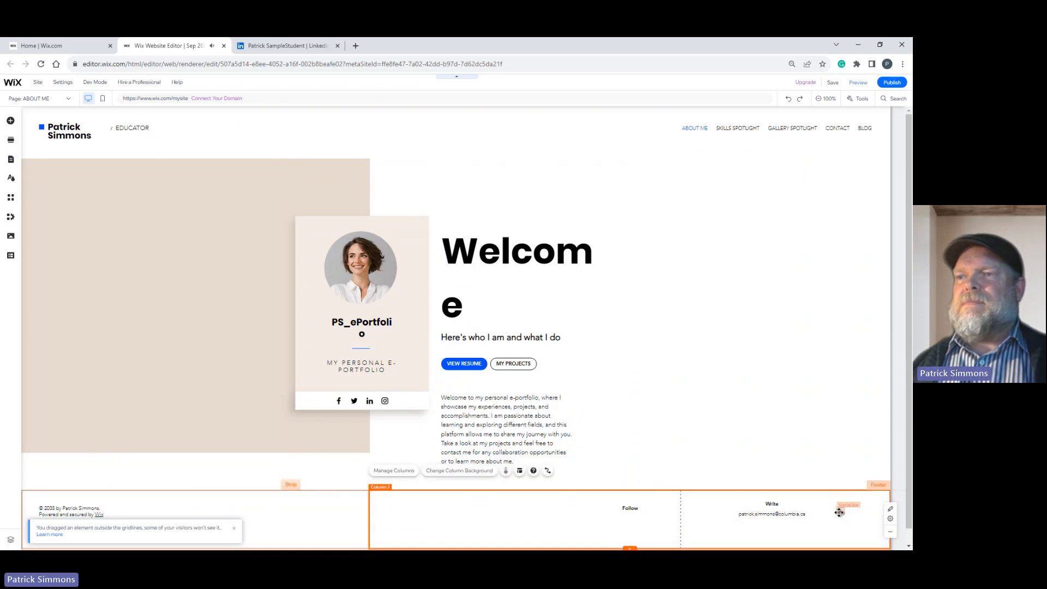
left_click(842, 512)
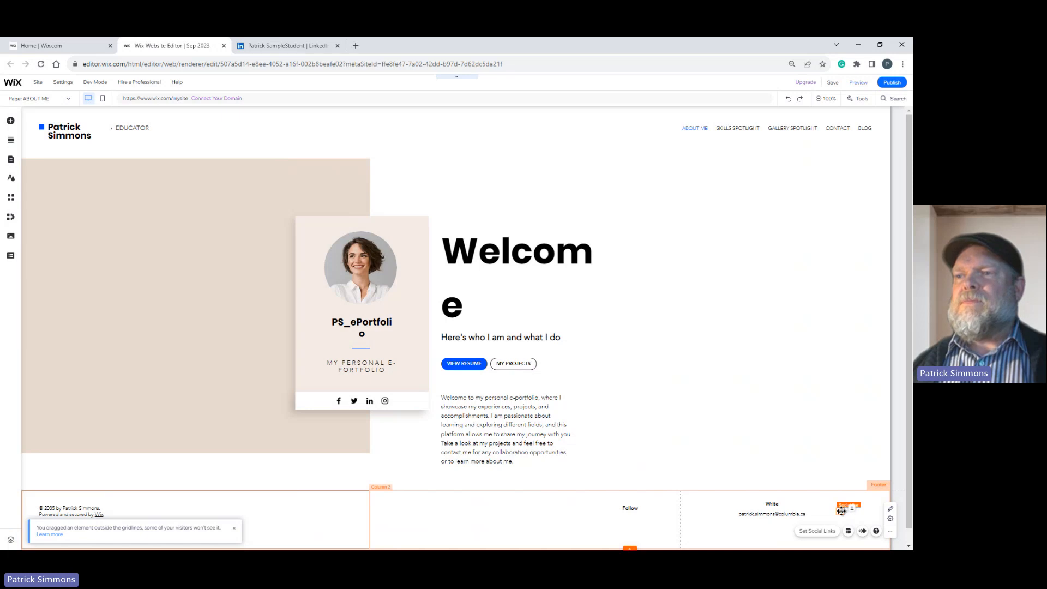
left_click_drag(840, 509, 828, 506)
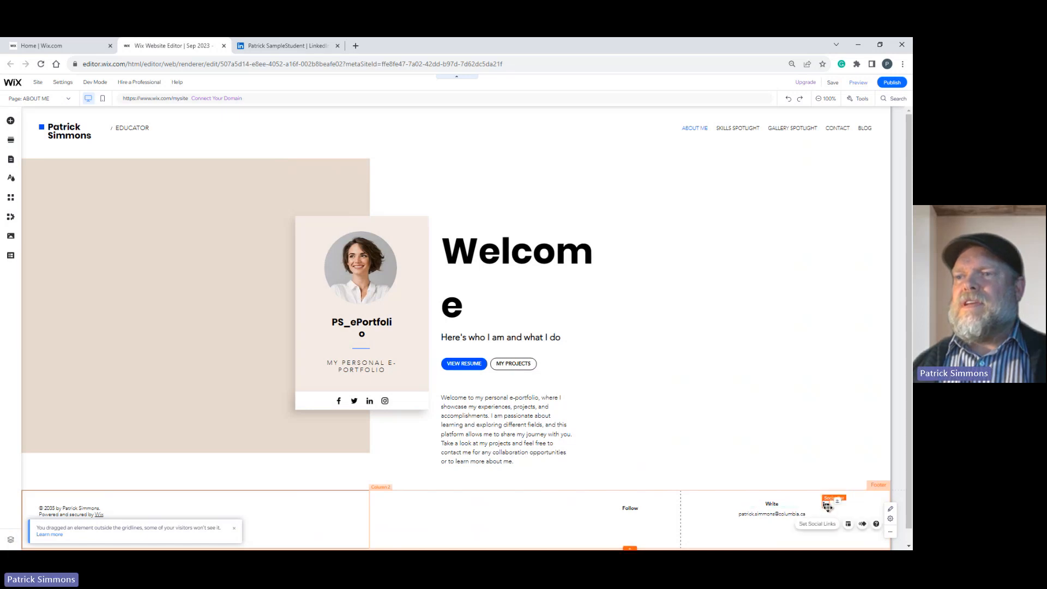
Enlarge the footer's LinkedIn icon to an icon size of 73 in the social bar layout.
left_click(849, 527)
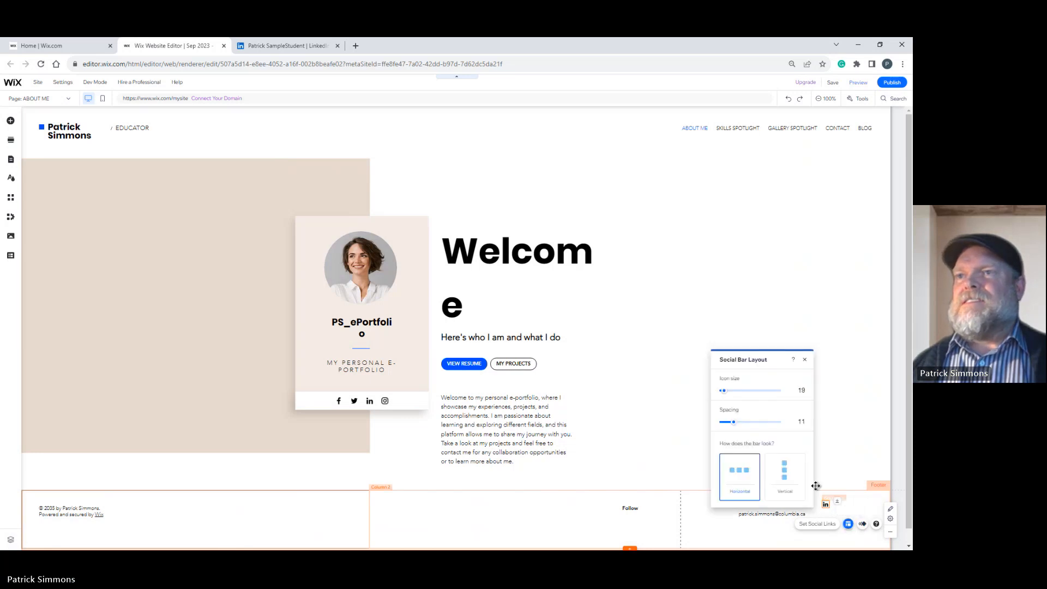
left_click_drag(724, 396, 751, 398)
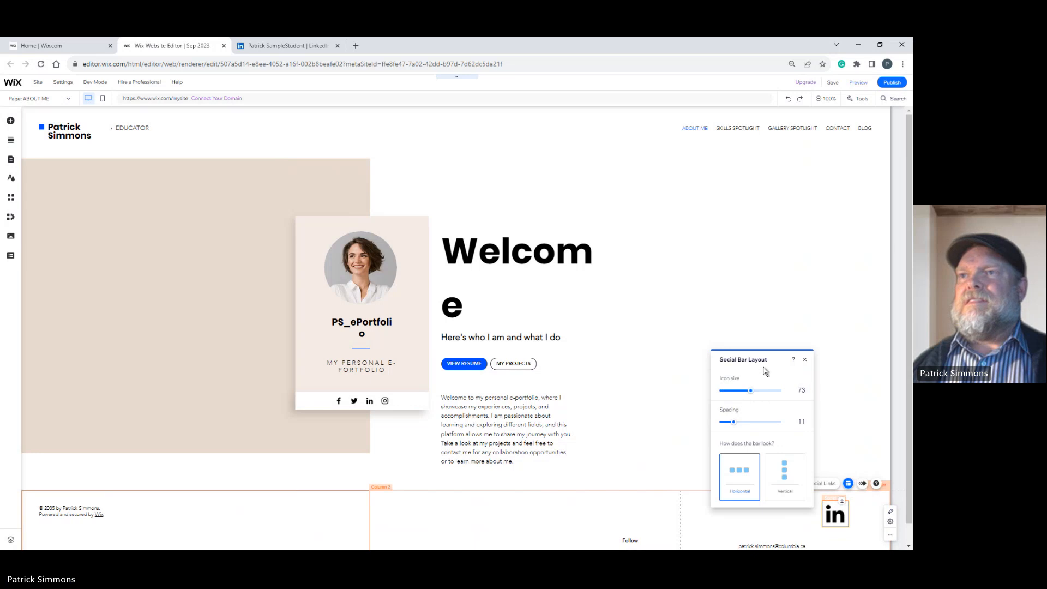
left_click(804, 359)
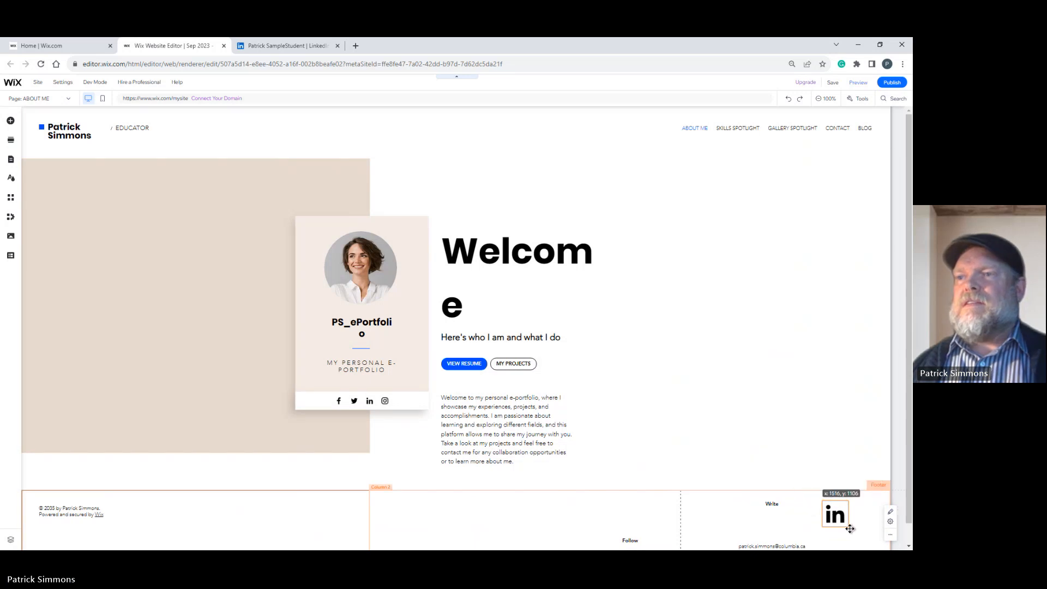
Reposition the e-mail address directly under the Write heading and place the enlarged LinkedIn icon to their right.
left_click_drag(832, 518, 854, 531)
left_click(743, 517)
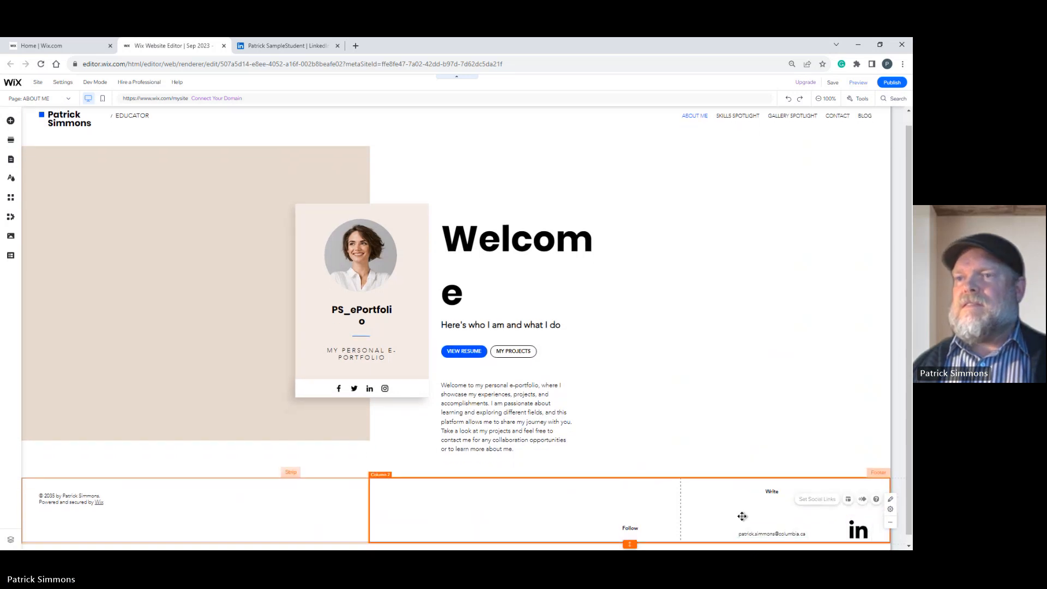
left_click(854, 528)
left_click(764, 506)
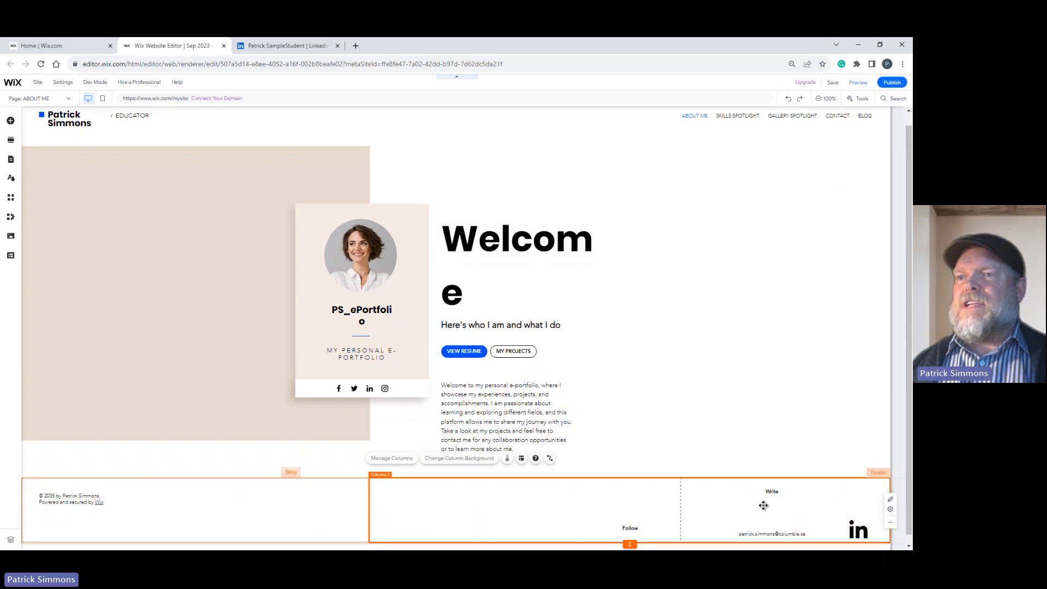
left_click_drag(760, 535, 760, 505)
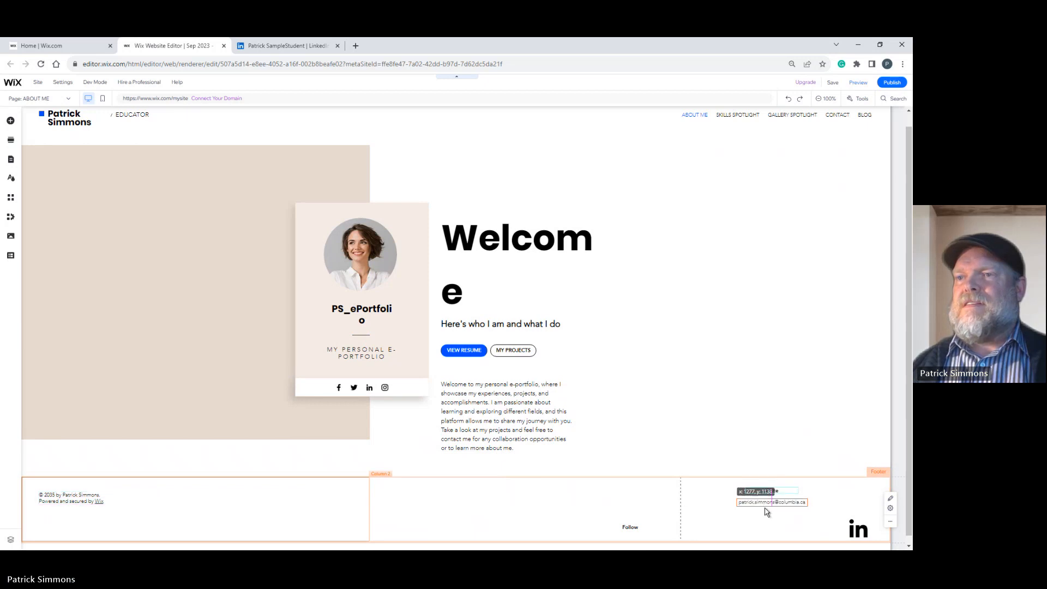
left_click_drag(861, 532, 854, 500)
Delete the Follow heading from the footer and reduce the footer's height to fit the remaining content.
left_click(636, 527)
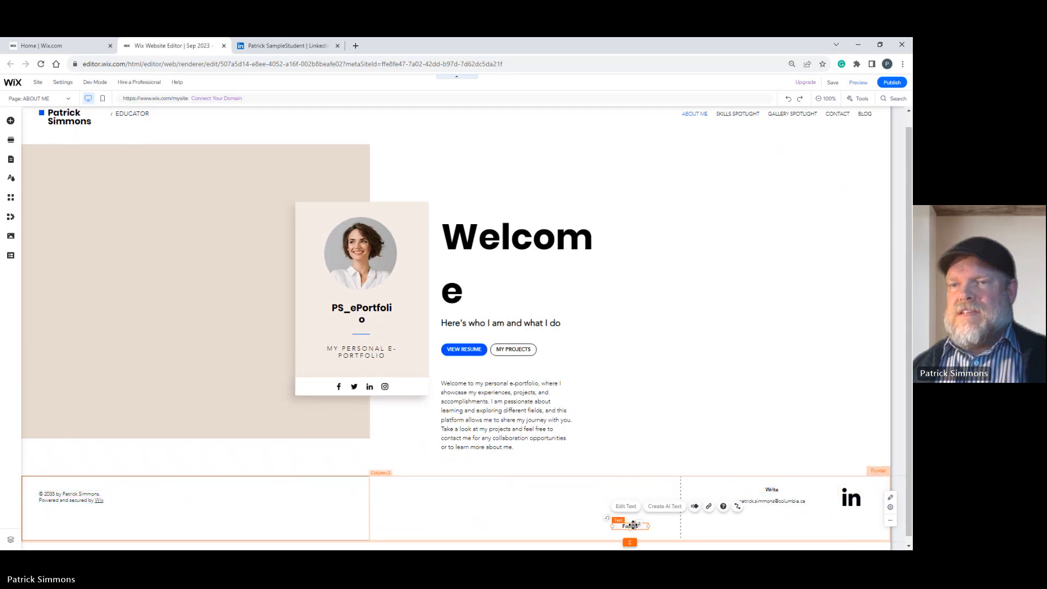
key("Delete")
left_click_drag(647, 539, 645, 509)
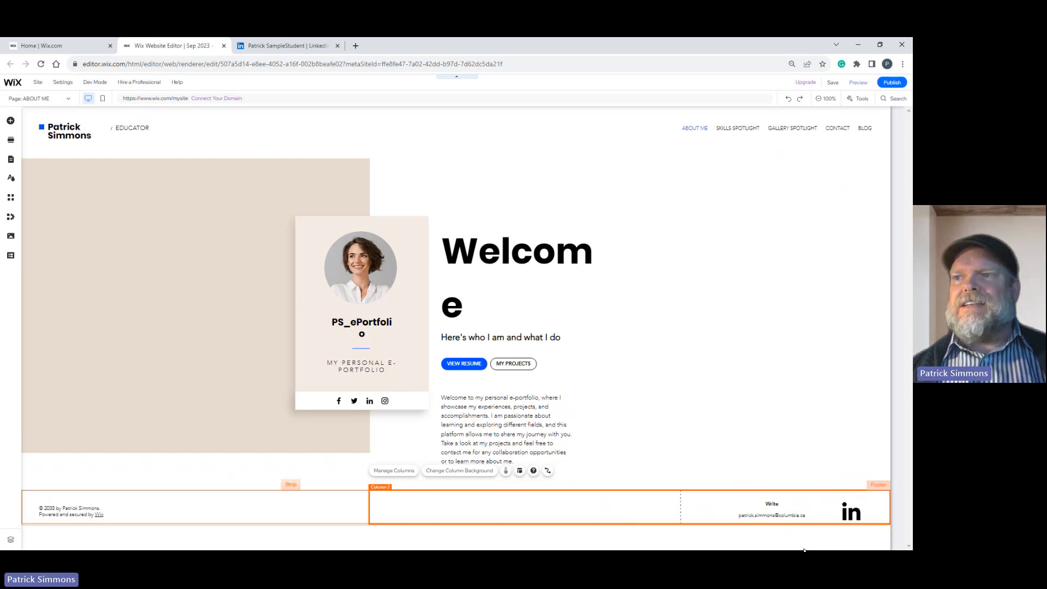
left_click_drag(804, 550, 803, 548)
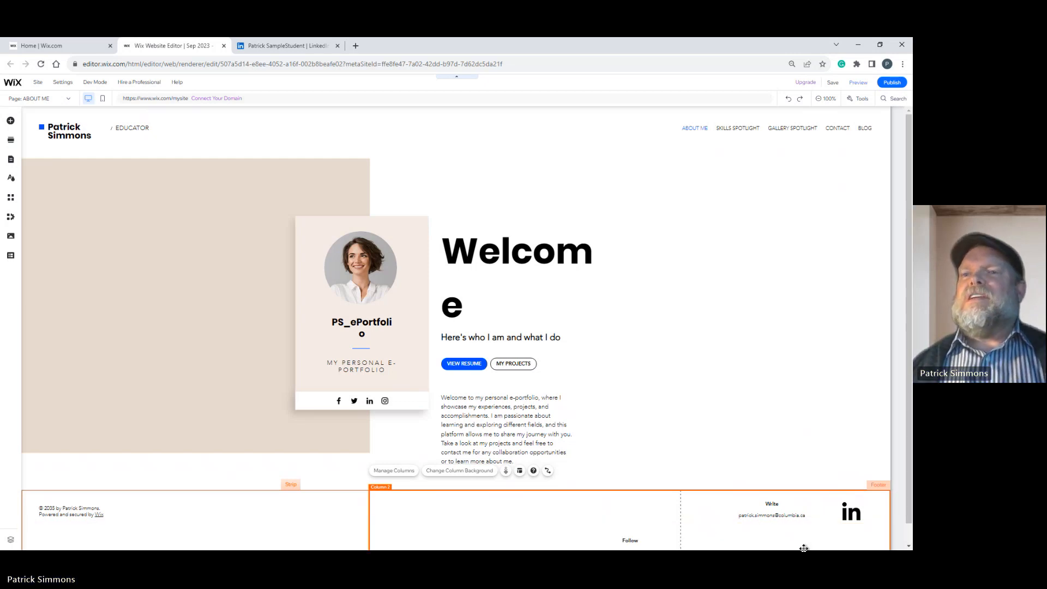
Undo the footer changes back to the small LinkedIn icon centred beneath the Follow heading.
key("ctrl+z")
key("ctrl+z")
key("ctrl+z")
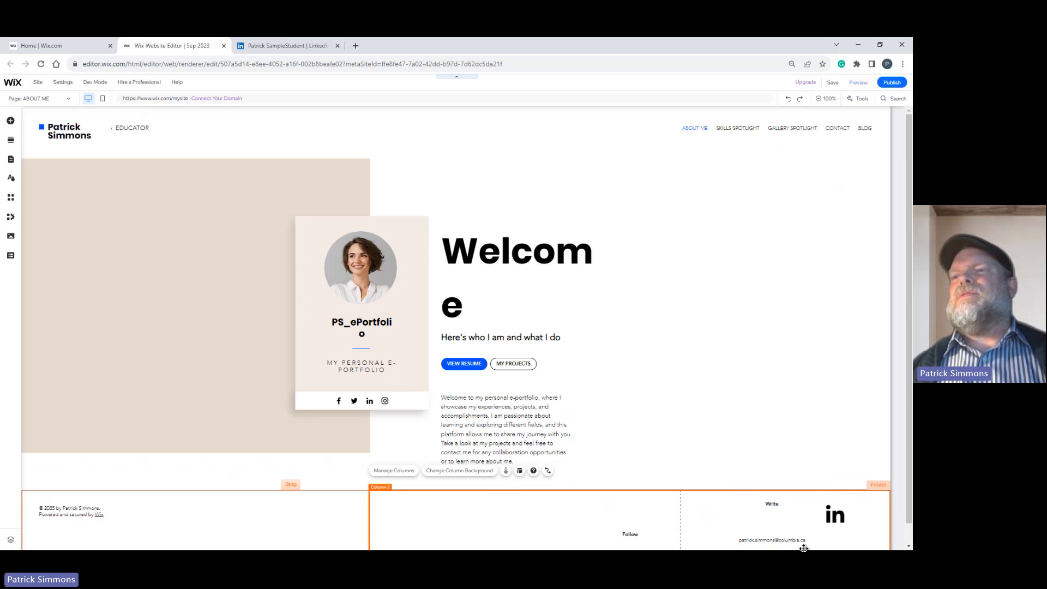
key("ctrl+z")
key("ctrl+z")
key("ctrl+z")
key("ctrl+z")
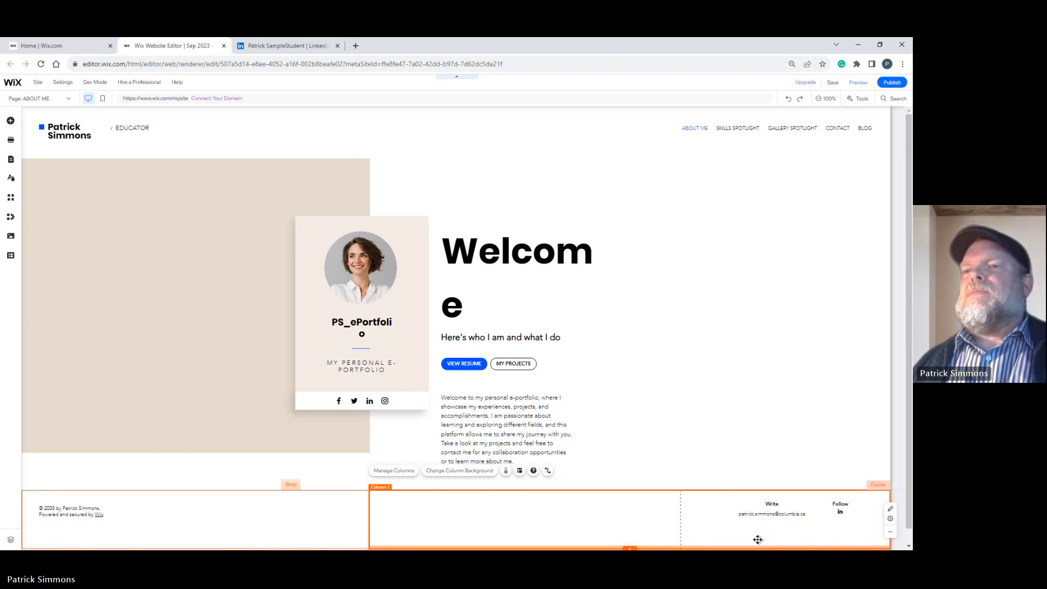
Reduce the footer's height so it ends closer below the contact details.
left_click_drag(756, 544, 755, 531)
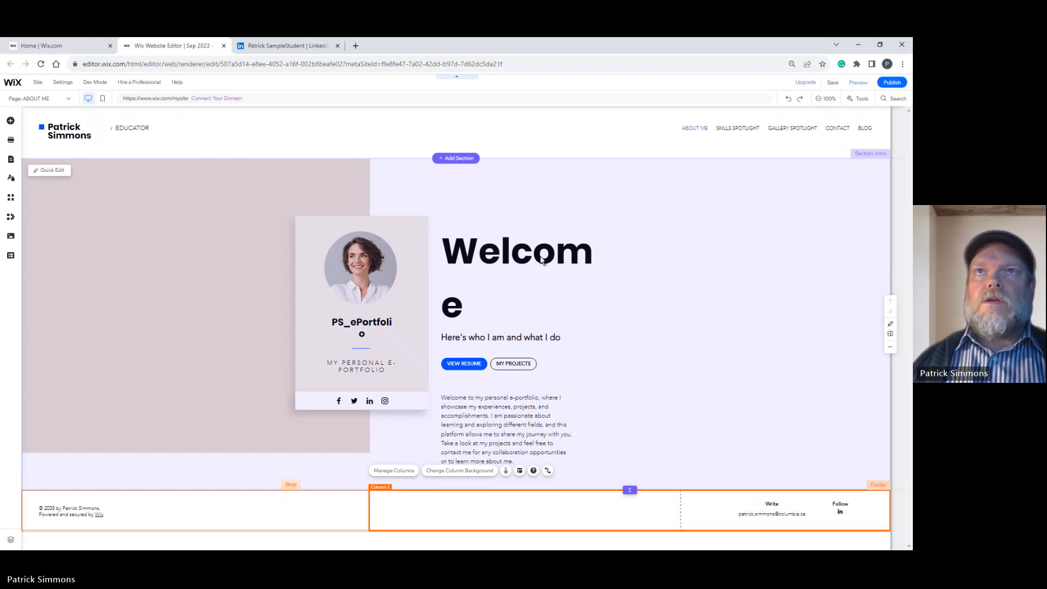
left_click(552, 310)
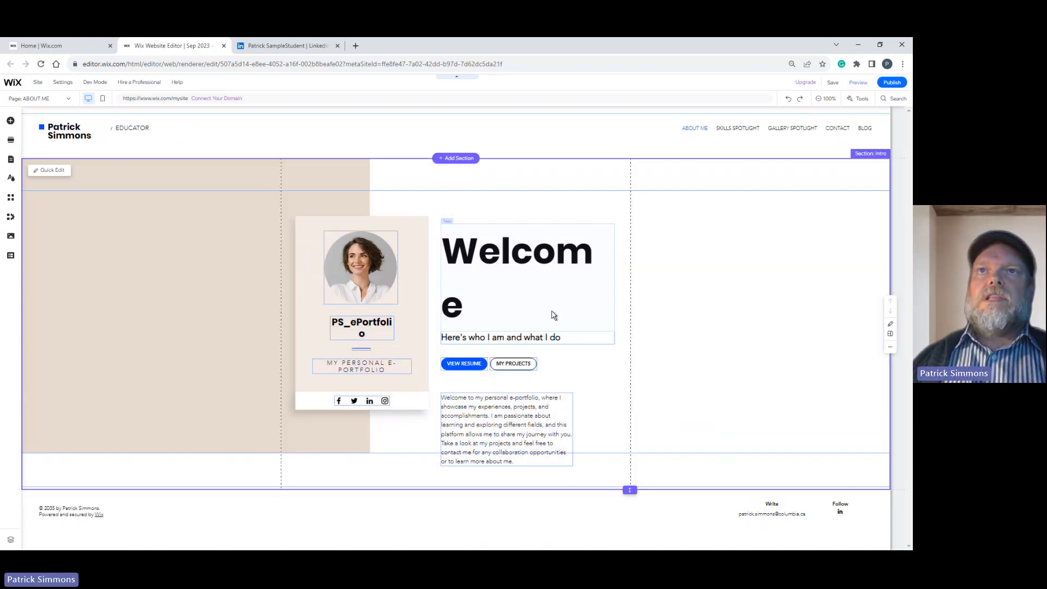
Set the Welcome heading's font size to 85 px so it fits on one line.
left_click(502, 262)
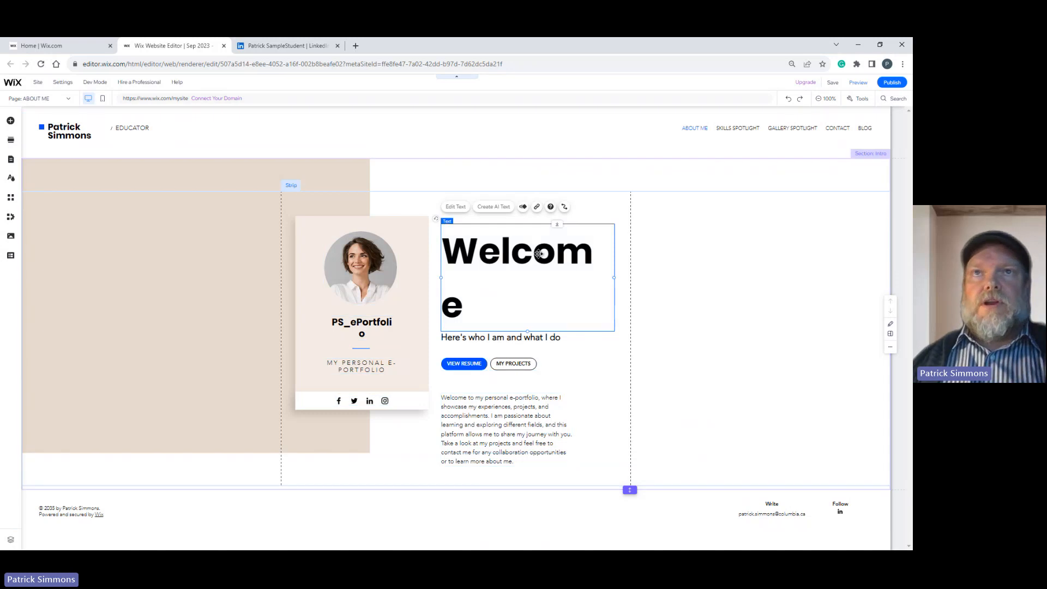
left_click(456, 207)
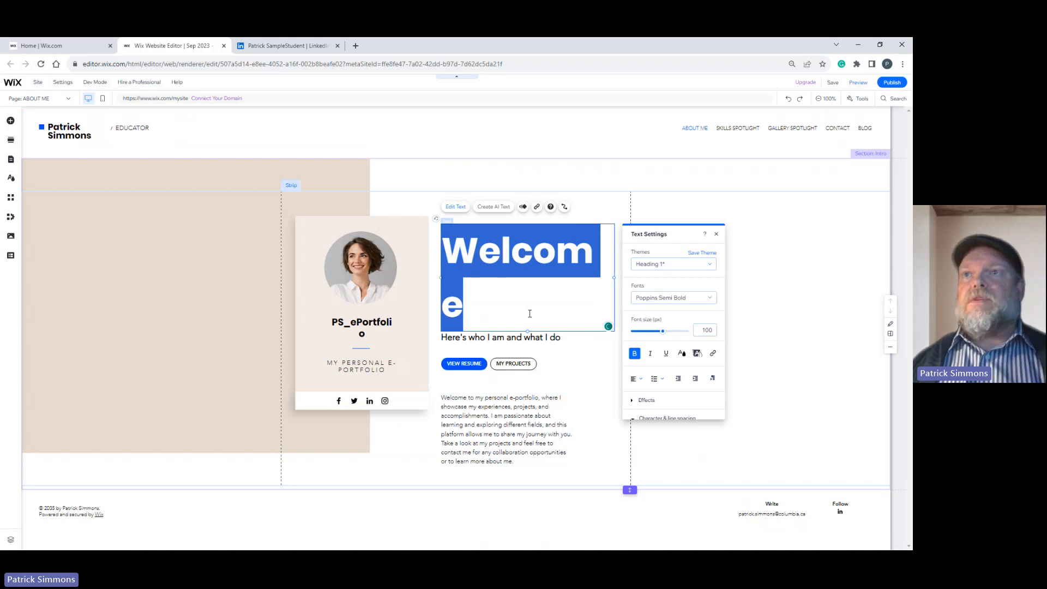
left_click(662, 331)
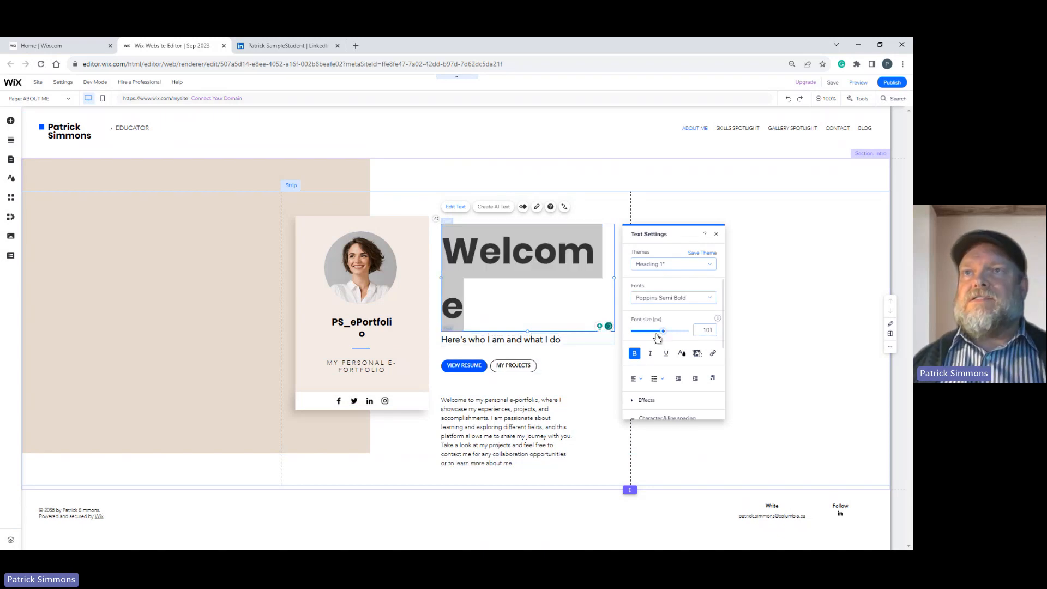
mouse_move(657, 337)
left_mouse_down()
mouse_move(650, 332)
mouse_move(663, 332)
left_mouse_up()
left_click(703, 333)
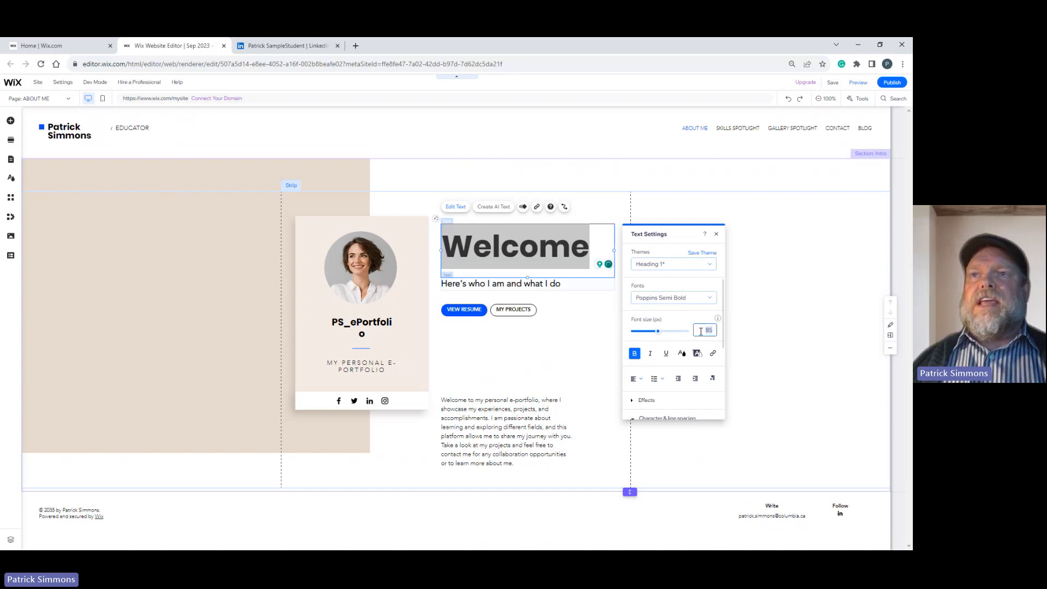
type("8")
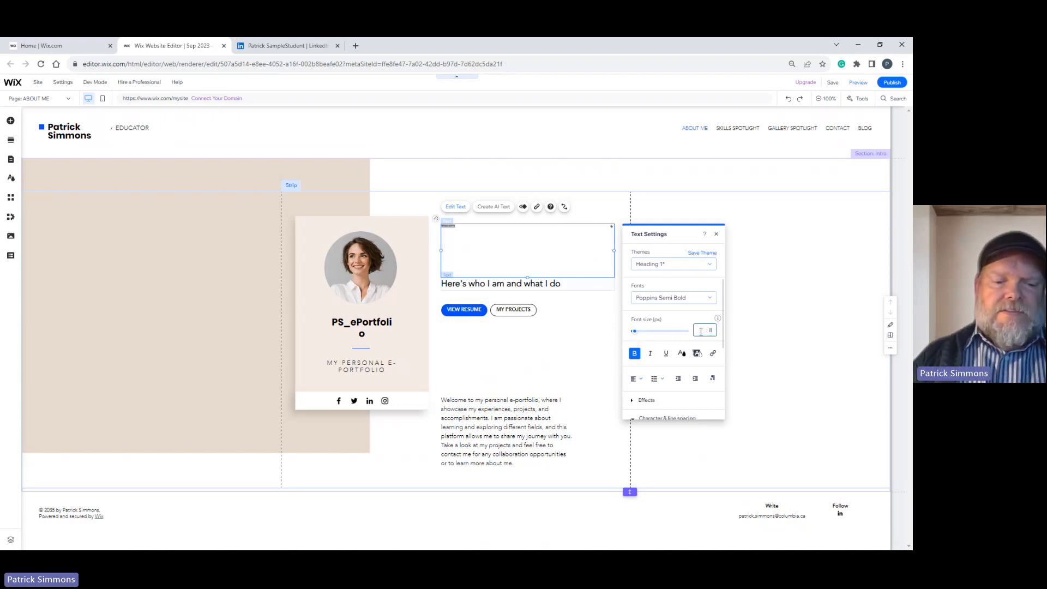
type("5")
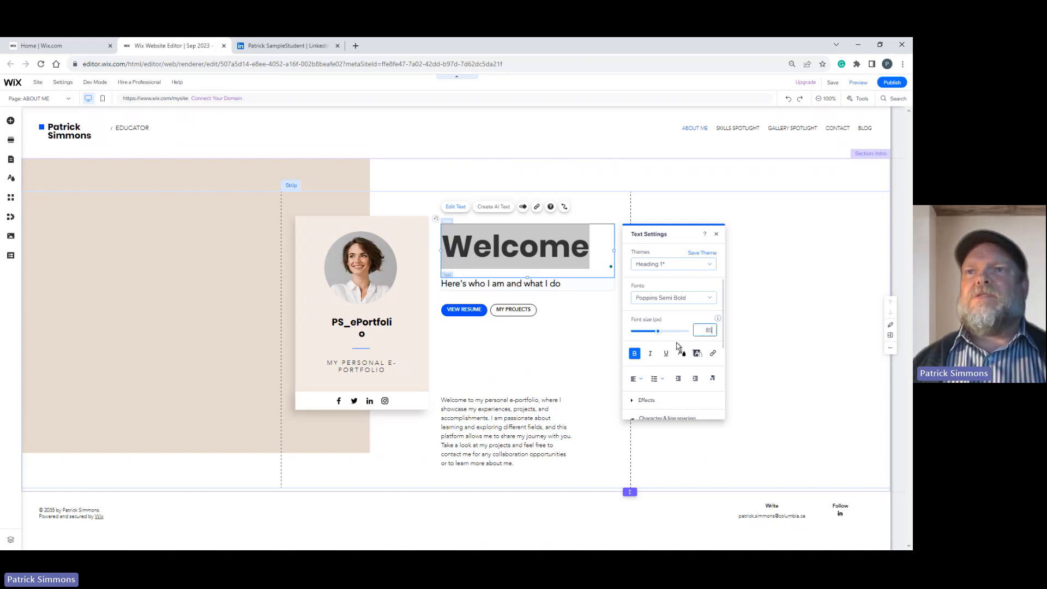
left_click(527, 341)
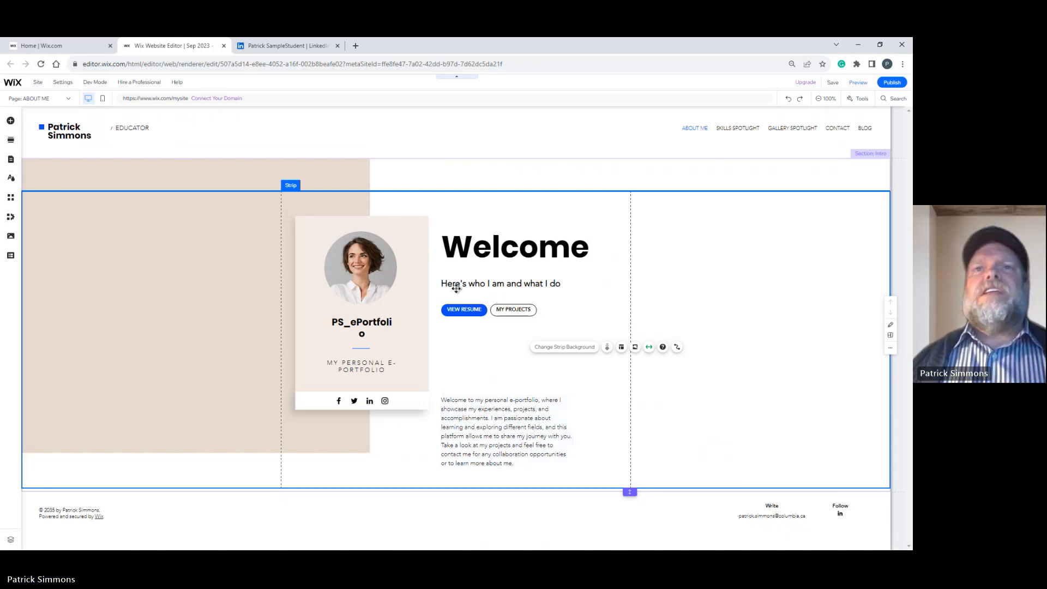
Move the welcome paragraph directly beneath the View Resume and My Projects buttons and widen its text box to about 449 px.
left_click(541, 286)
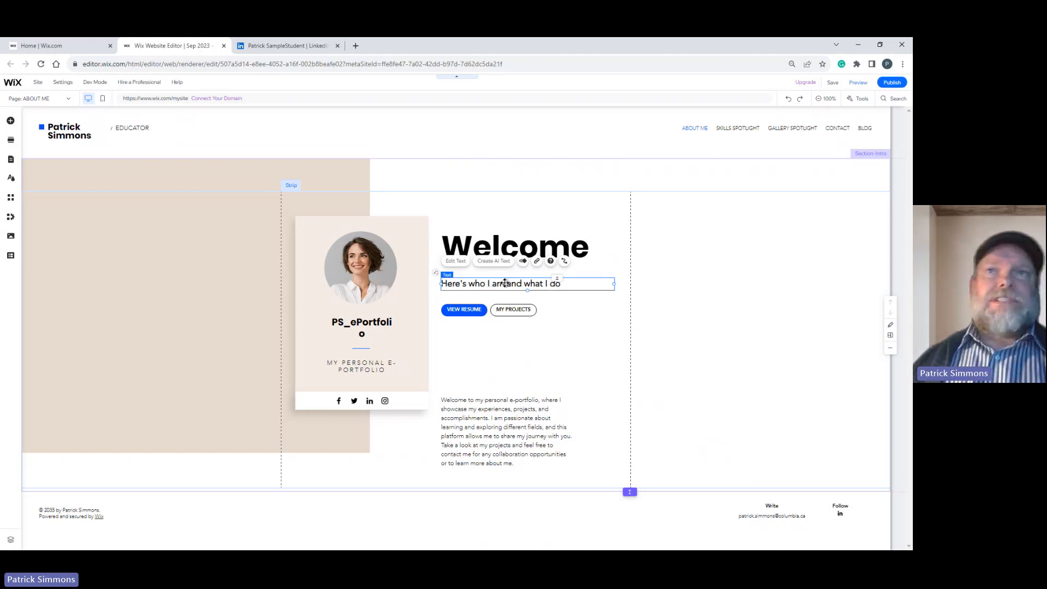
left_click(494, 413)
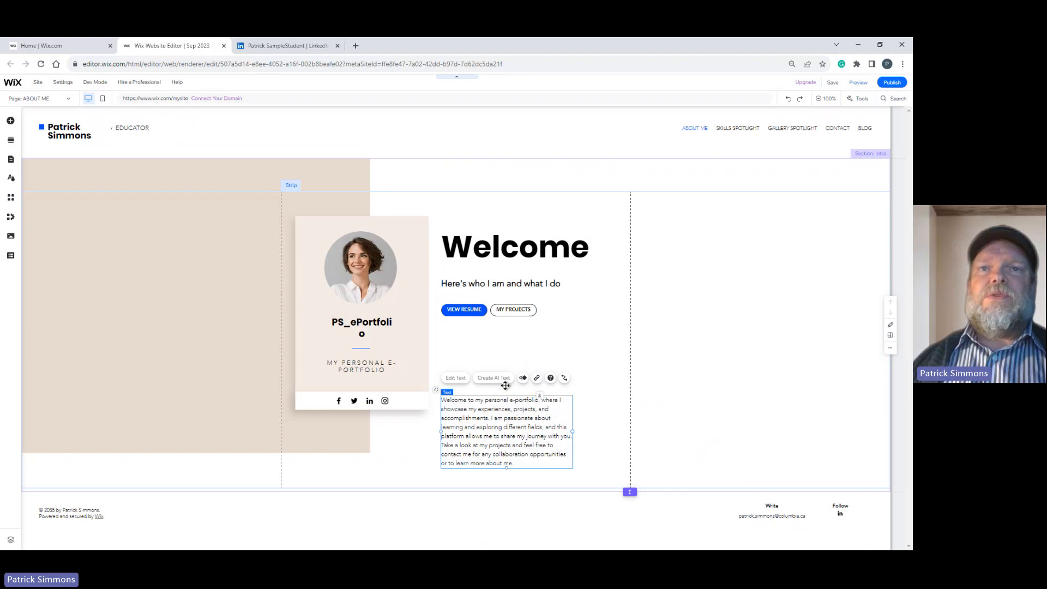
left_click_drag(502, 386, 501, 332)
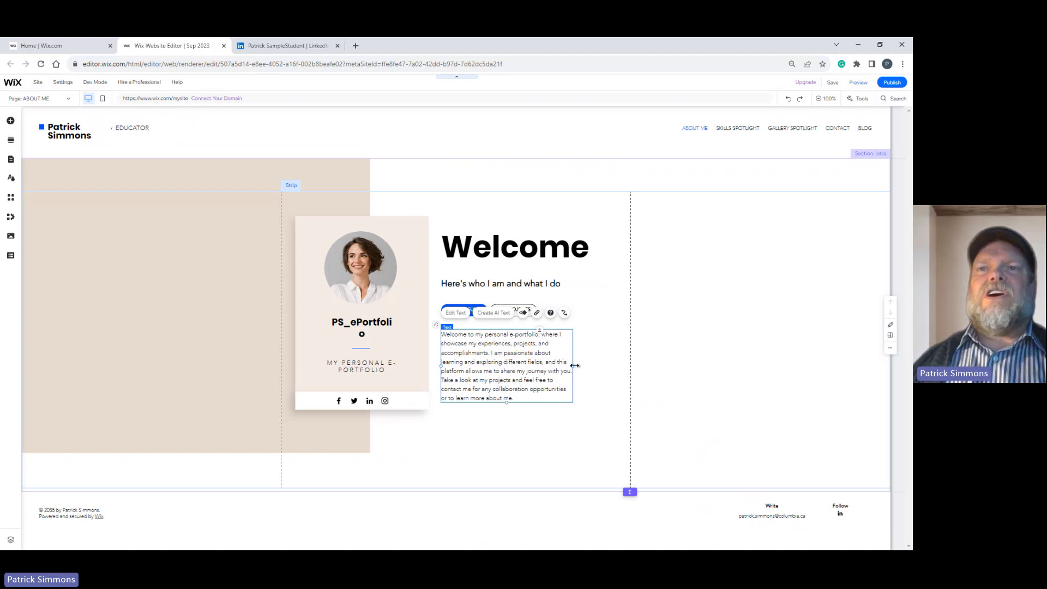
left_click_drag(573, 366, 603, 367)
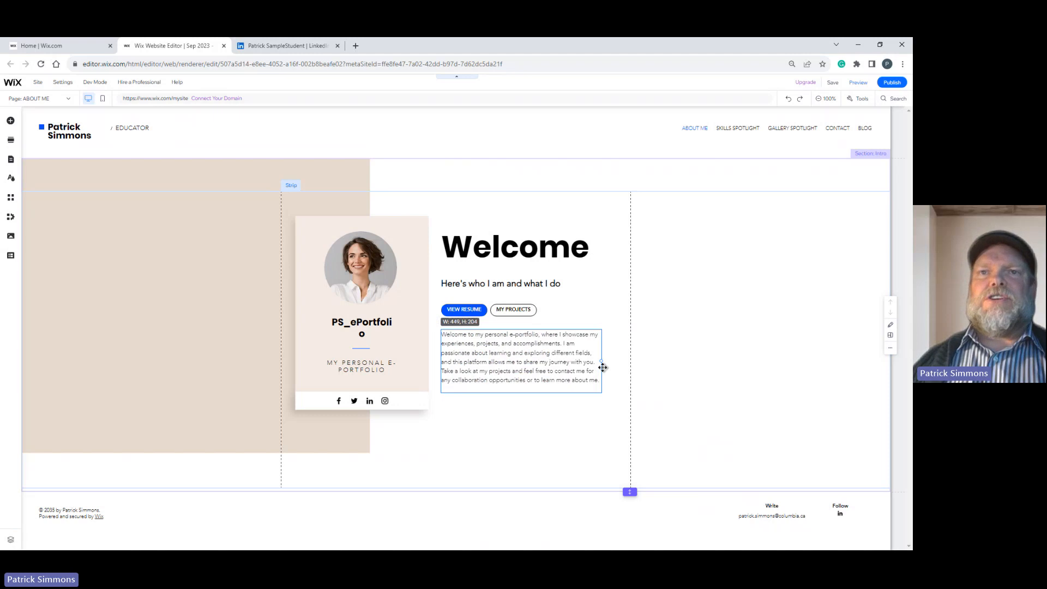
left_click_drag(522, 393, 525, 447)
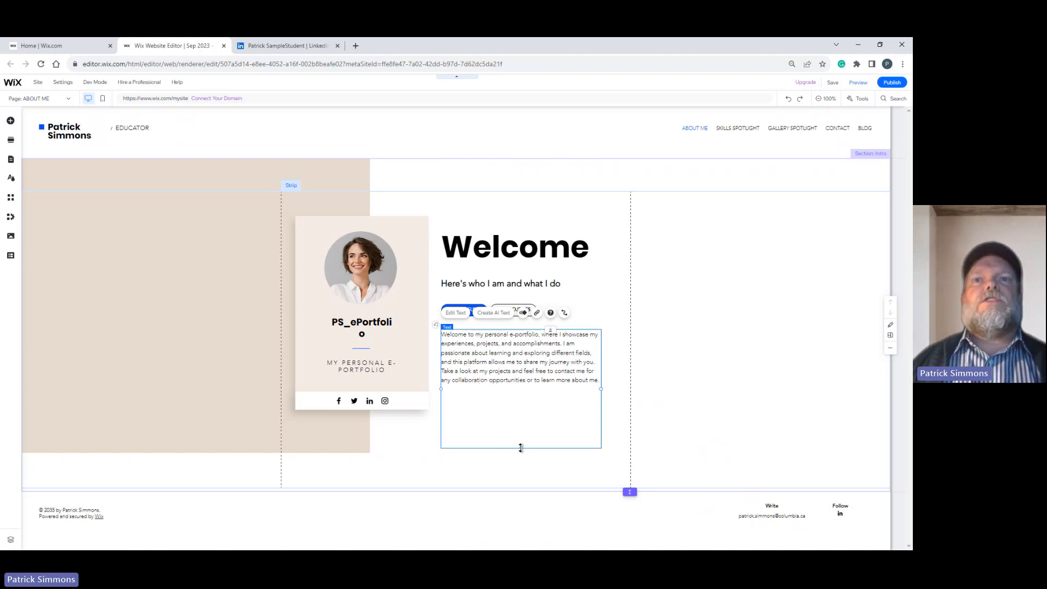
left_click_drag(521, 432, 514, 391)
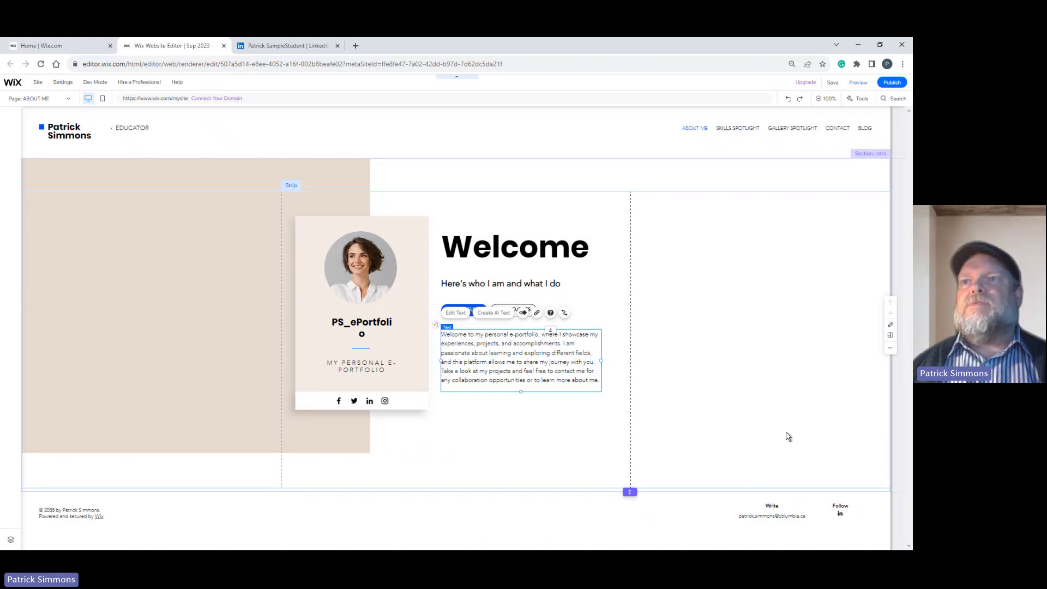
left_click(517, 440)
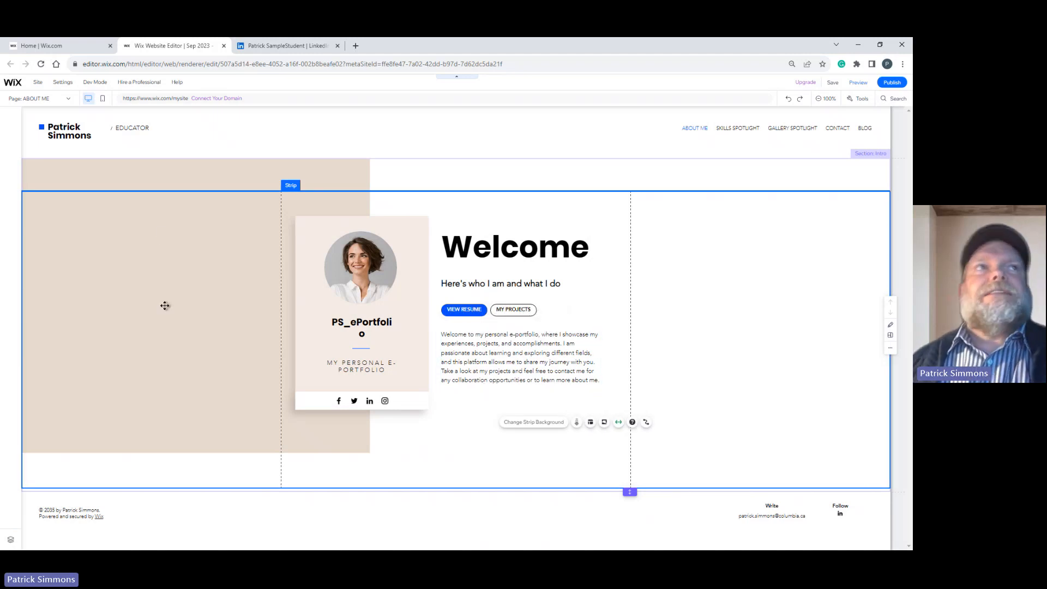
Add the blue stage-lights photo from a free Wix image search for "Light Show" and place it to the right of the Welcome text.
left_click(41, 240)
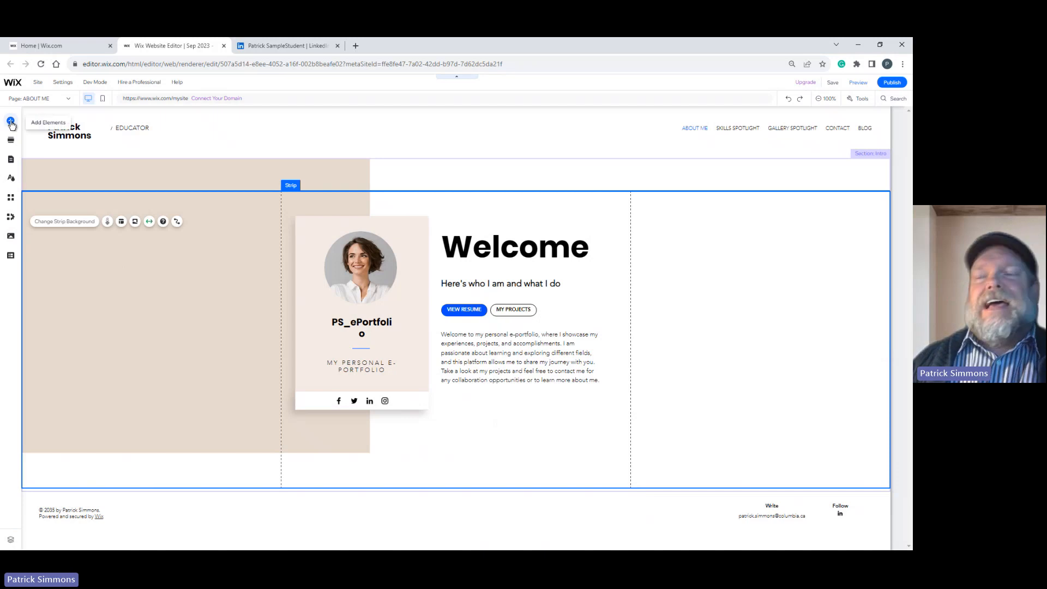
left_click(11, 122)
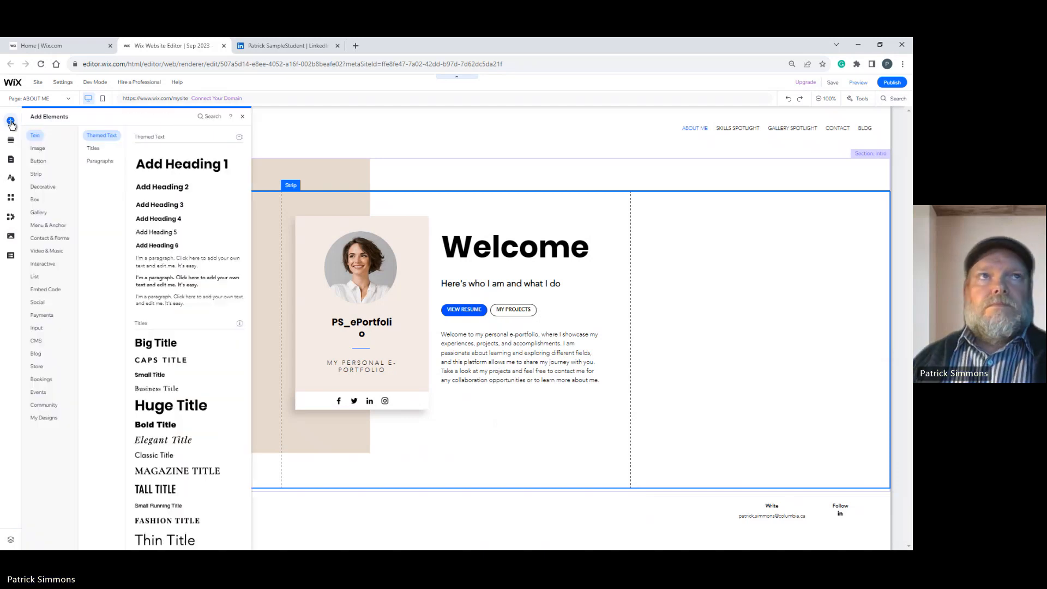
left_click(38, 149)
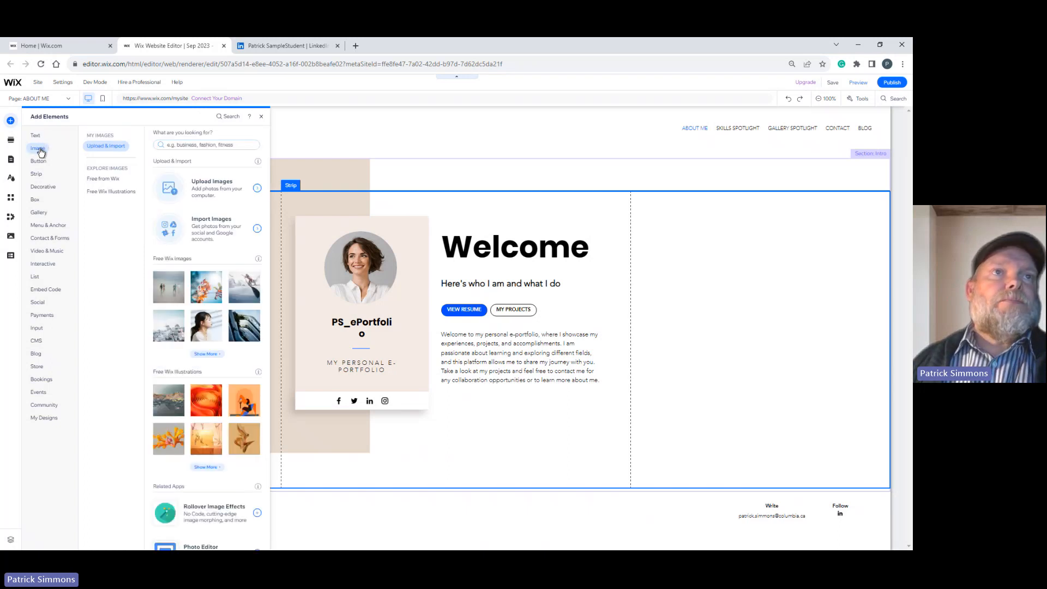
left_click(115, 180)
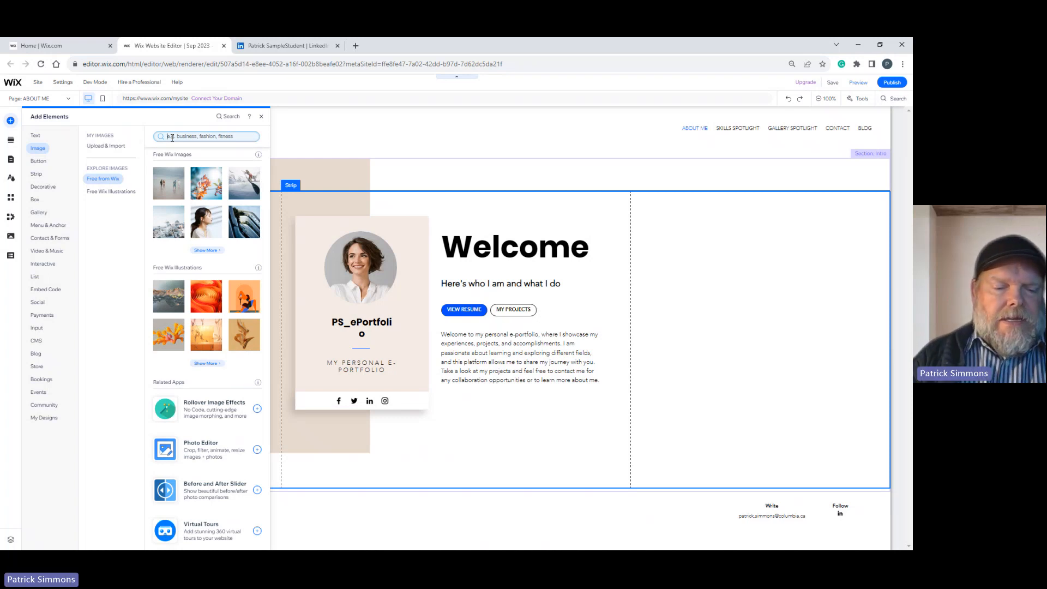
type("Light")
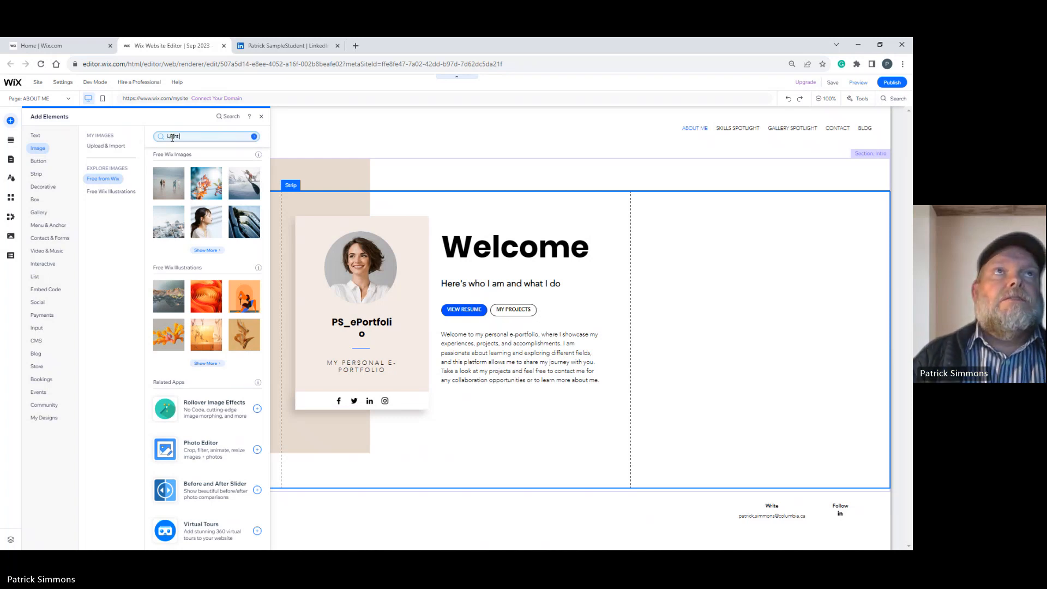
type(" Show")
key("Return")
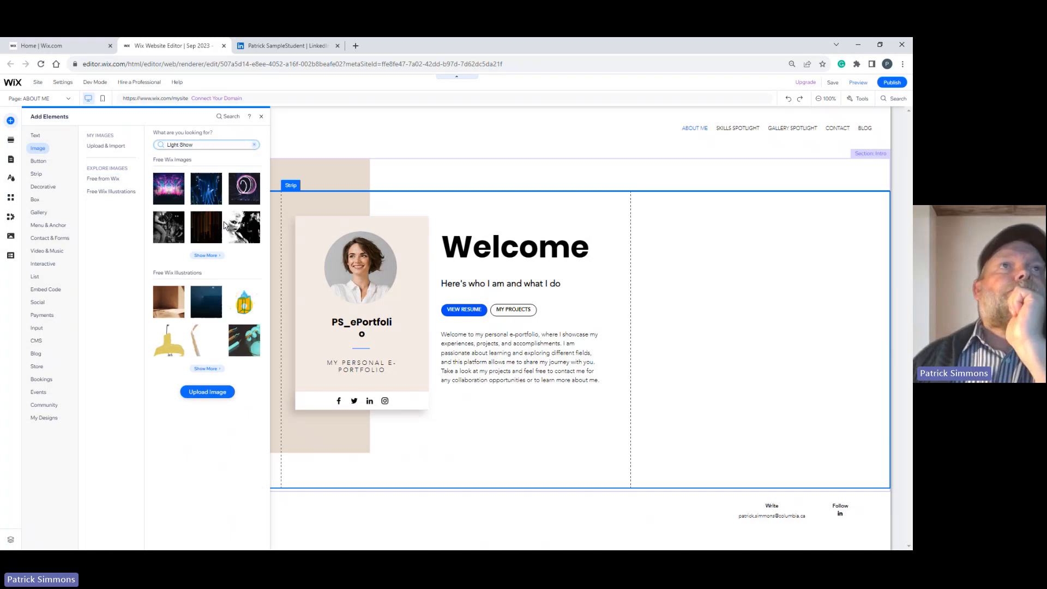
left_click(202, 193)
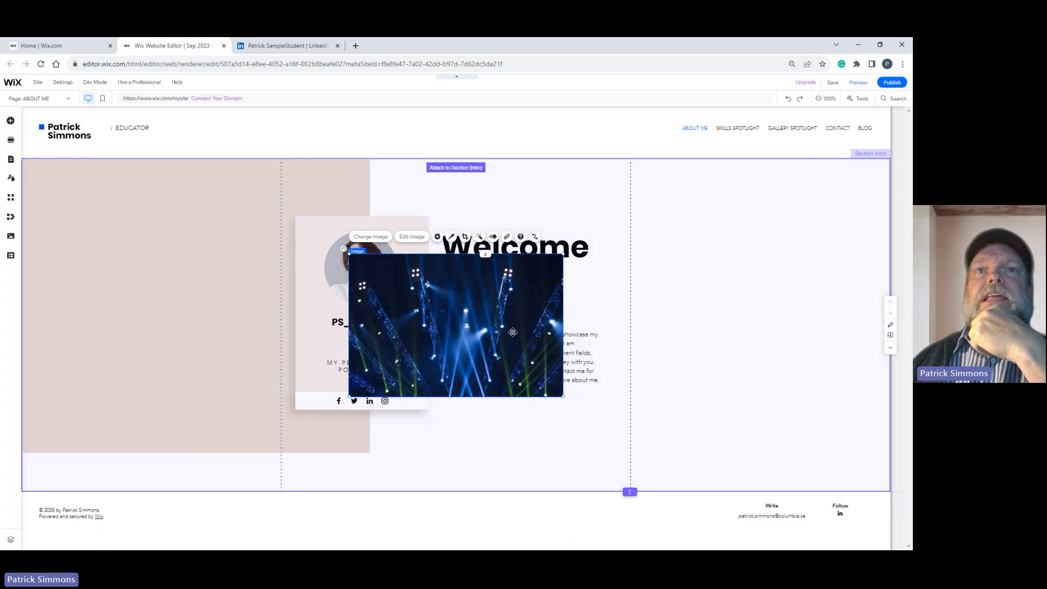
left_click_drag(513, 332, 816, 295)
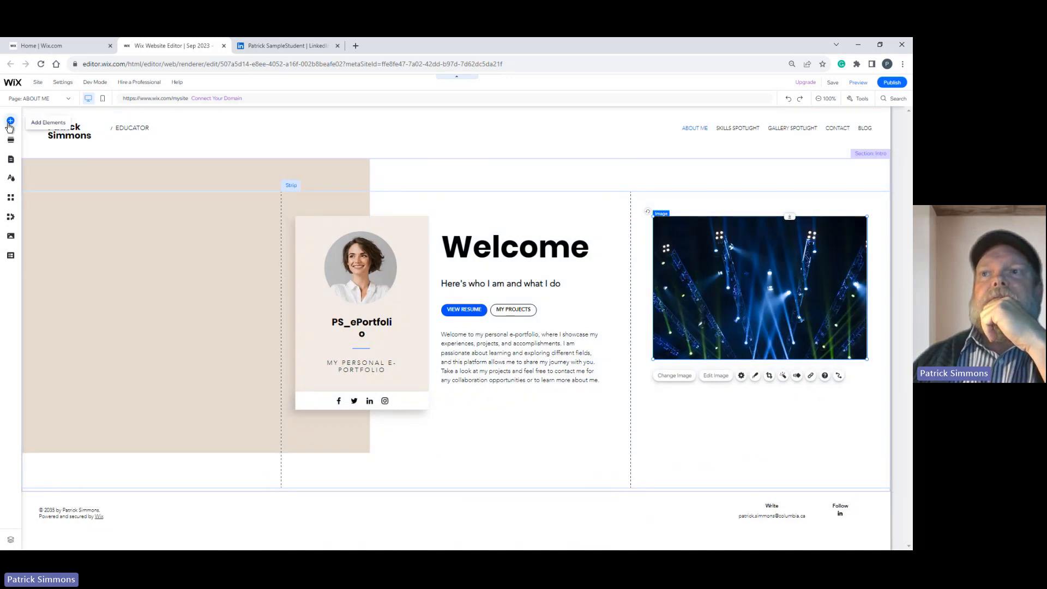
Add a themed paragraph beneath the light-show image reading "This was a light show I worked on with a team in 2022 - it was a blast!".
left_click(10, 122)
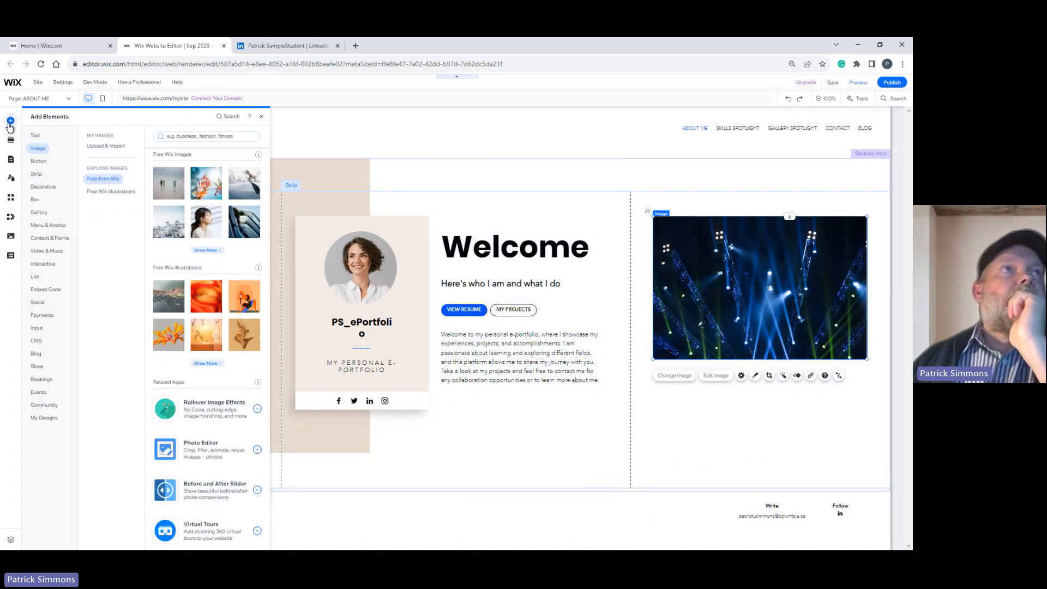
left_click(35, 136)
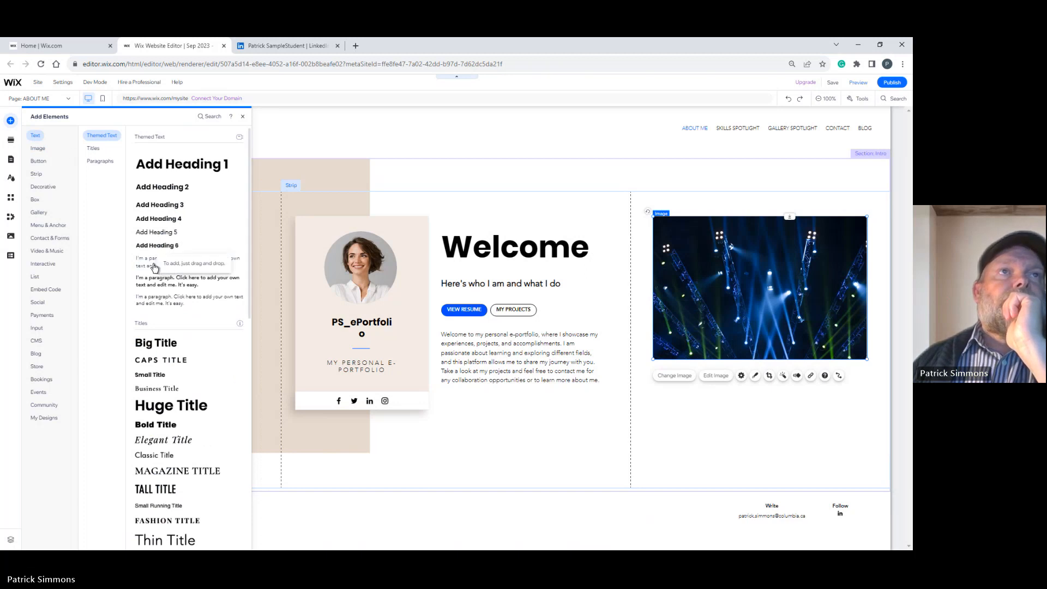
left_click_drag(154, 267, 671, 379)
left_click(669, 354)
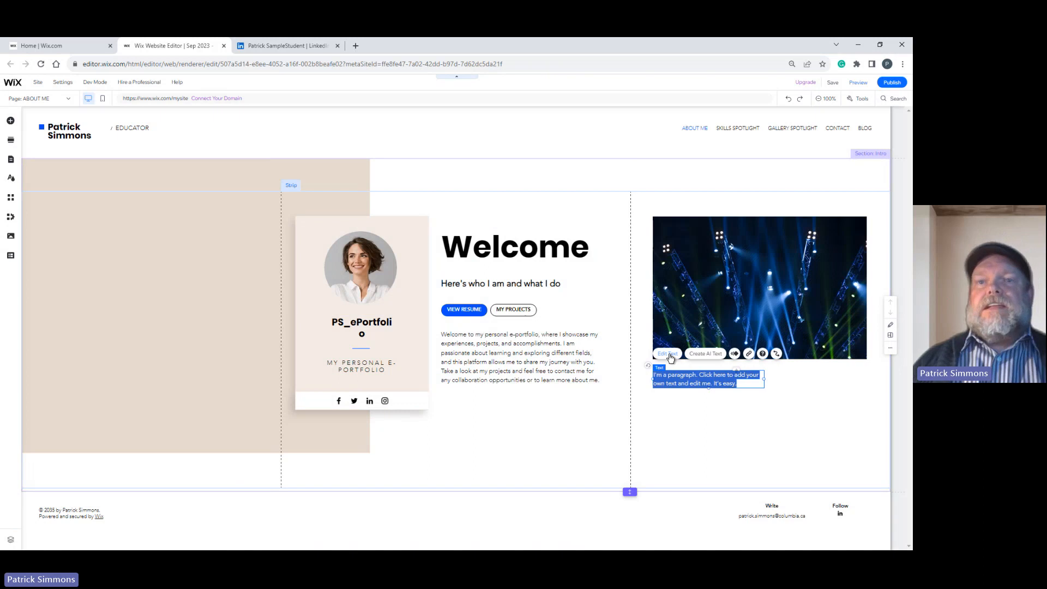
type("This was a light show I worked on with a")
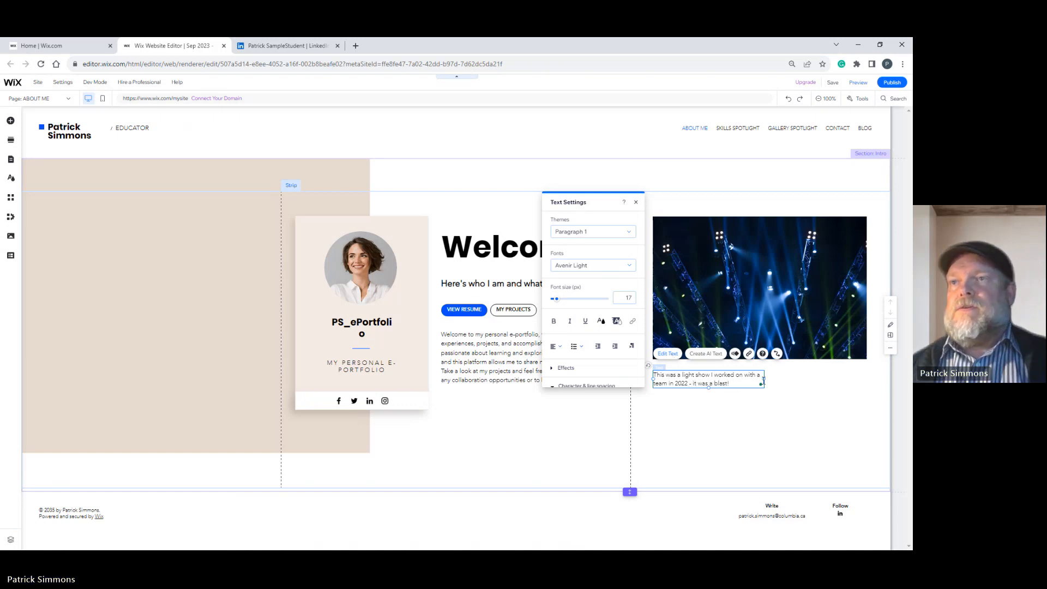
Widen the caption's text box to the image's width and centre-align its text.
left_click_drag(765, 376, 868, 374)
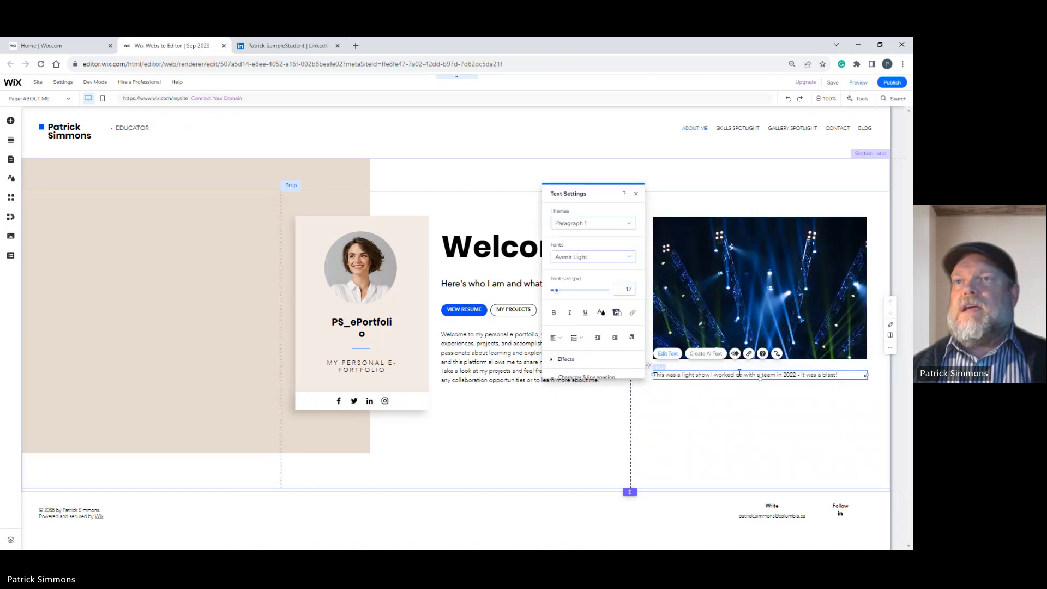
left_click(563, 340)
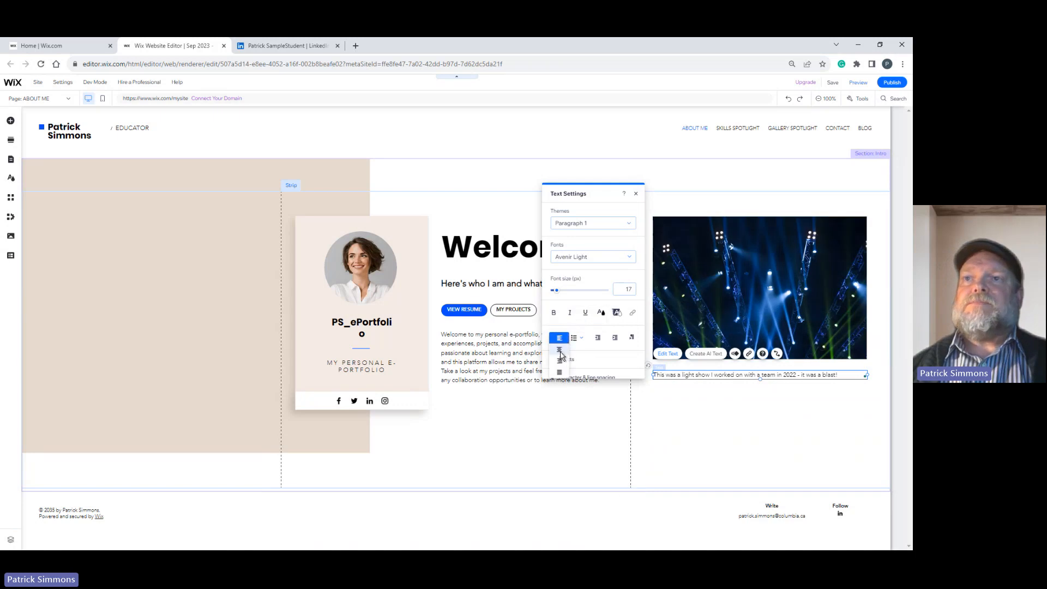
left_click(560, 351)
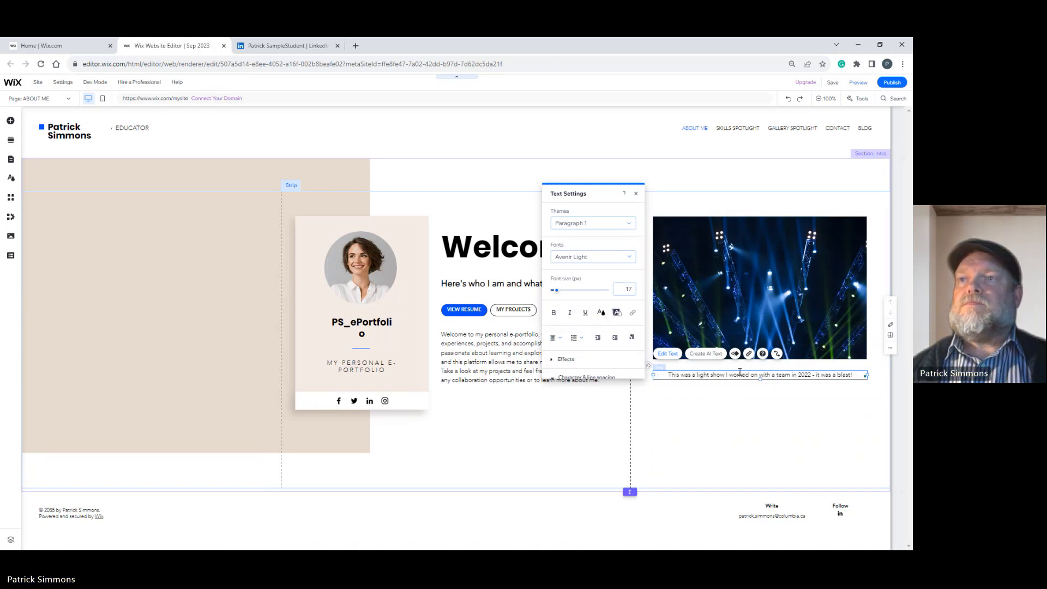
Set the font size of the whole light-show caption to 14 px.
left_click(618, 288)
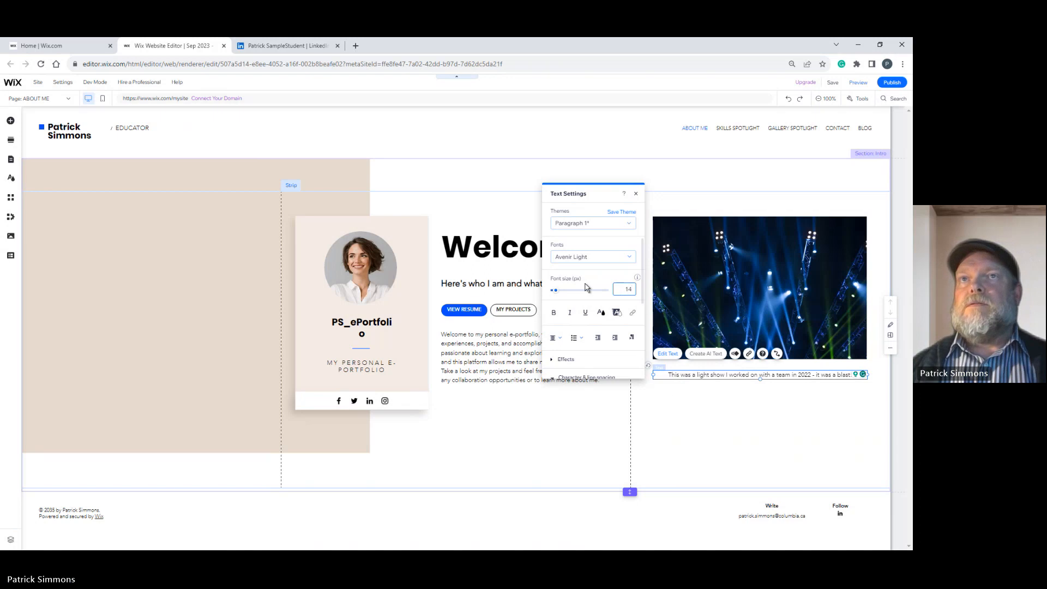
left_click_drag(666, 375, 870, 367)
left_click(624, 289)
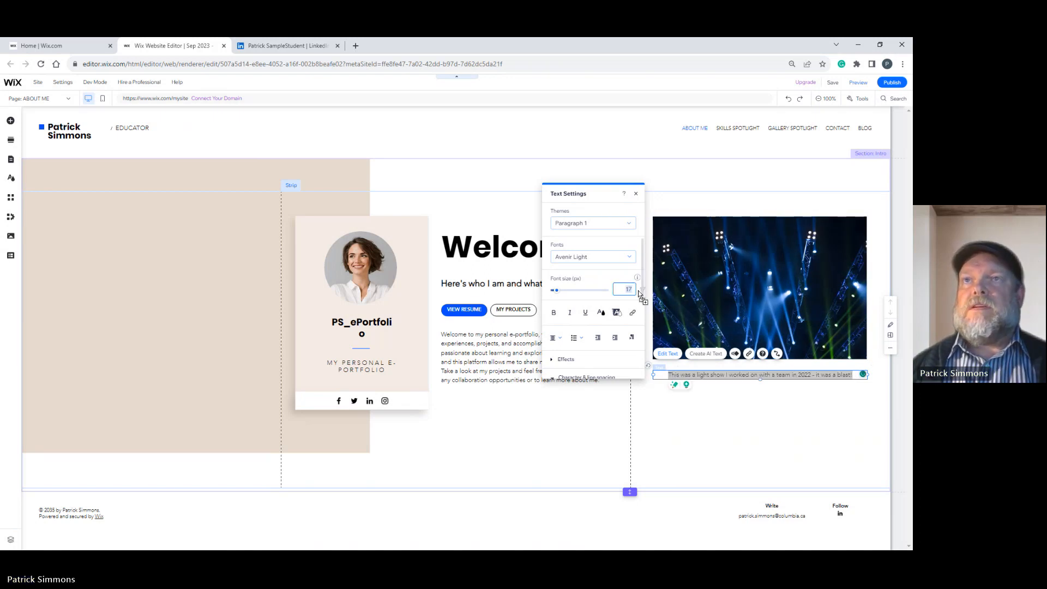
type("14")
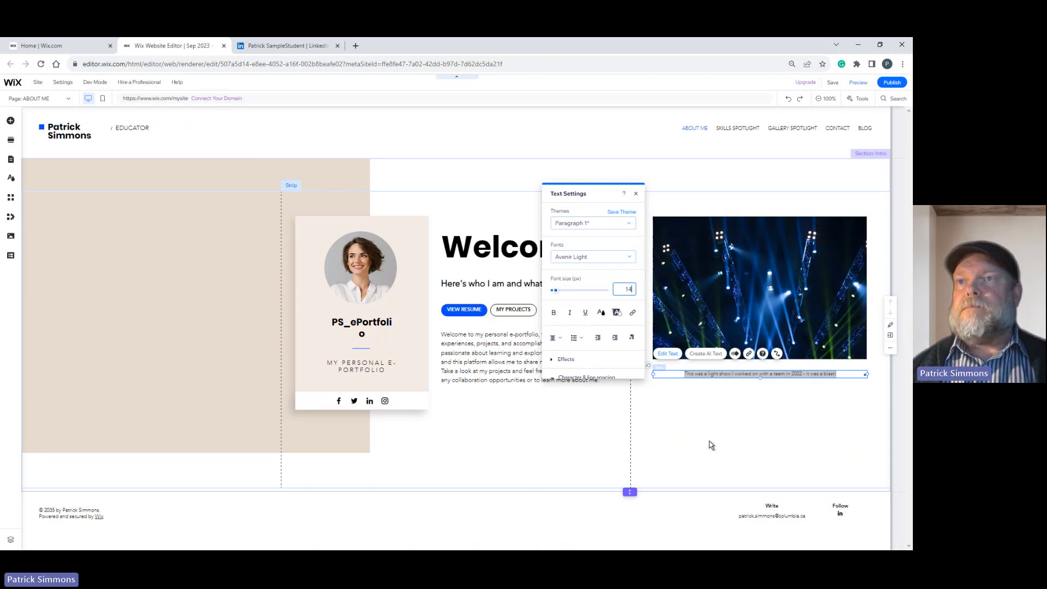
left_click(763, 376)
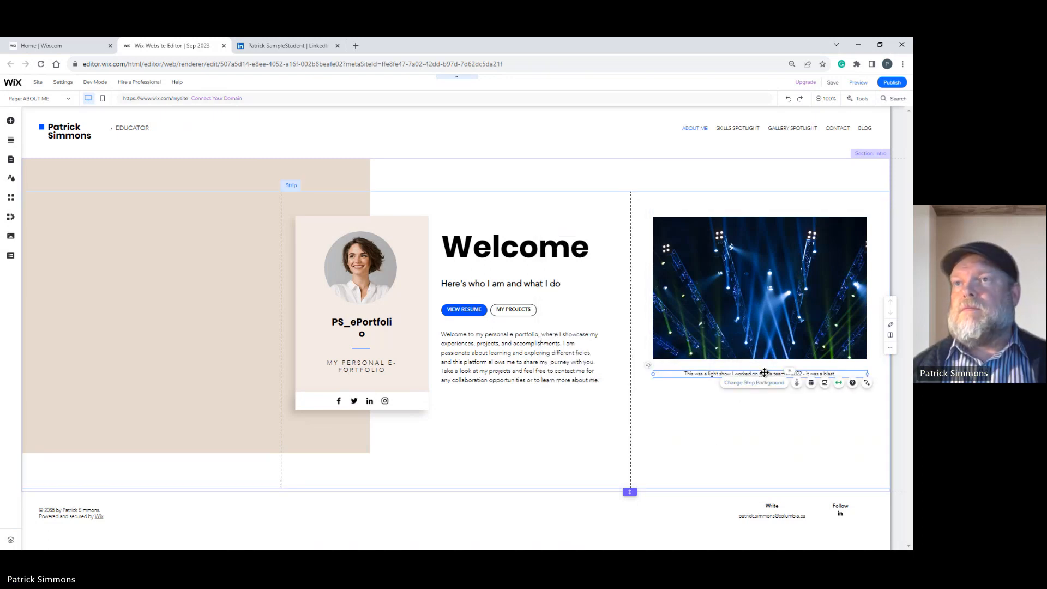
Move the light-show caption up so it sits directly beneath the image.
left_click_drag(764, 375, 764, 364)
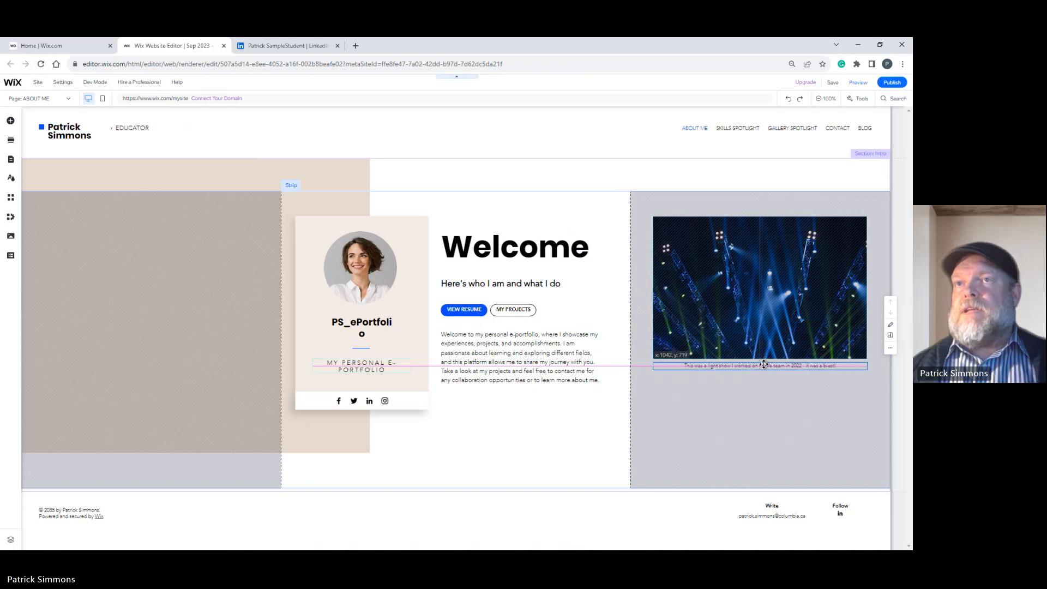
left_click_drag(764, 365, 764, 364)
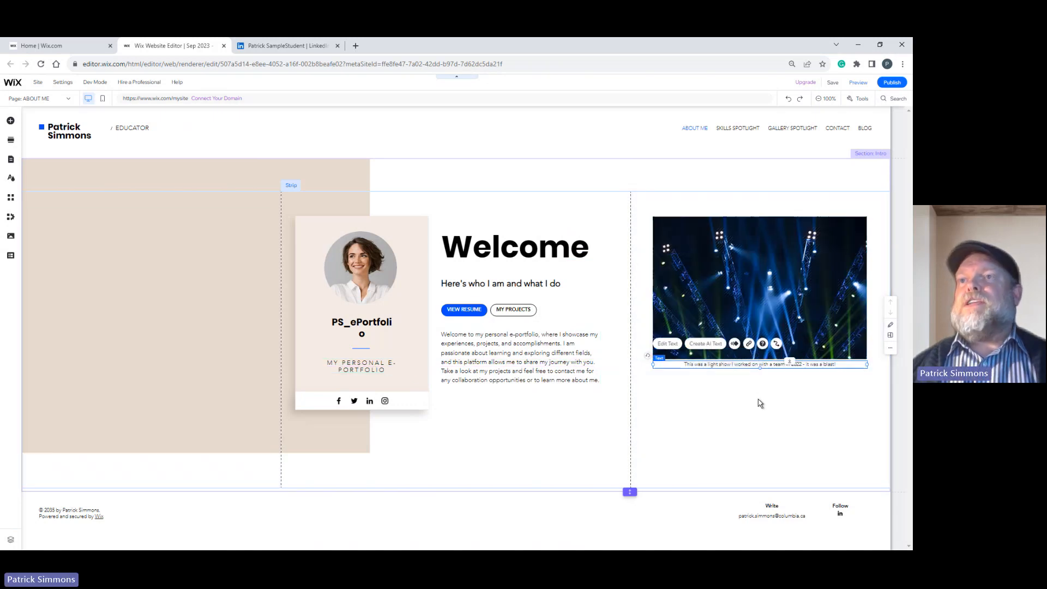
left_click(758, 404)
left_click(479, 451)
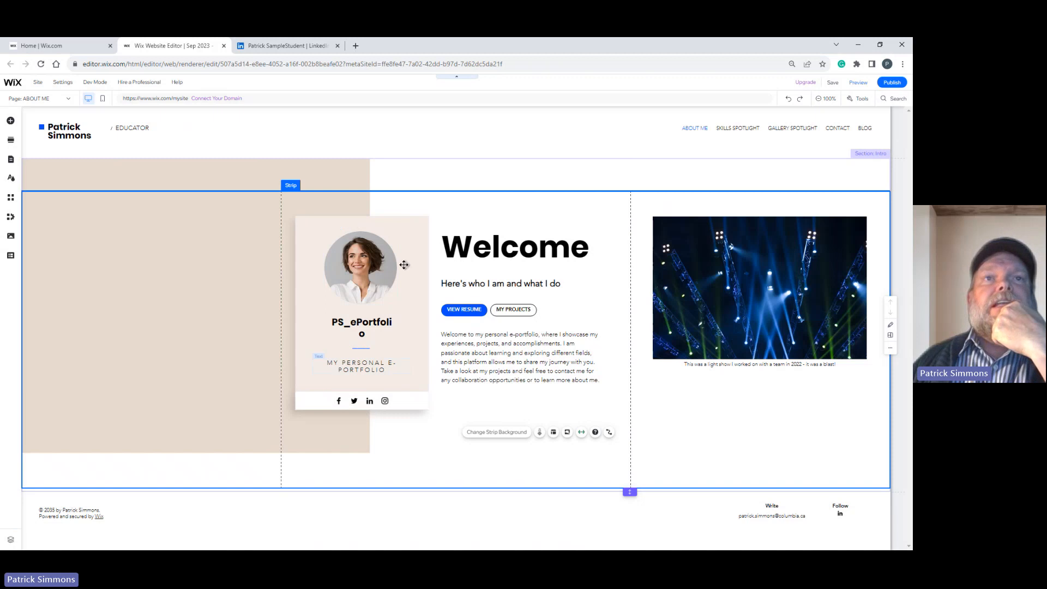
Replace the profile card's title text beneath the portrait with "Educator".
left_click(360, 325)
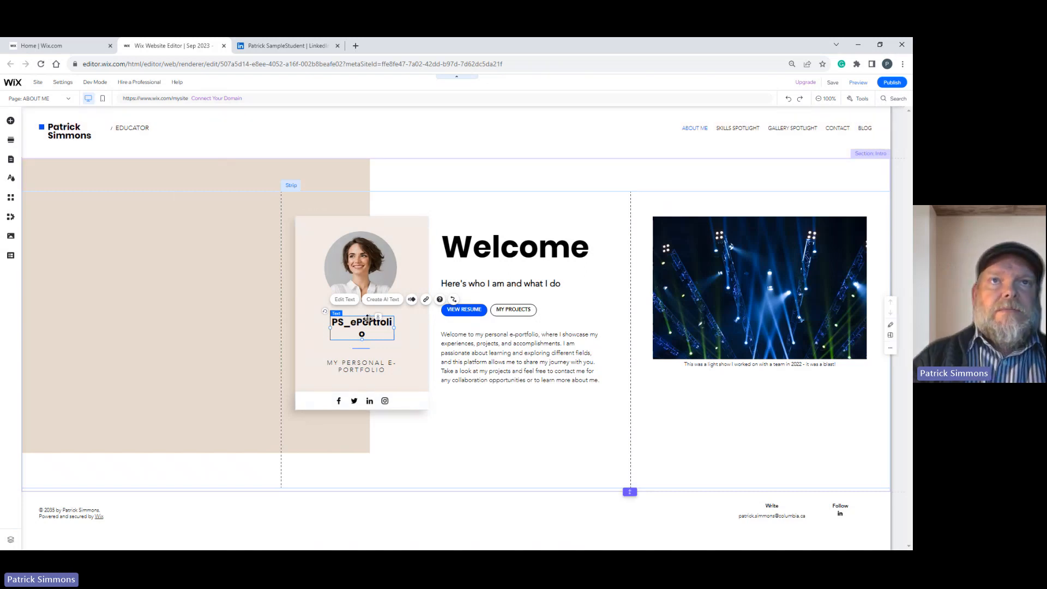
left_click(344, 300)
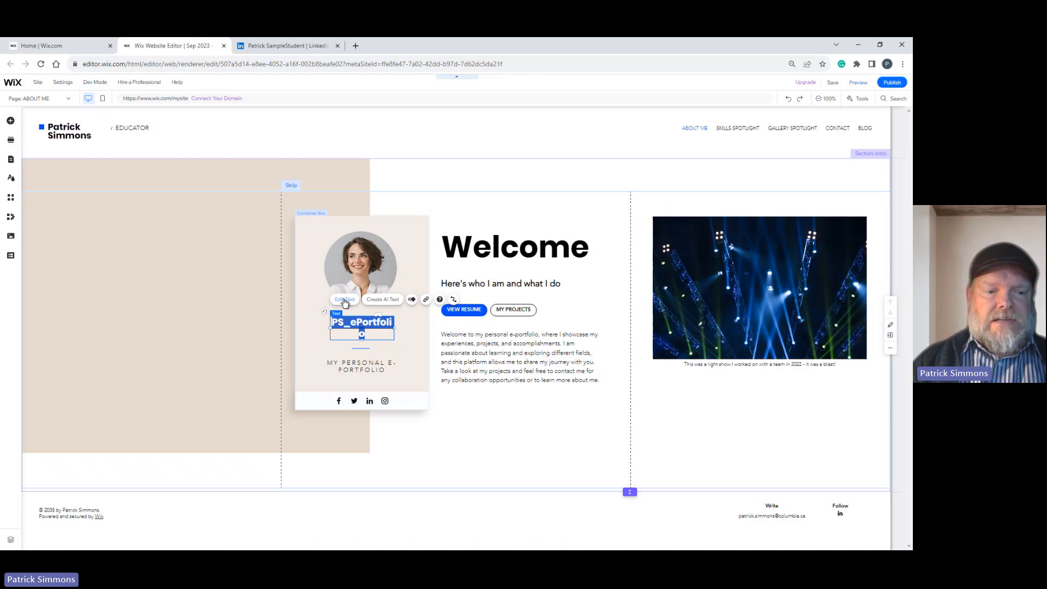
type("Educator")
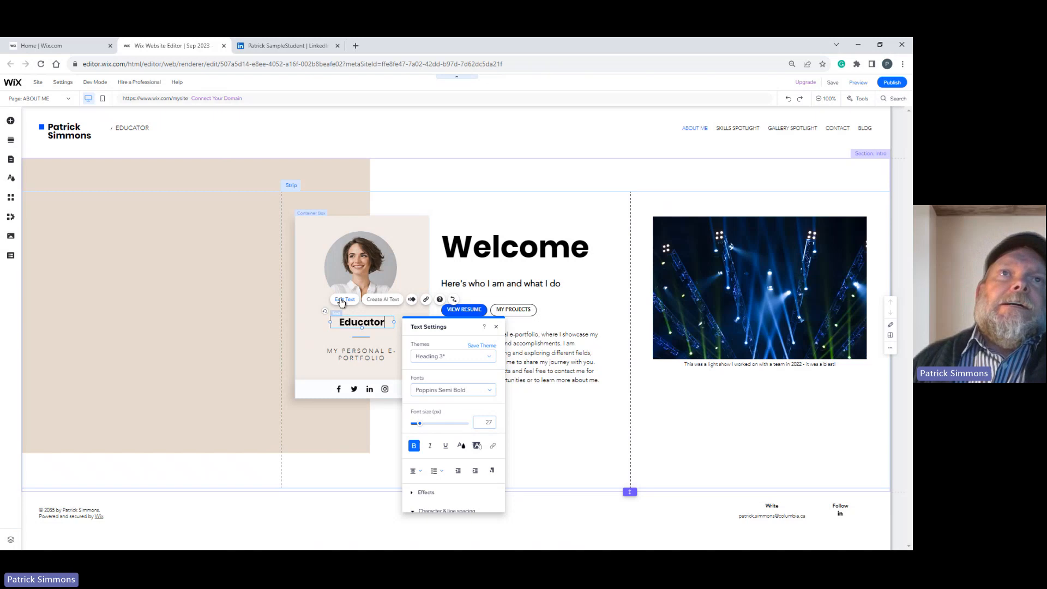
Break the profile card's subtitle so that "MY PERSONAL" stands on the first line and "E-PORTFOLIO" on the second.
left_click(365, 356)
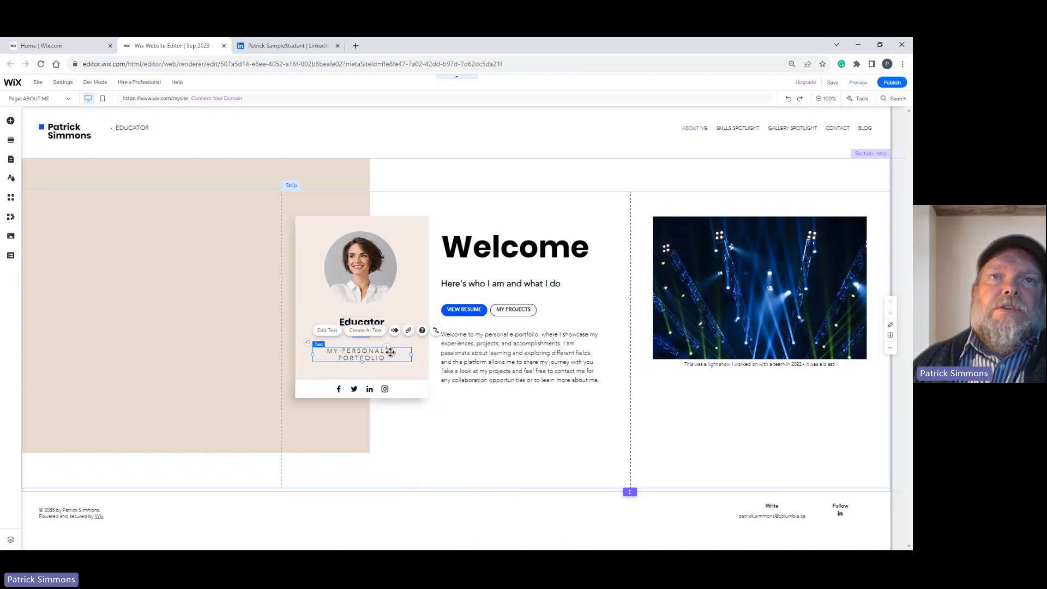
left_click(328, 330)
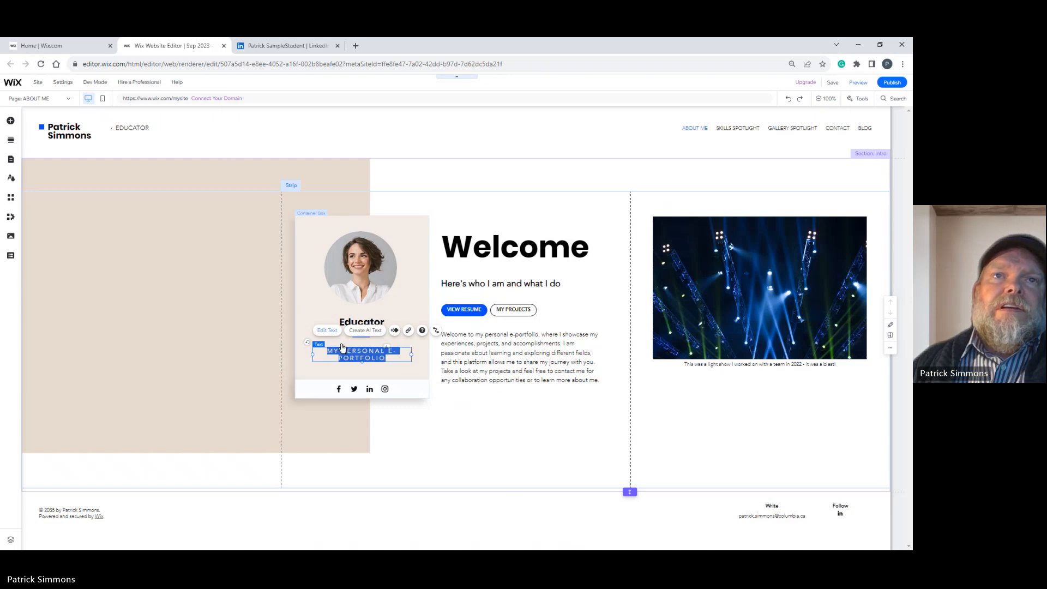
left_click(390, 352)
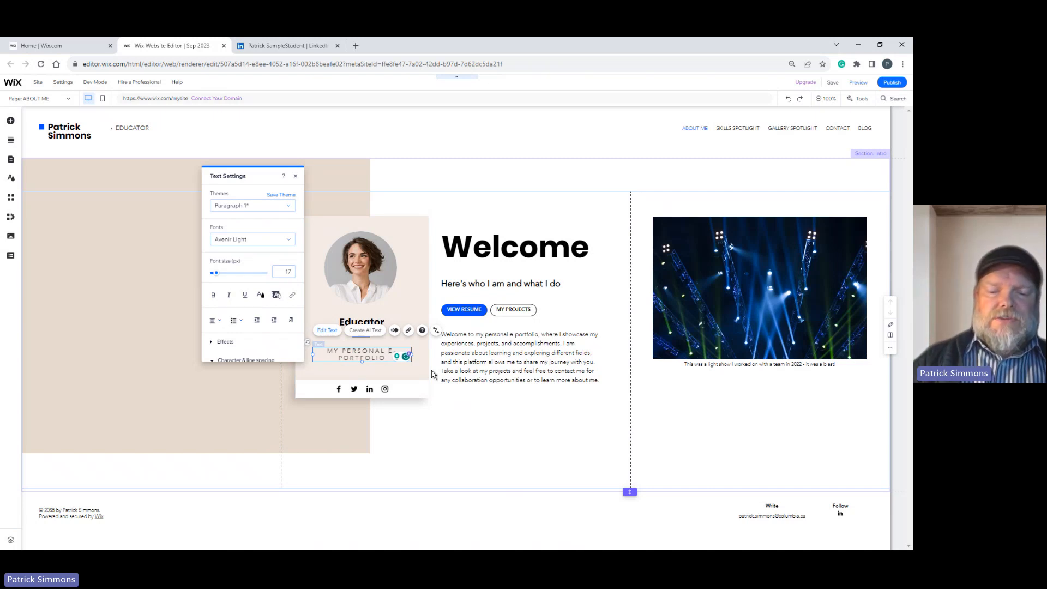
key("Return")
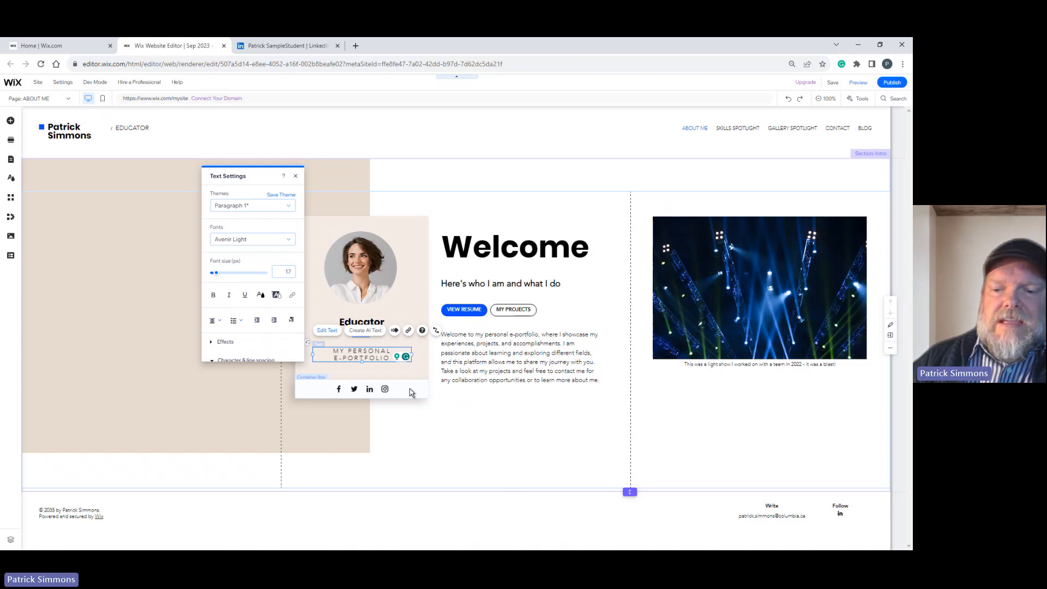
key("BackSpace")
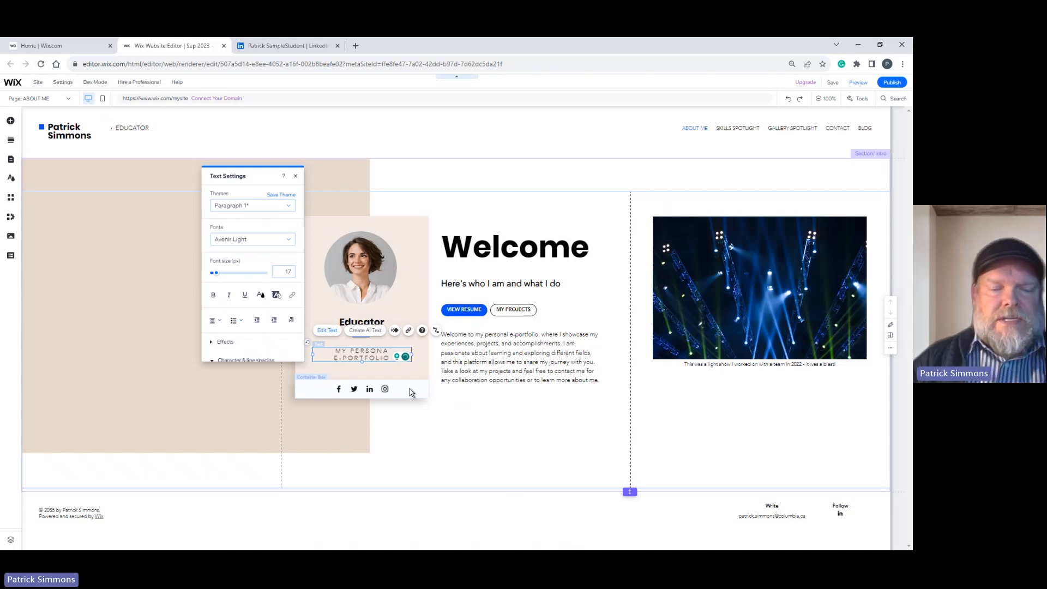
type("L")
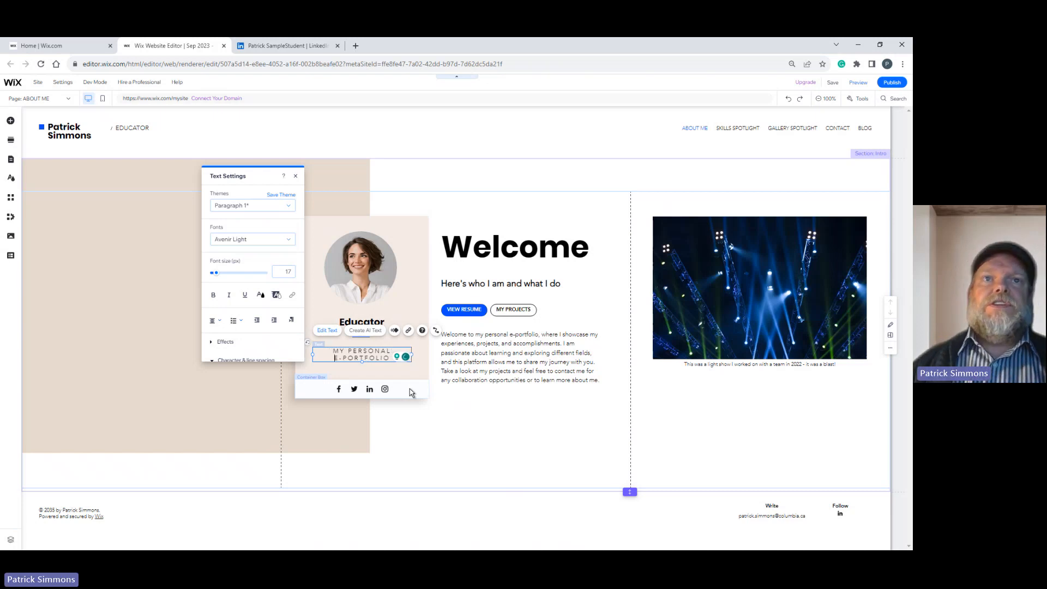
left_click(295, 178)
left_click(329, 406)
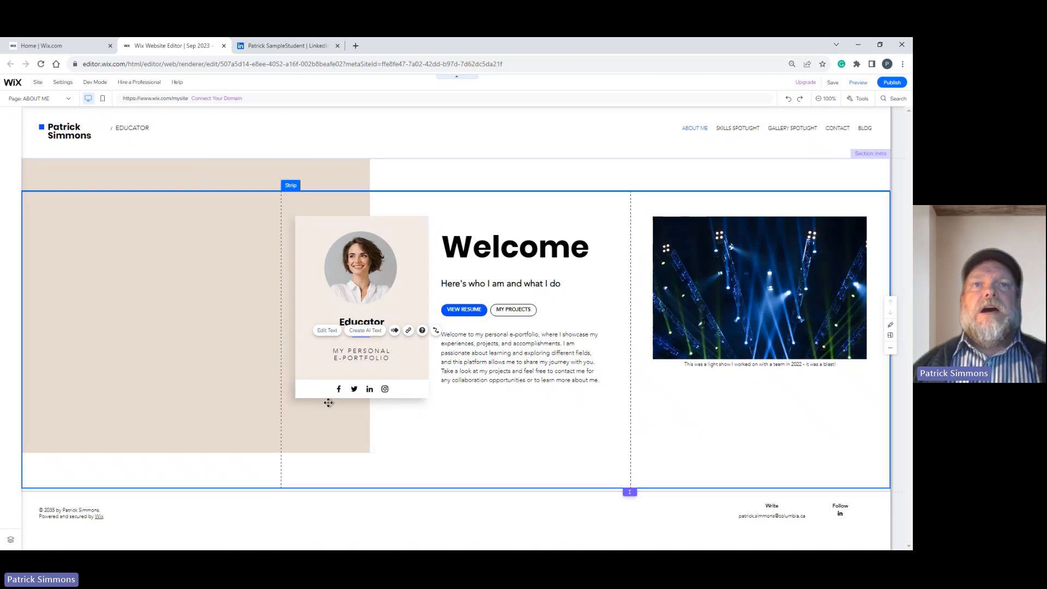
Replace "PERSONAL" with "PROFESSIONAL" in the profile card's subtitle.
left_click(363, 353)
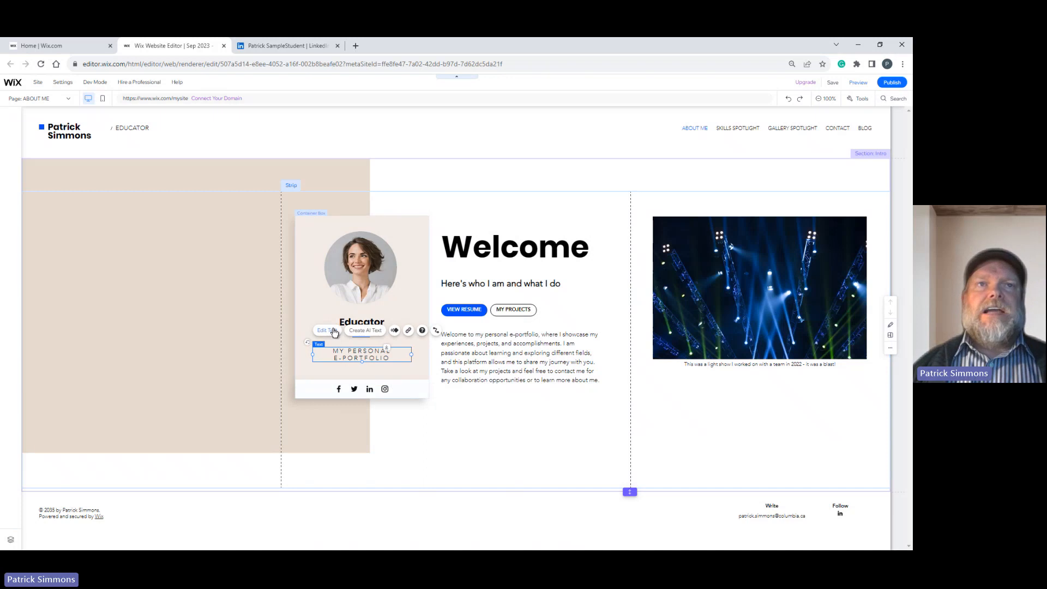
double_click(353, 347)
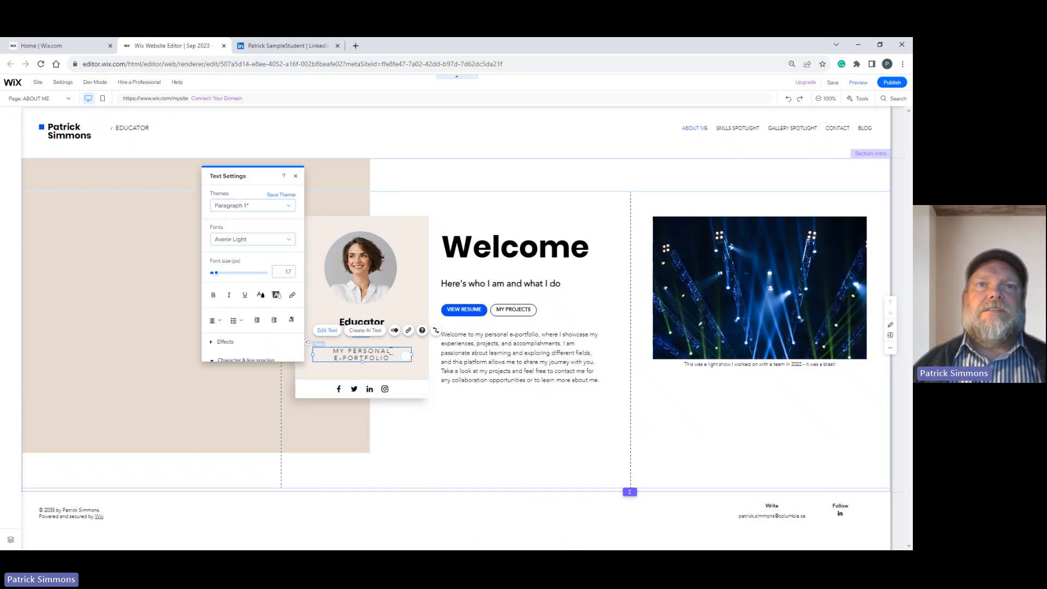
left_click_drag(348, 351, 431, 351)
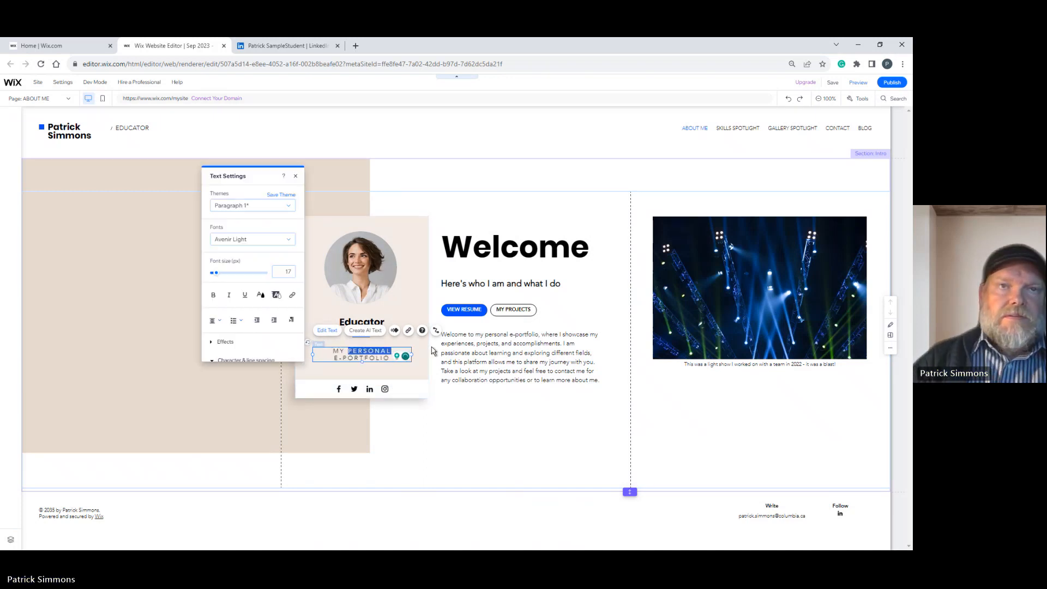
type("P")
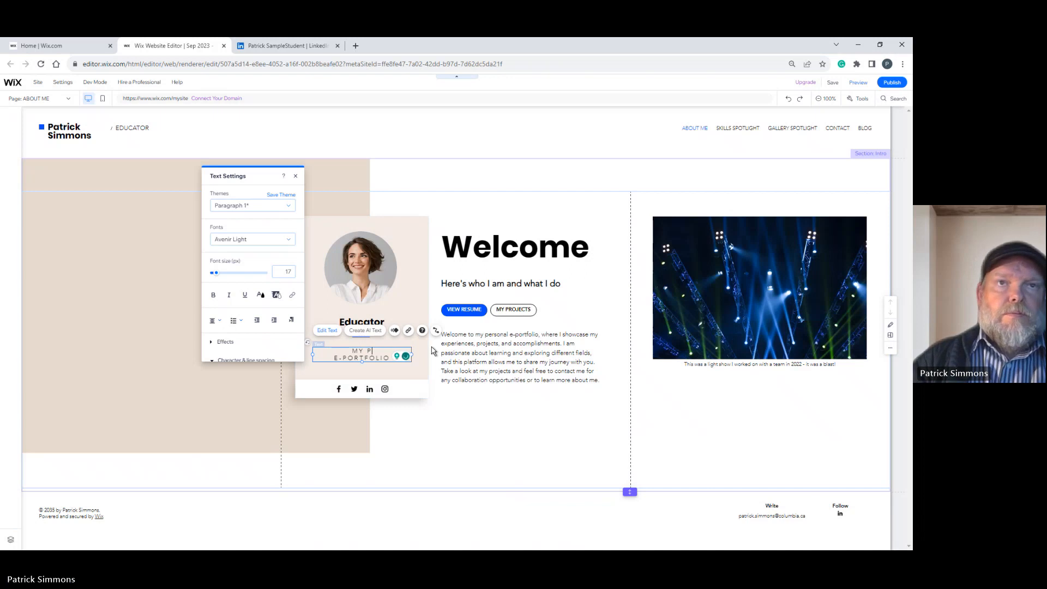
type("ROFESSIONAL")
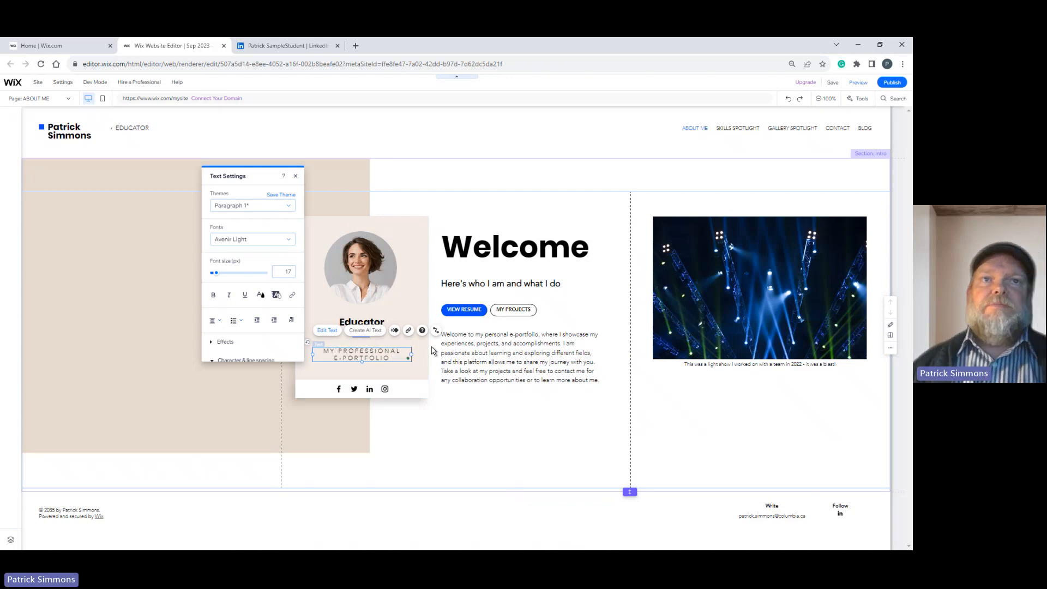
left_click(341, 427)
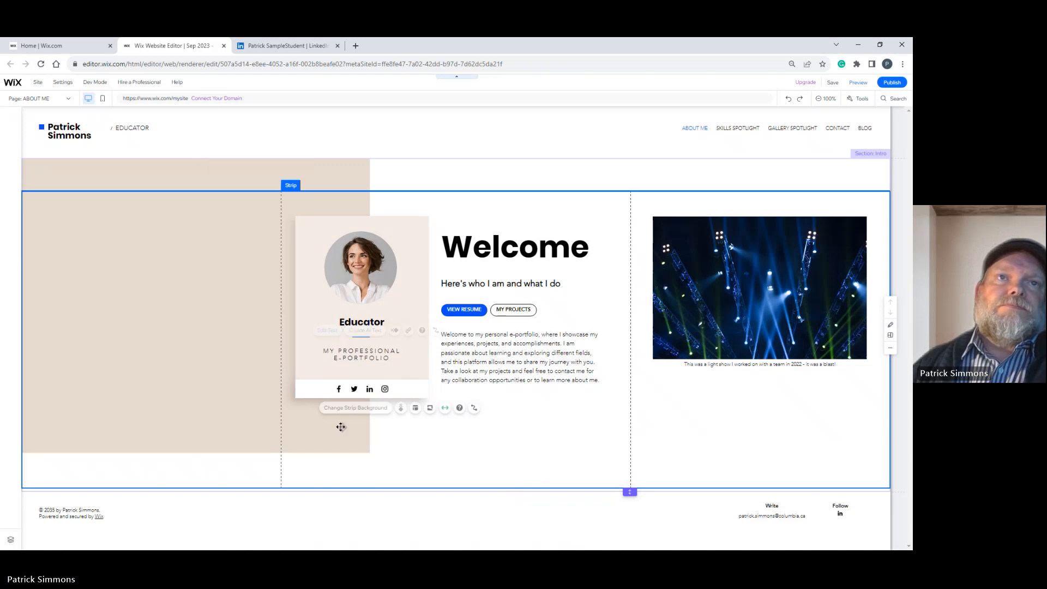
left_click(353, 360)
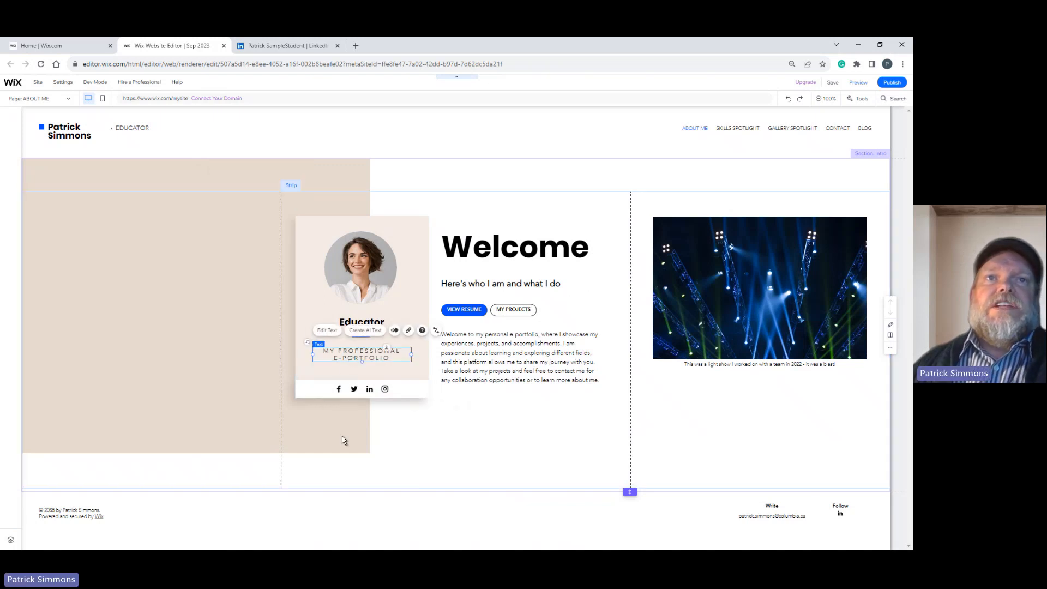
left_click(346, 456)
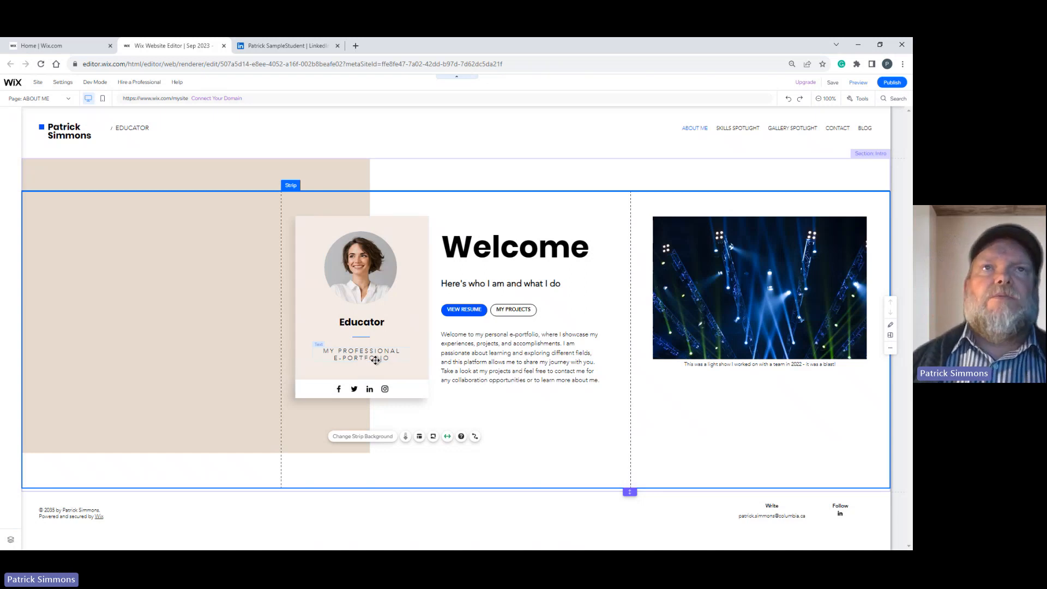
Start replacing the profile card's portrait with an image uploaded from the computer.
left_click(360, 274)
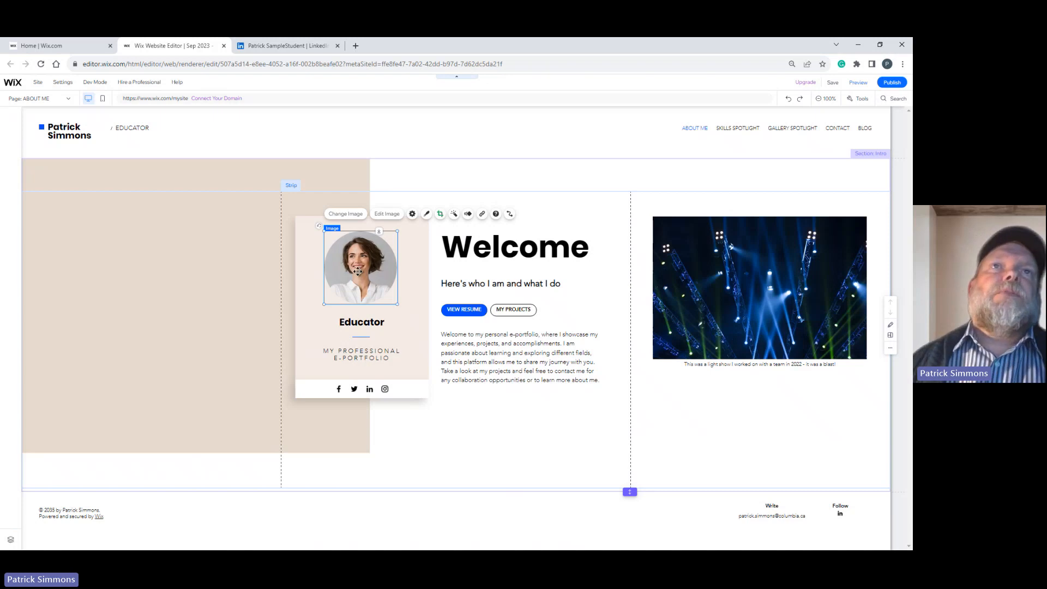
left_click(354, 215)
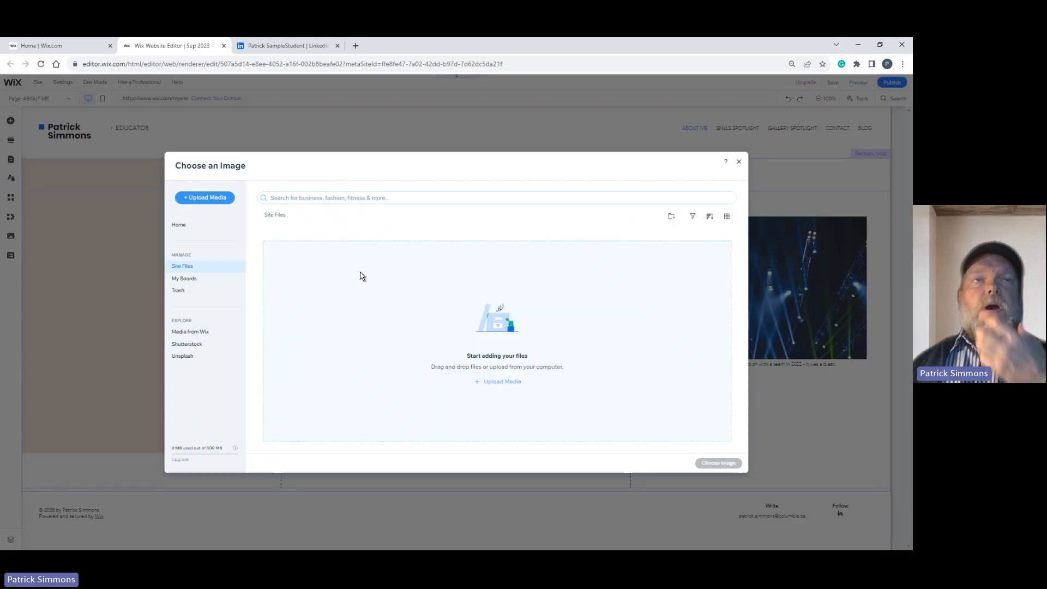
left_click(479, 385)
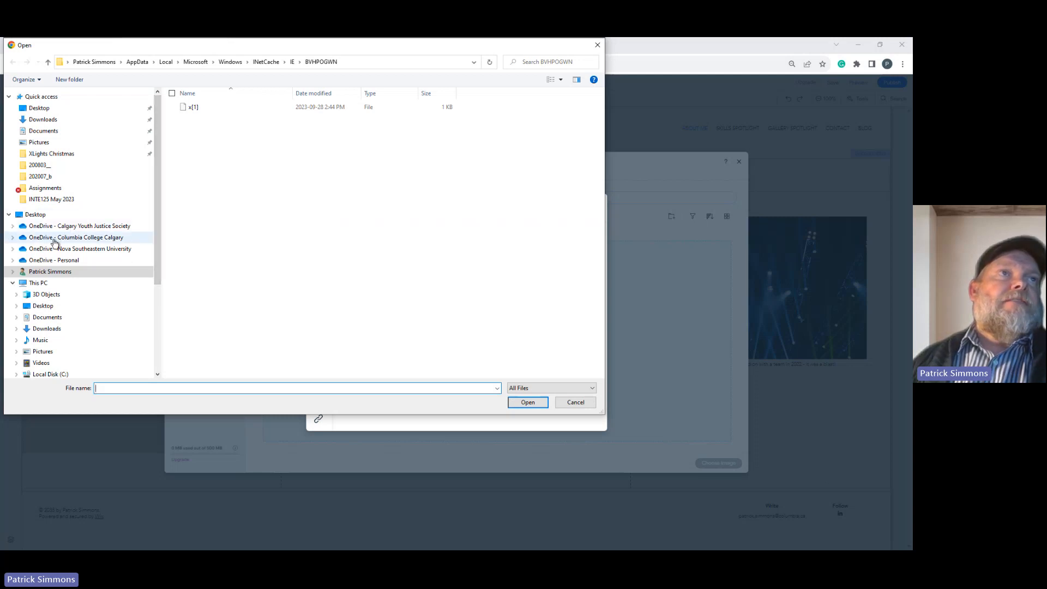
Try to upload the site owner's portrait JPG from the WIX folder inside INTE125 - Sep2022 on the Columbia College Calgary OneDrive.
left_click(13, 237)
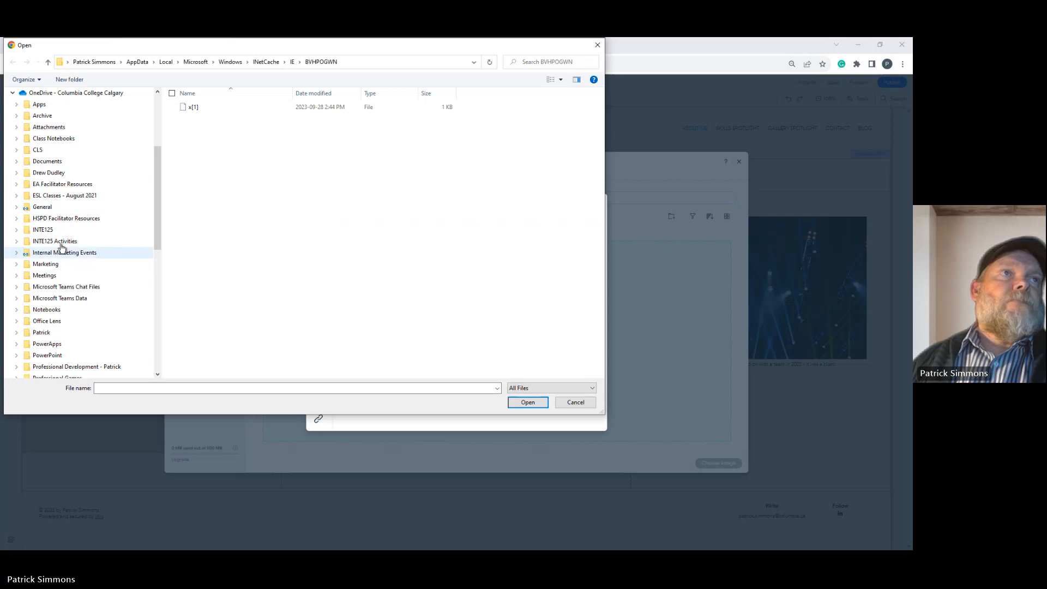
left_click(41, 231)
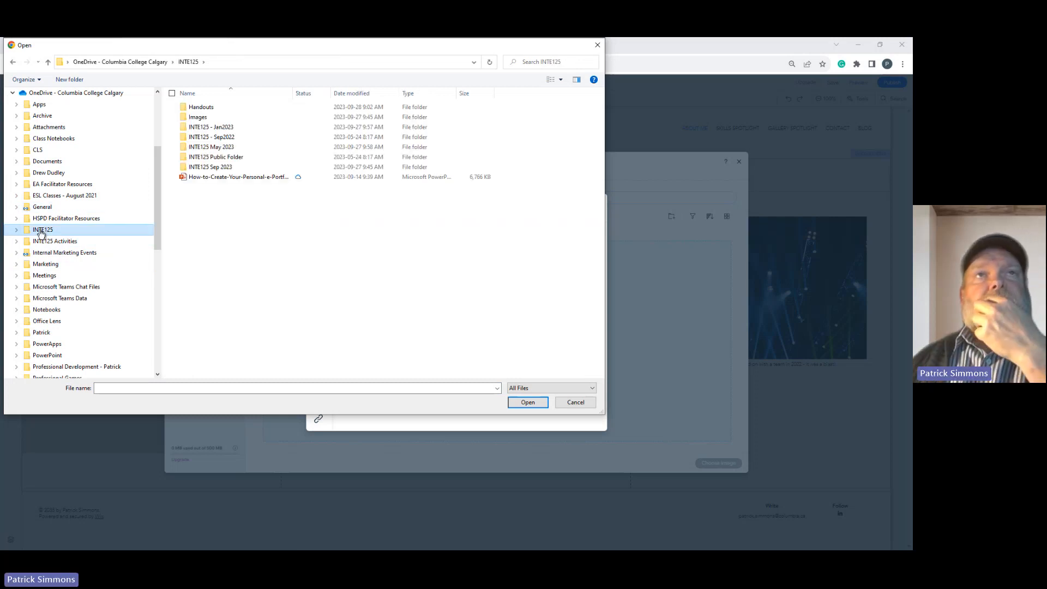
left_click(16, 229)
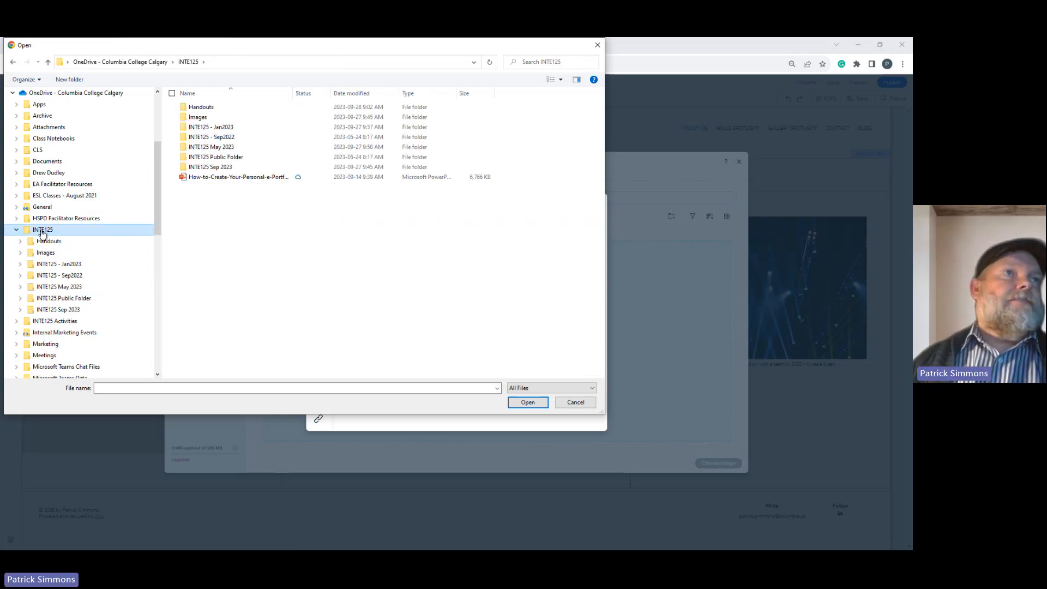
left_click(61, 309)
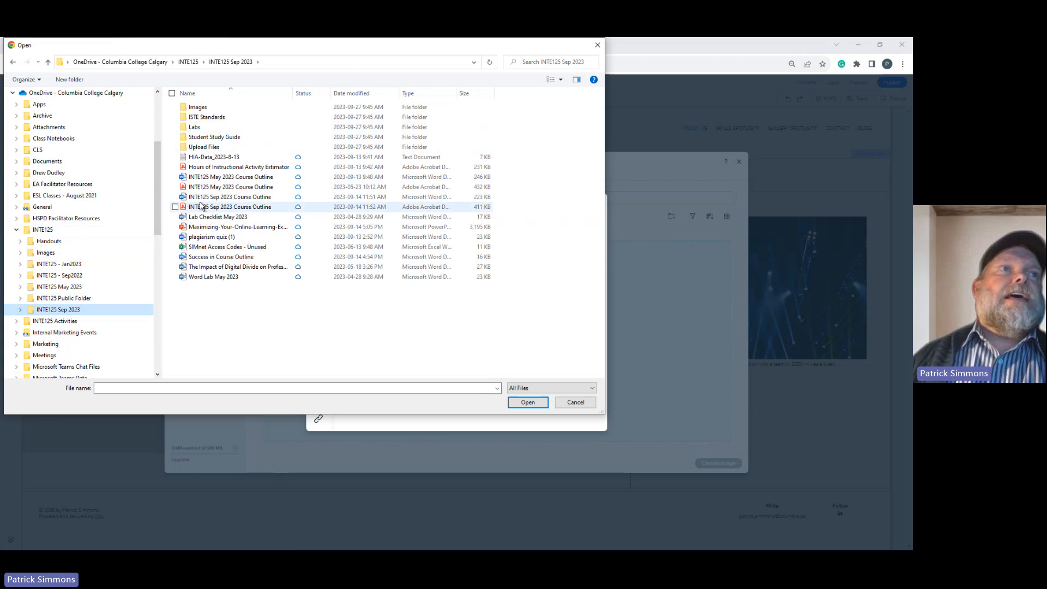
left_click(49, 287)
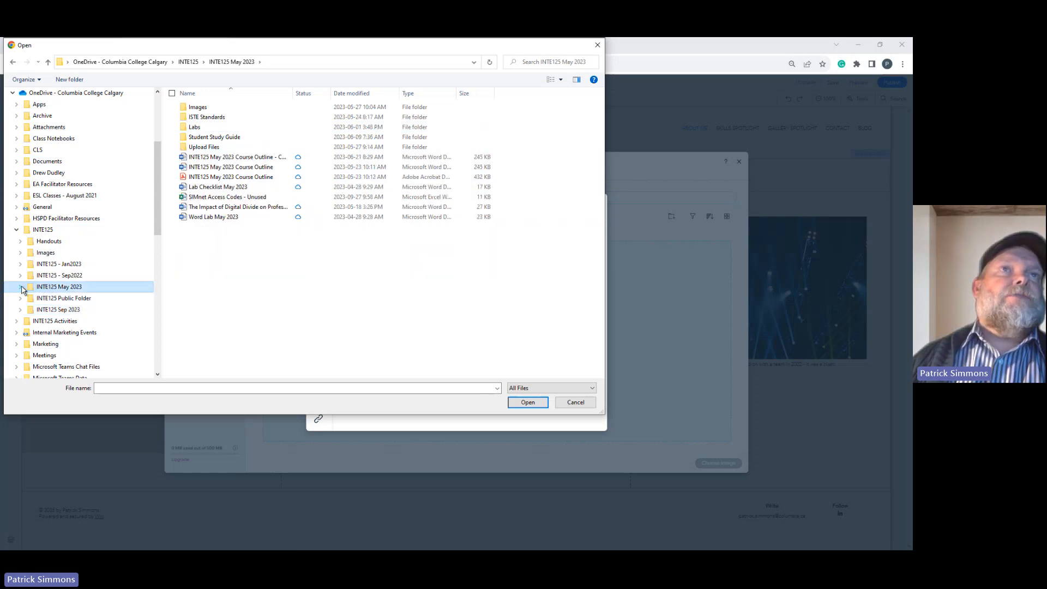
left_click(37, 277)
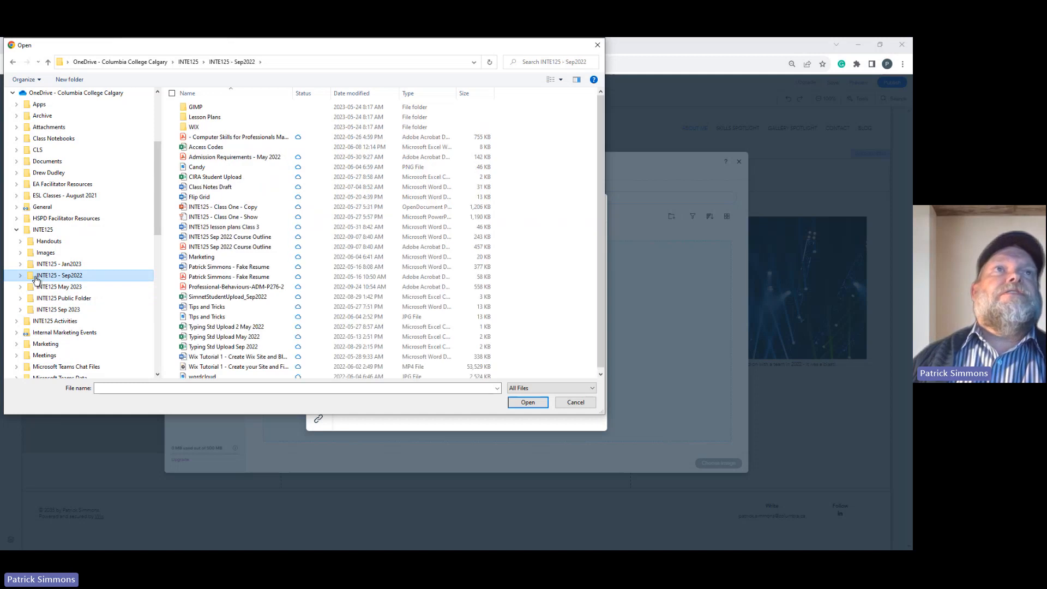
double_click(198, 129)
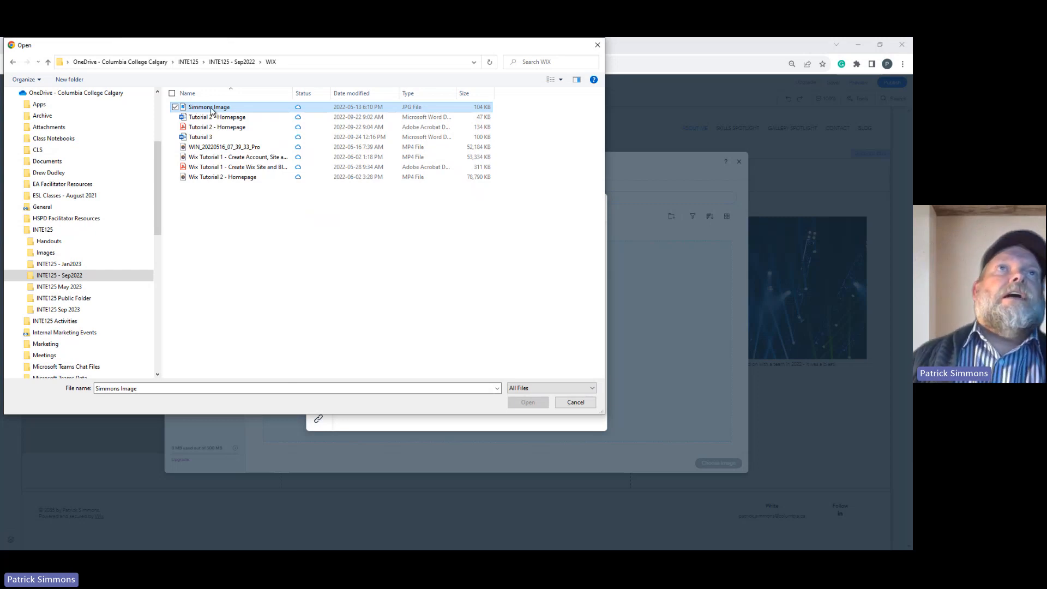
left_click_drag(278, 46, 304, 109)
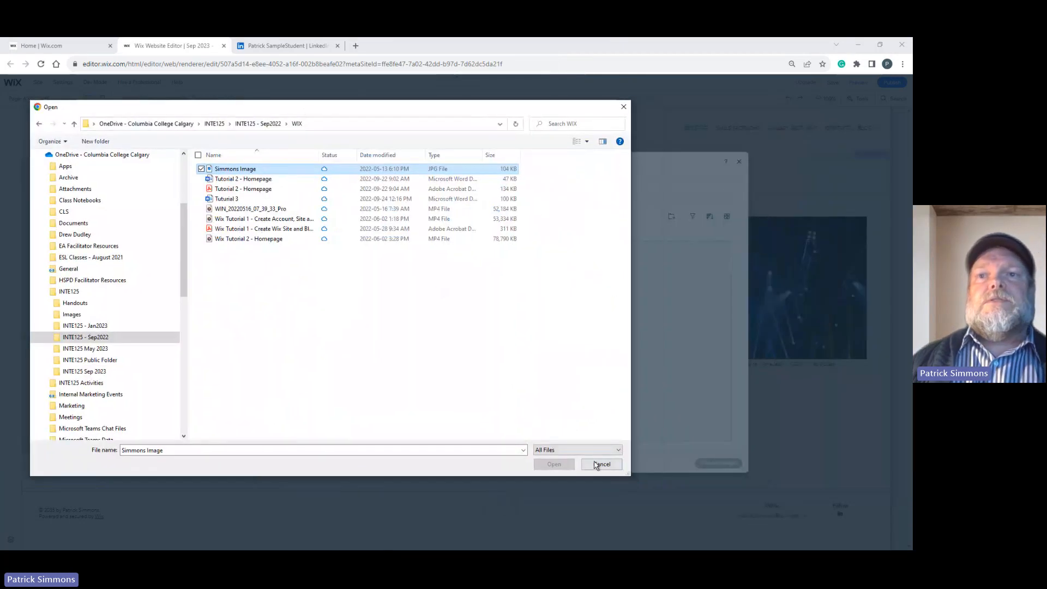
left_click(558, 460)
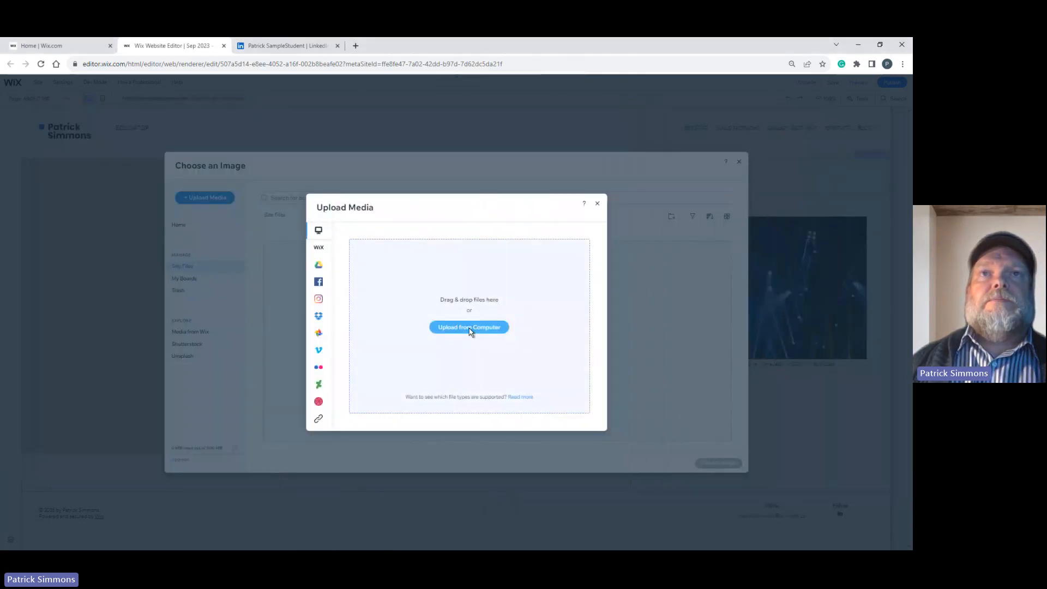
Try to upload the site owner's portrait JPG from the WIX folder inside INTE125 - Jan2023.
left_click(466, 330)
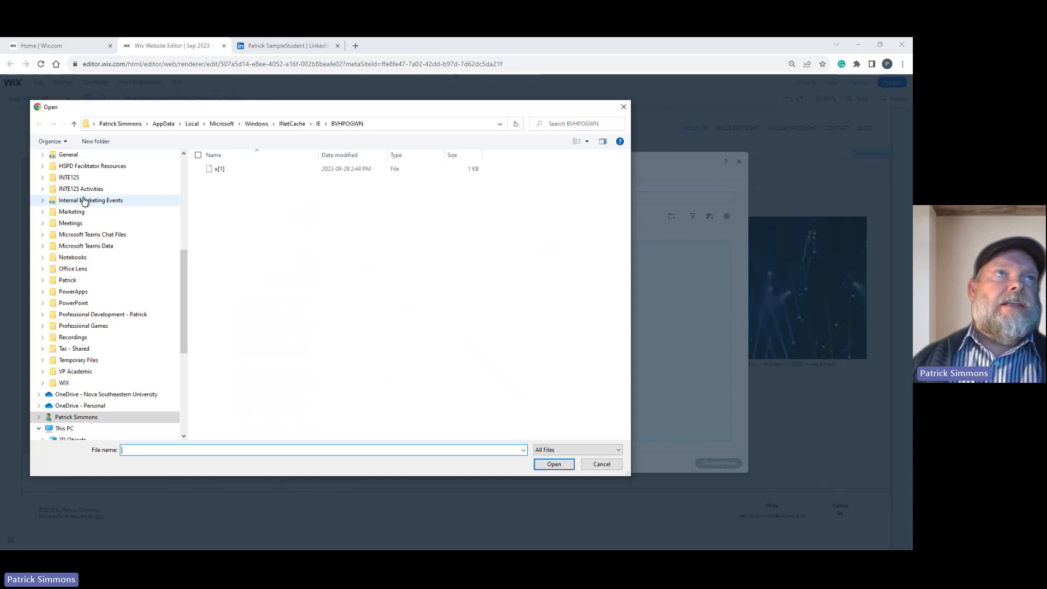
left_click(69, 180)
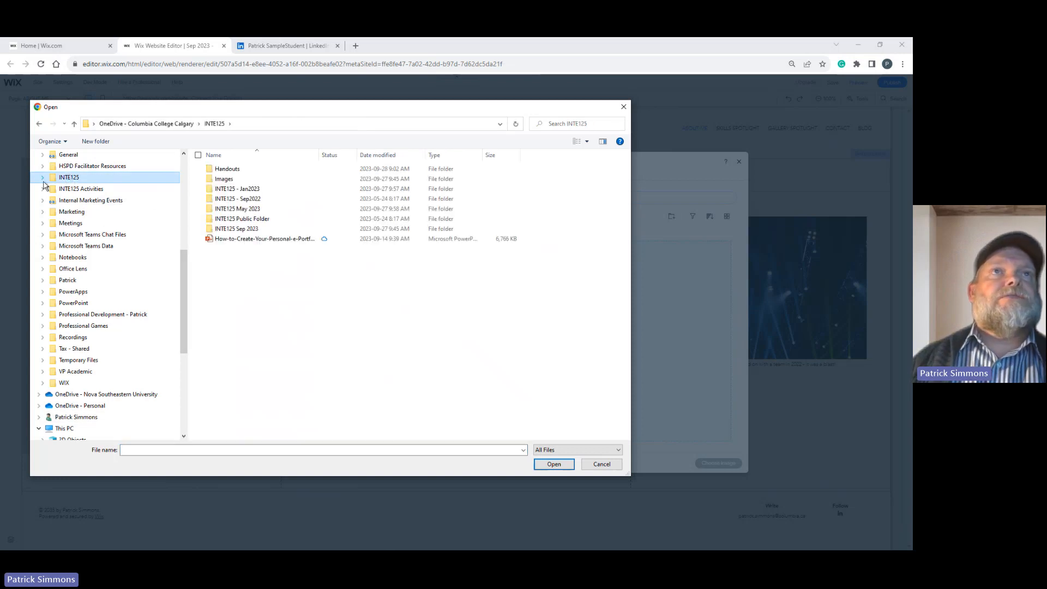
left_click(235, 200)
left_click(235, 190)
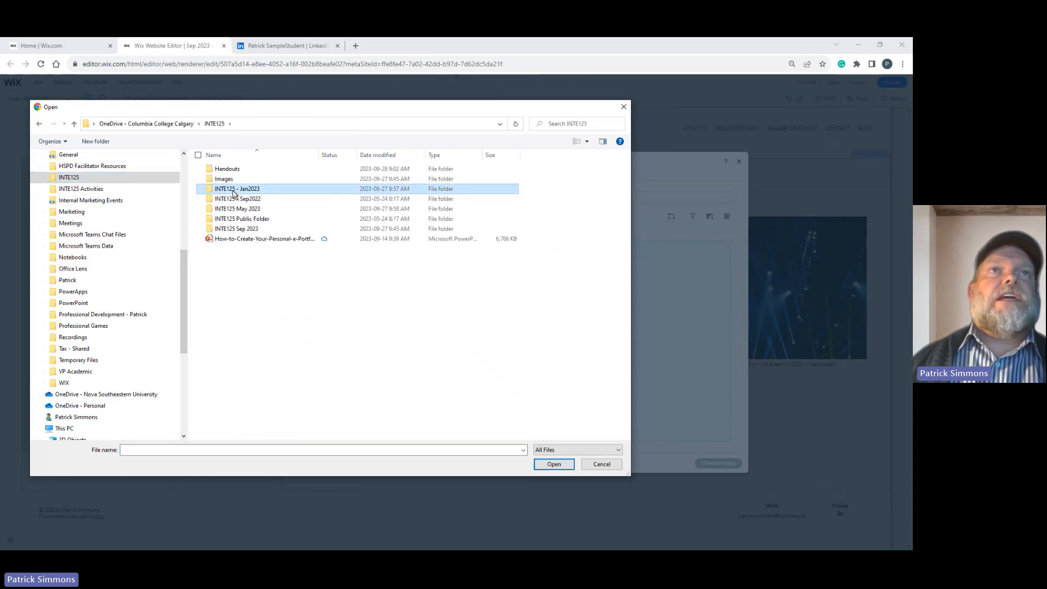
double_click(234, 190)
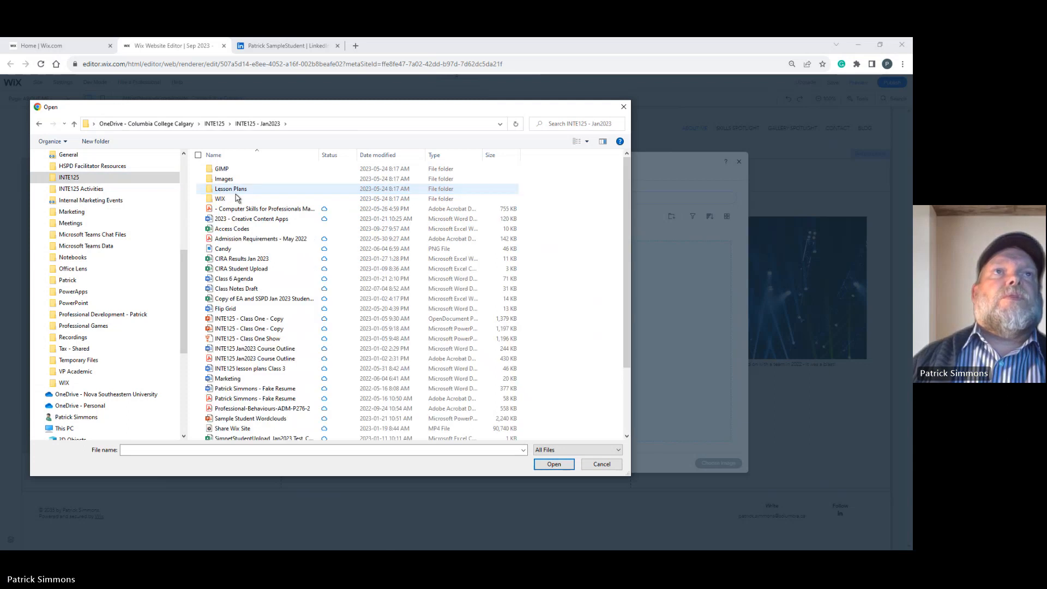
left_click(227, 200)
double_click(227, 200)
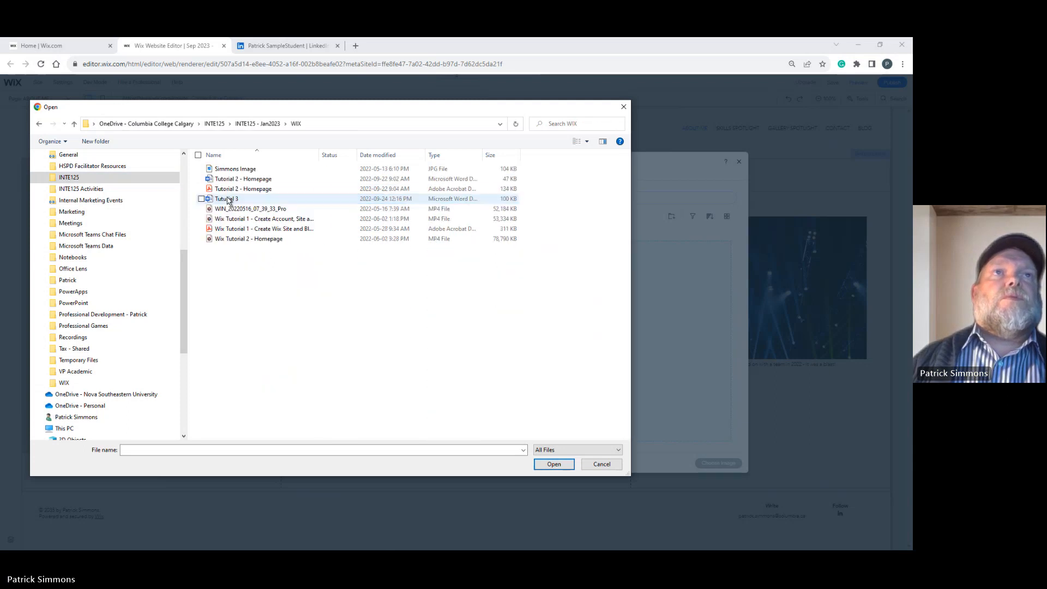
left_click(238, 171)
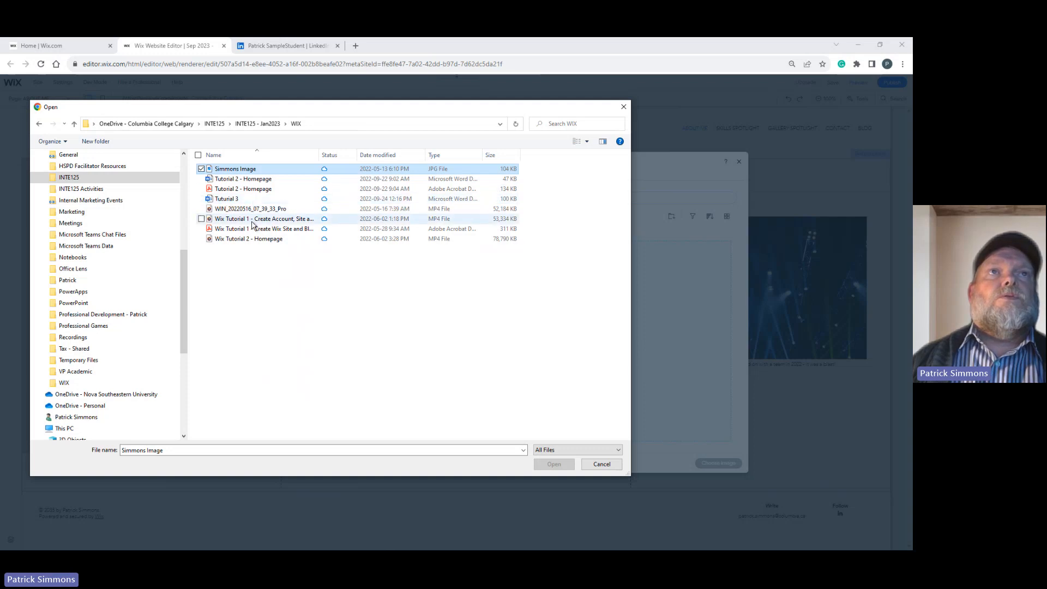
left_click(602, 464)
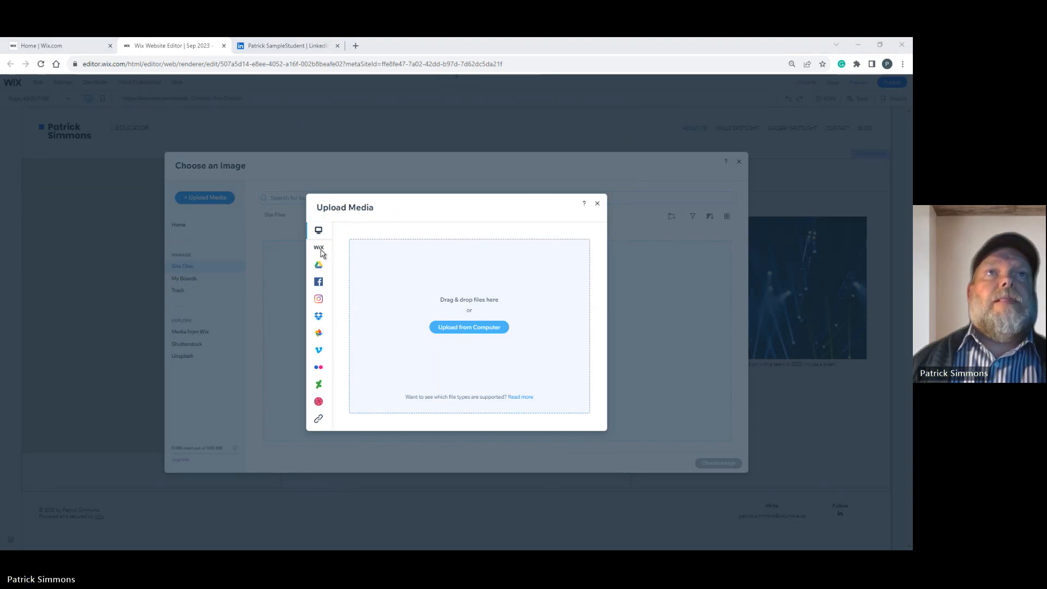
Look for a portrait in the Saved Pictures and Fall 2023 phone pictures folders within Pictures.
left_click(473, 323)
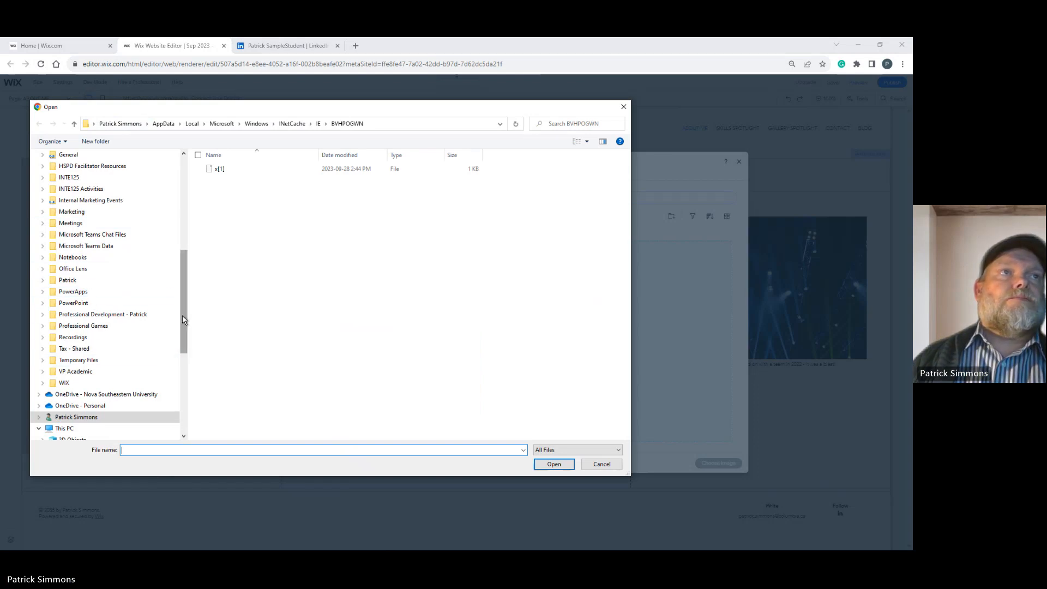
left_click_drag(183, 320, 199, 223)
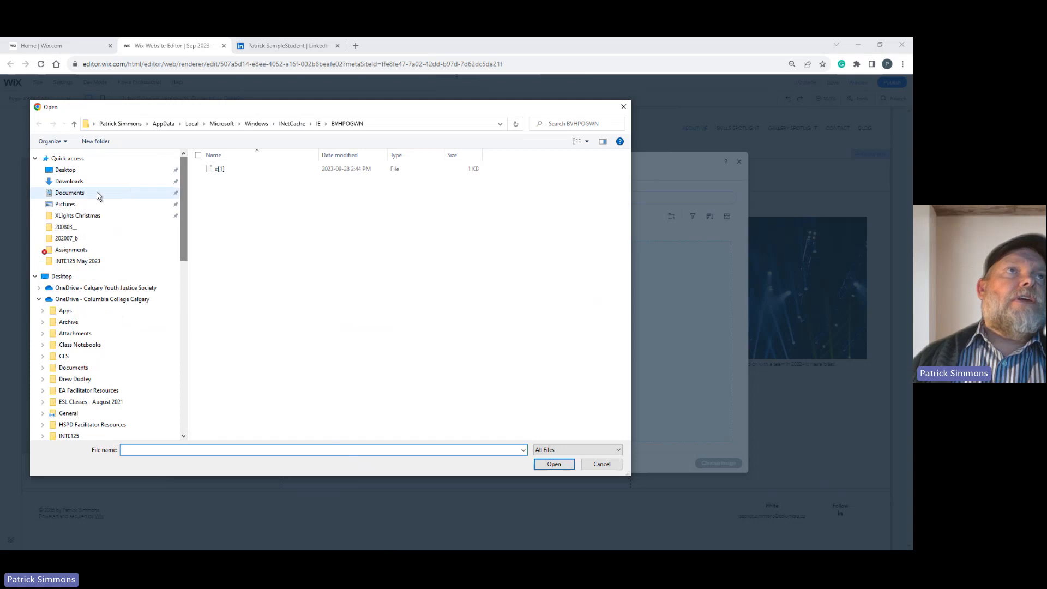
left_click(82, 204)
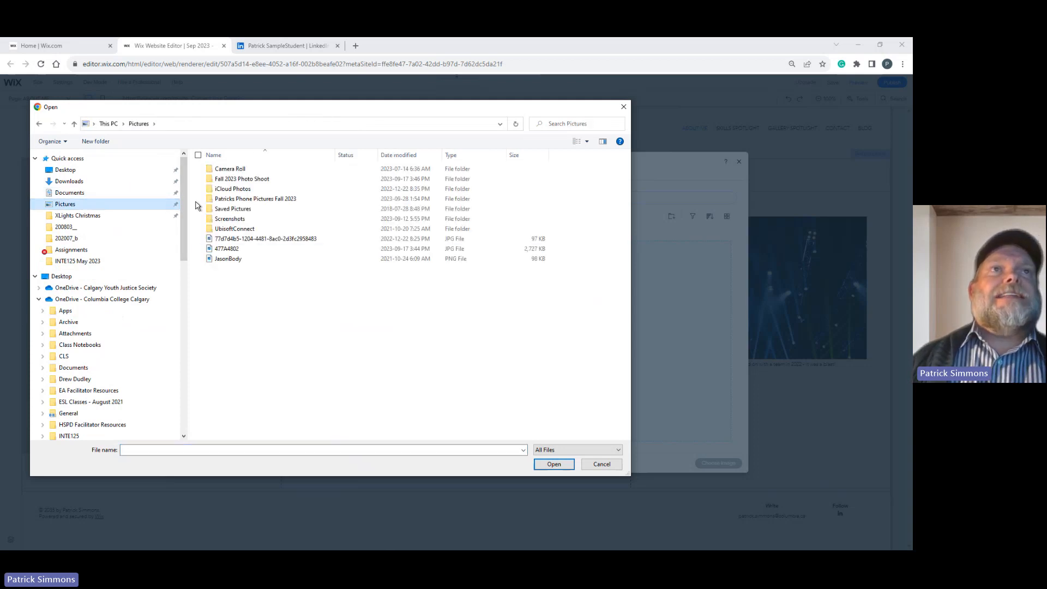
left_click(246, 211)
double_click(246, 211)
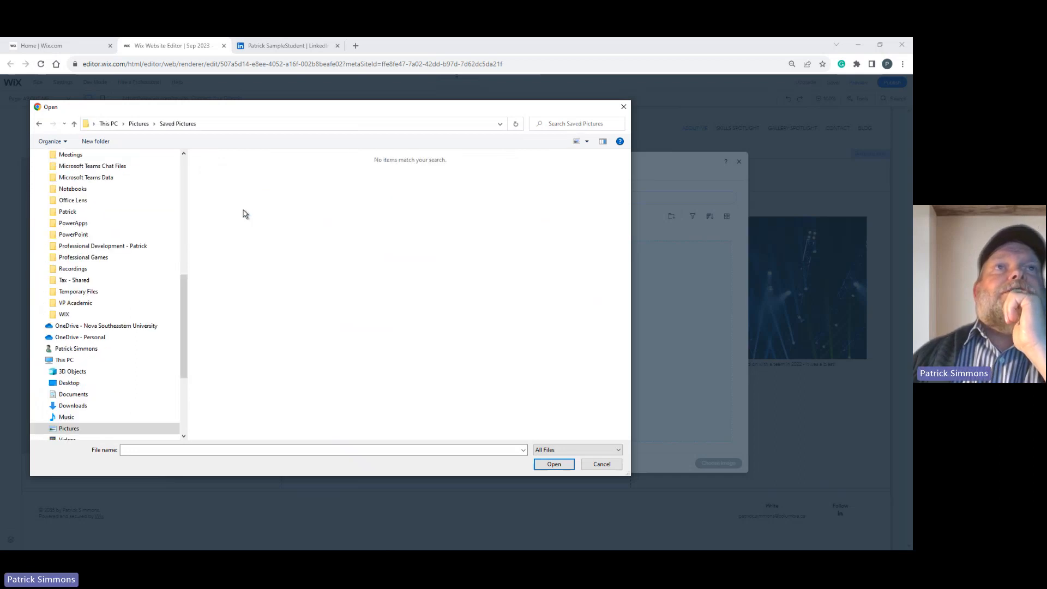
left_click(38, 125)
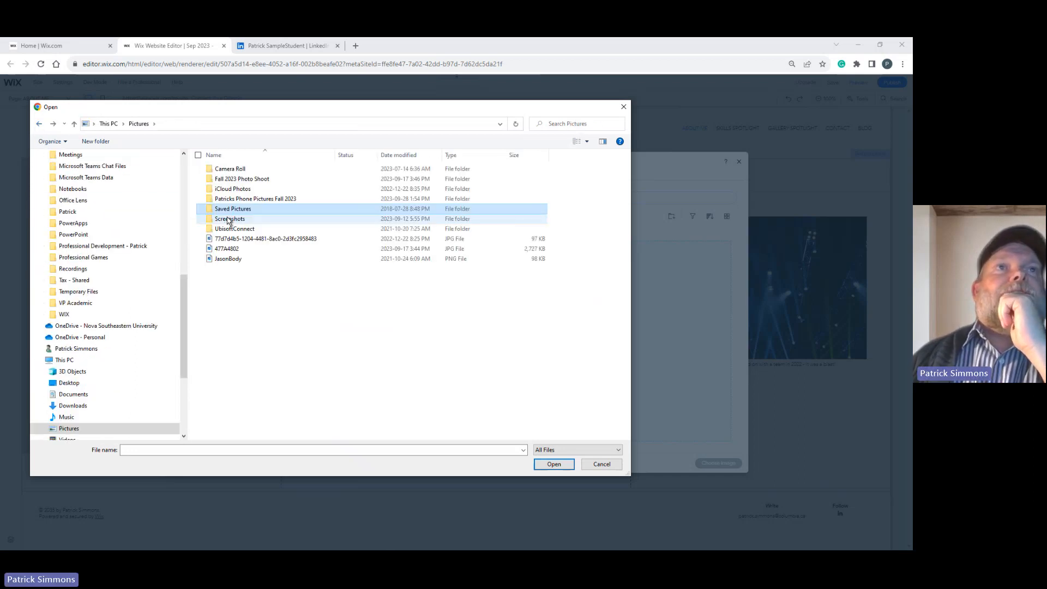
left_click(229, 202)
key("Return")
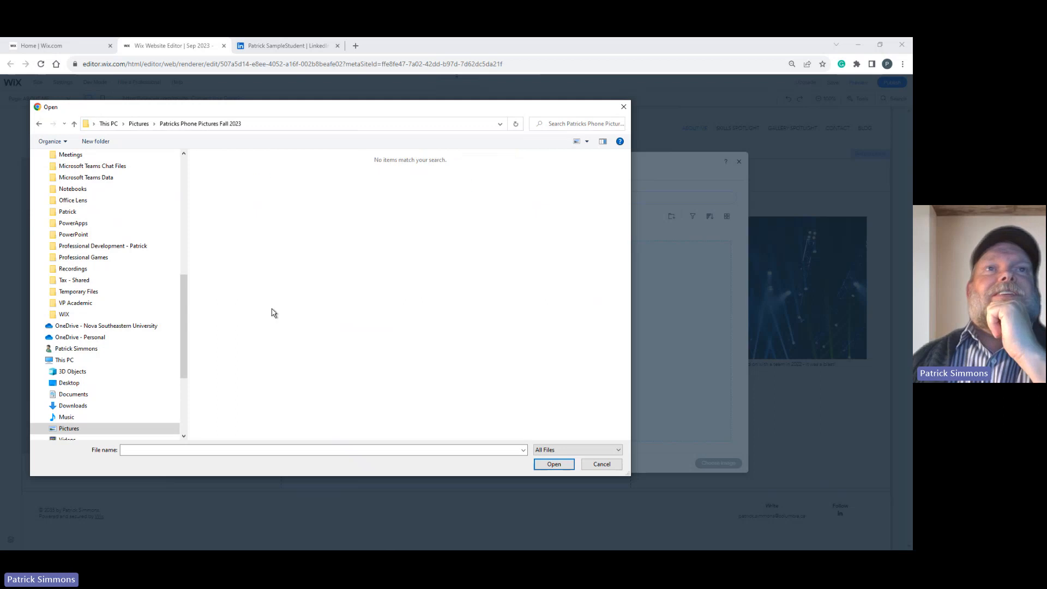
left_click(75, 126)
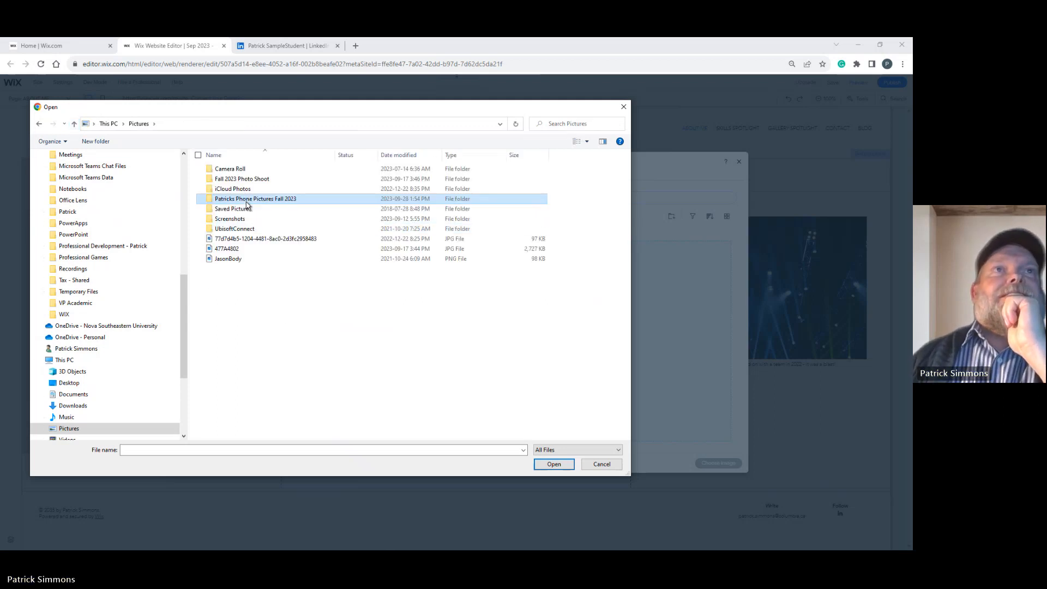
Upload 477A5087 from the highlights folder of Fall 2023 Photo Shoot and use it as the profile card's portrait.
left_click(248, 180)
double_click(248, 180)
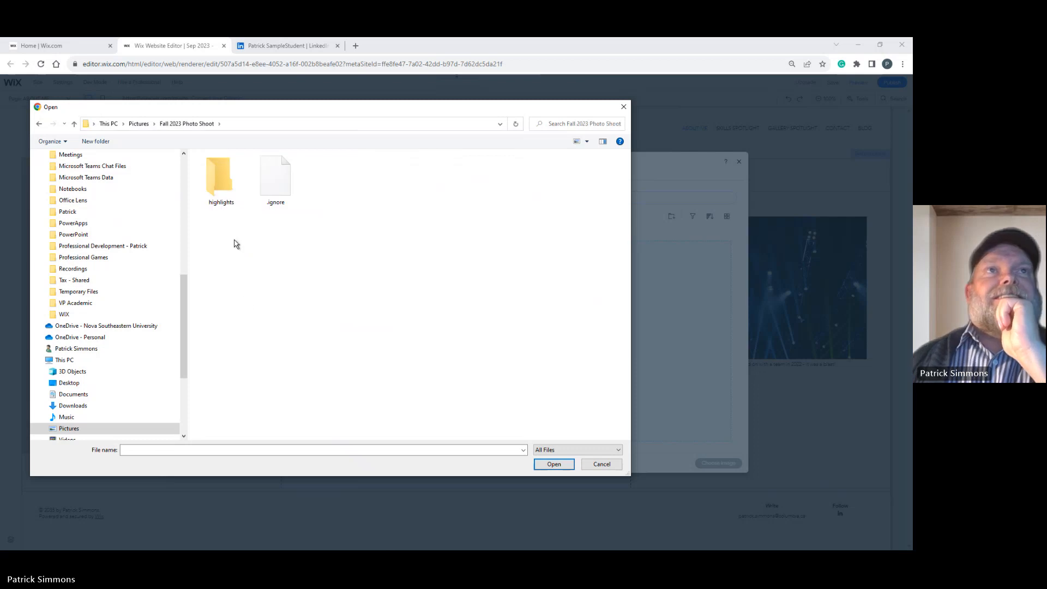
left_click(221, 189)
double_click(221, 190)
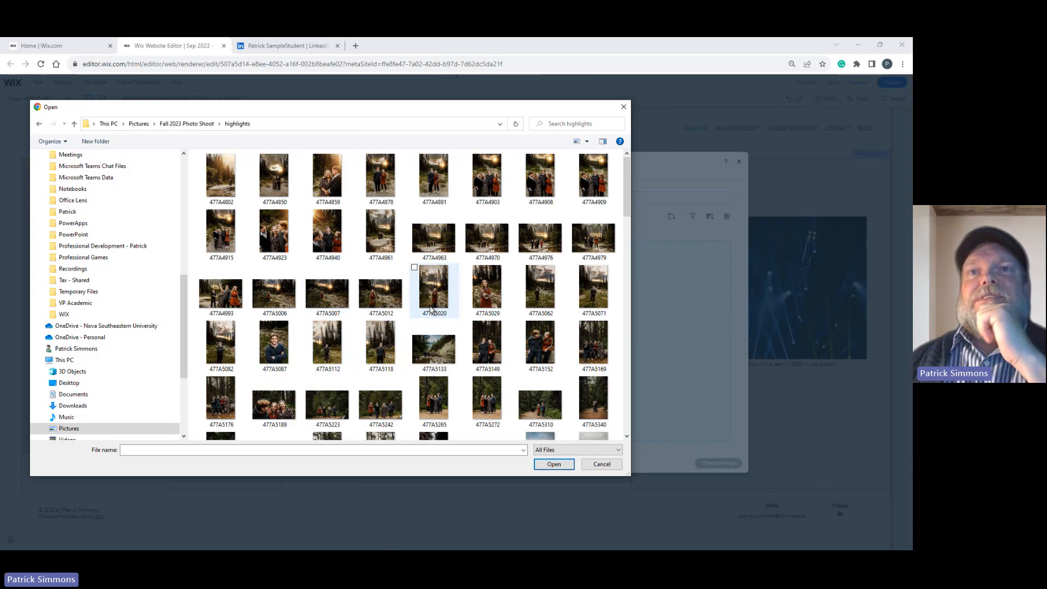
left_click(274, 345)
left_click(554, 464)
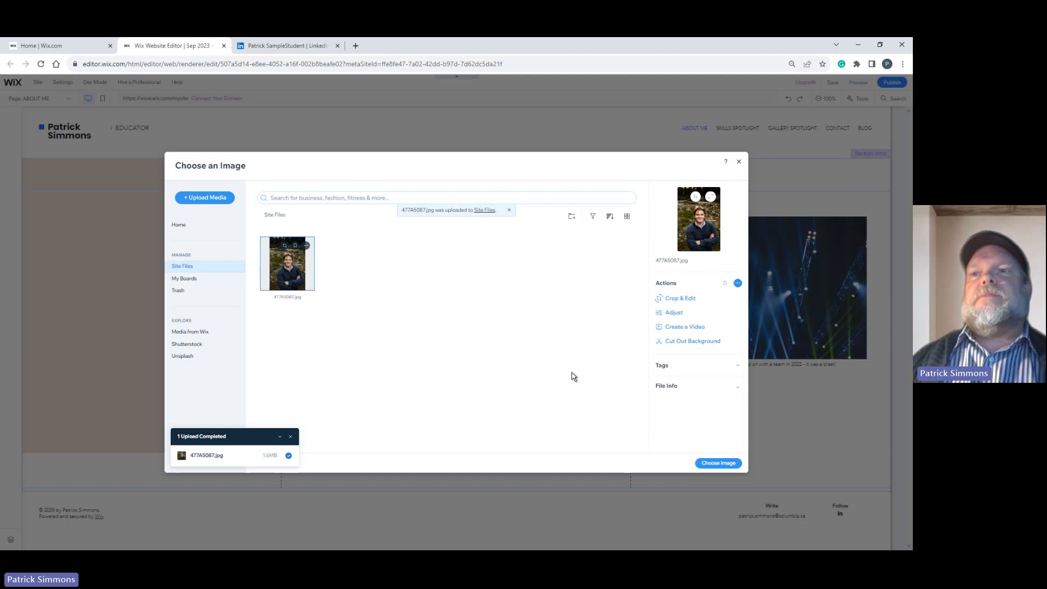
left_click(718, 464)
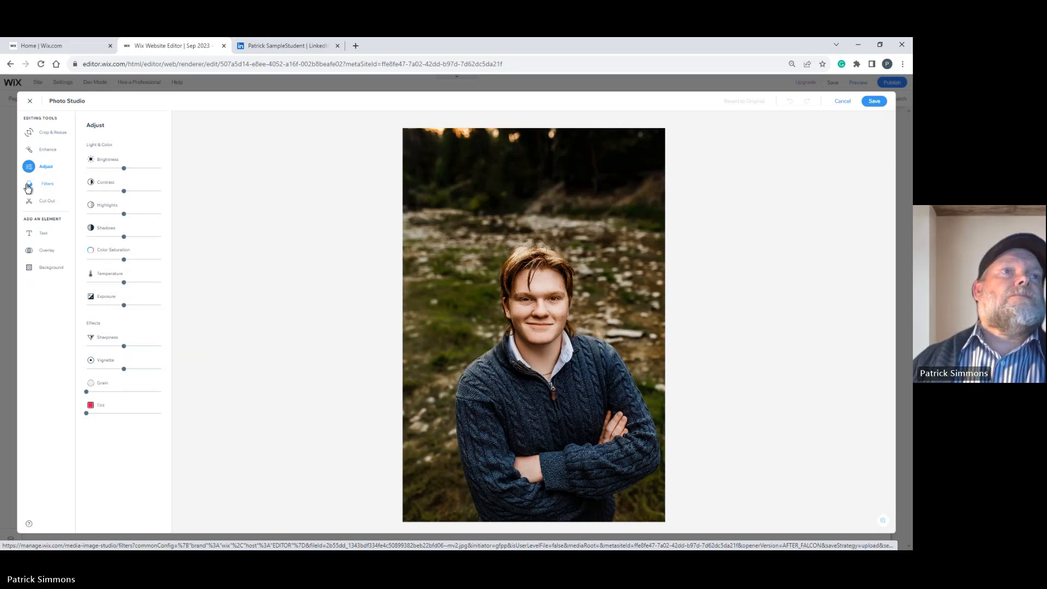
Remove the portrait's background with Auto Cut Out in Photo Studio.
left_click(46, 152)
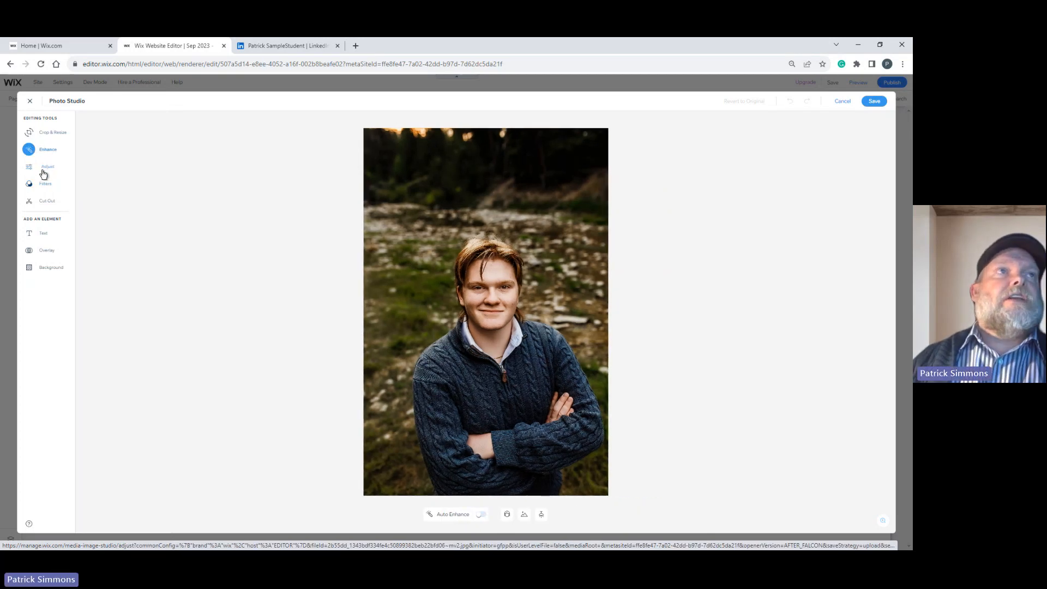
left_click(45, 205)
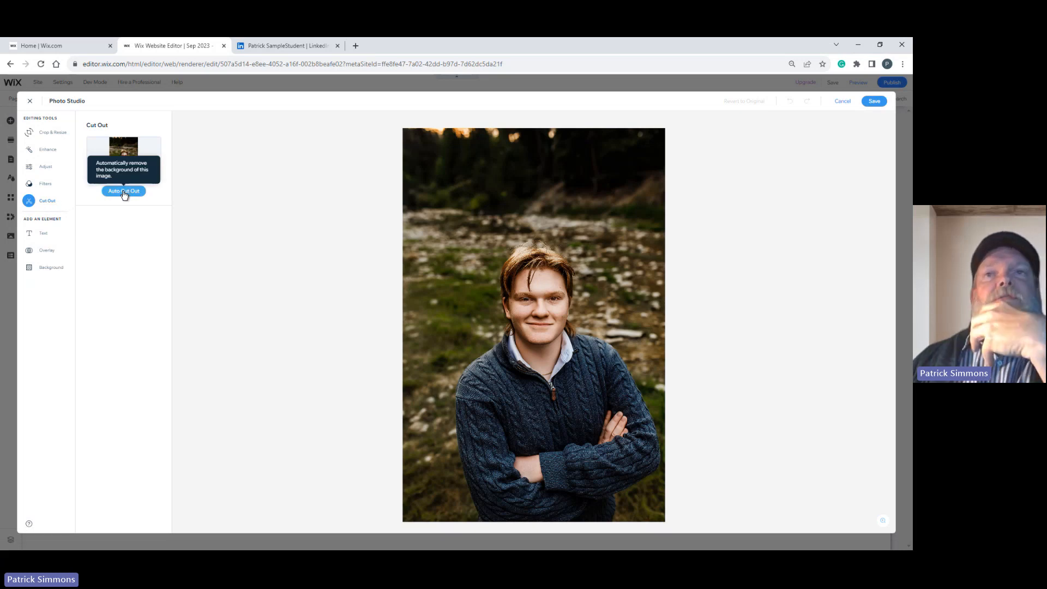
left_click(123, 192)
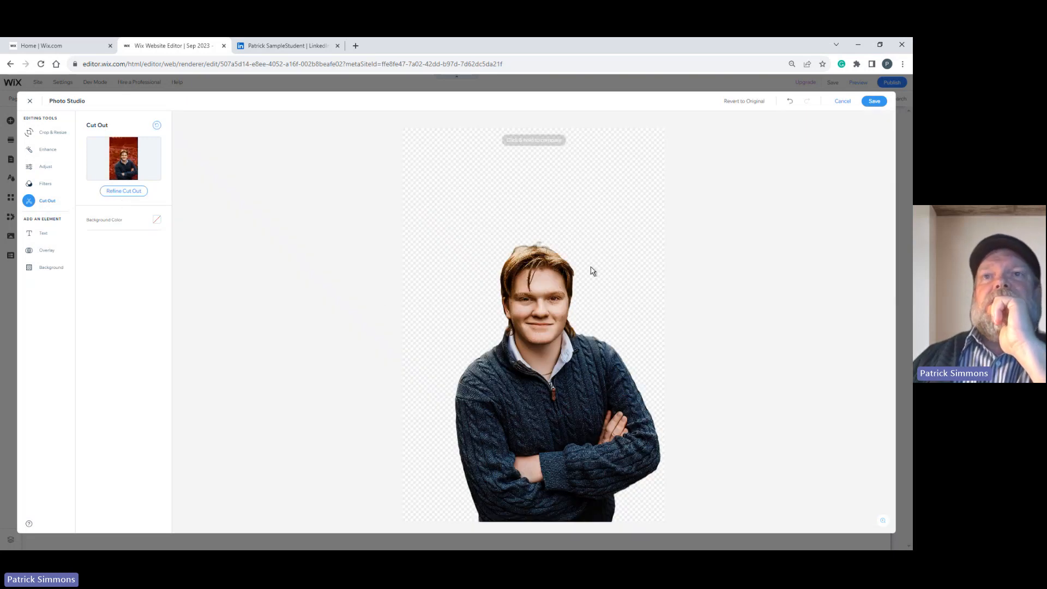
Try solid grey, blue and green backgrounds, plus the office and foliage images, behind the cut-out portrait.
left_click(156, 223)
left_click(130, 263)
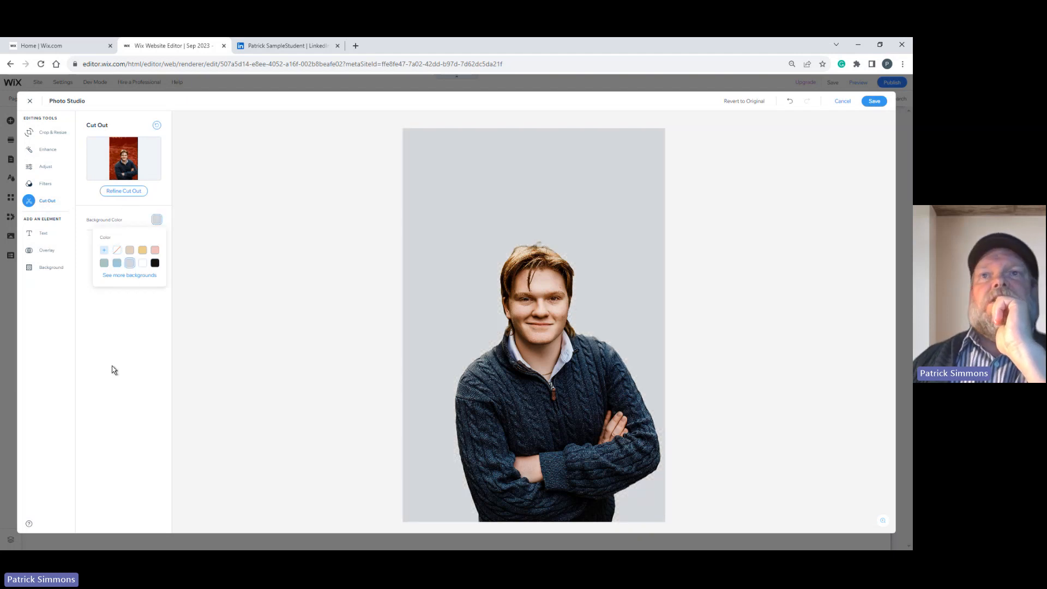
left_click(116, 264)
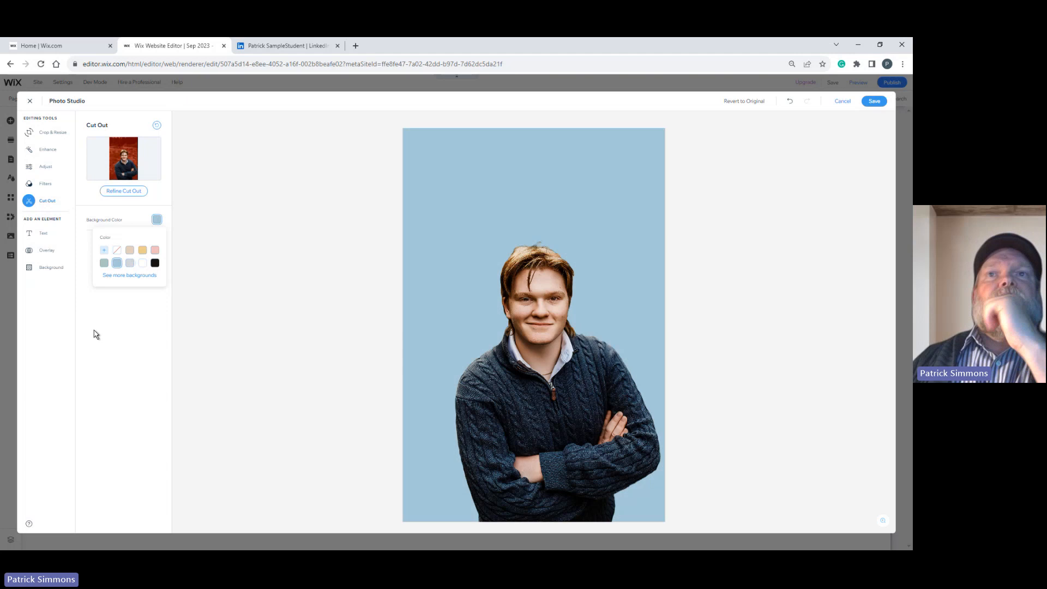
left_click(104, 264)
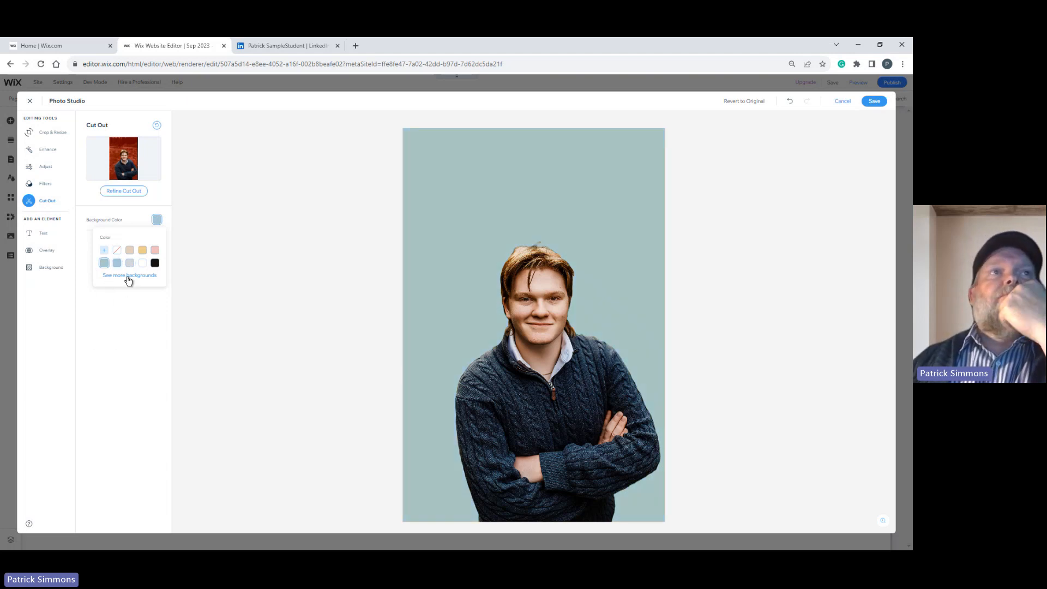
left_click(128, 277)
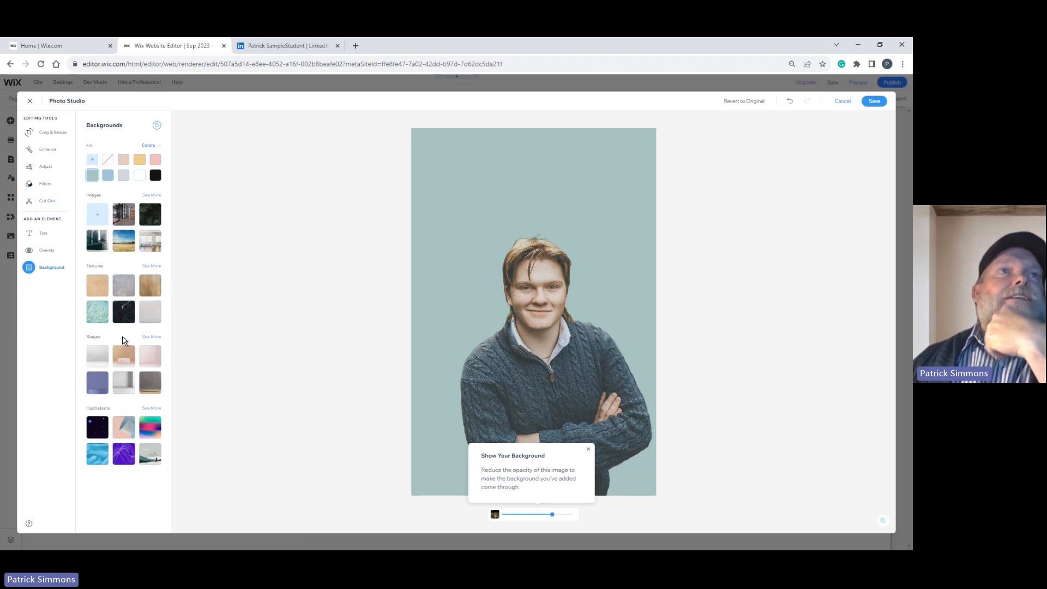
left_click(125, 217)
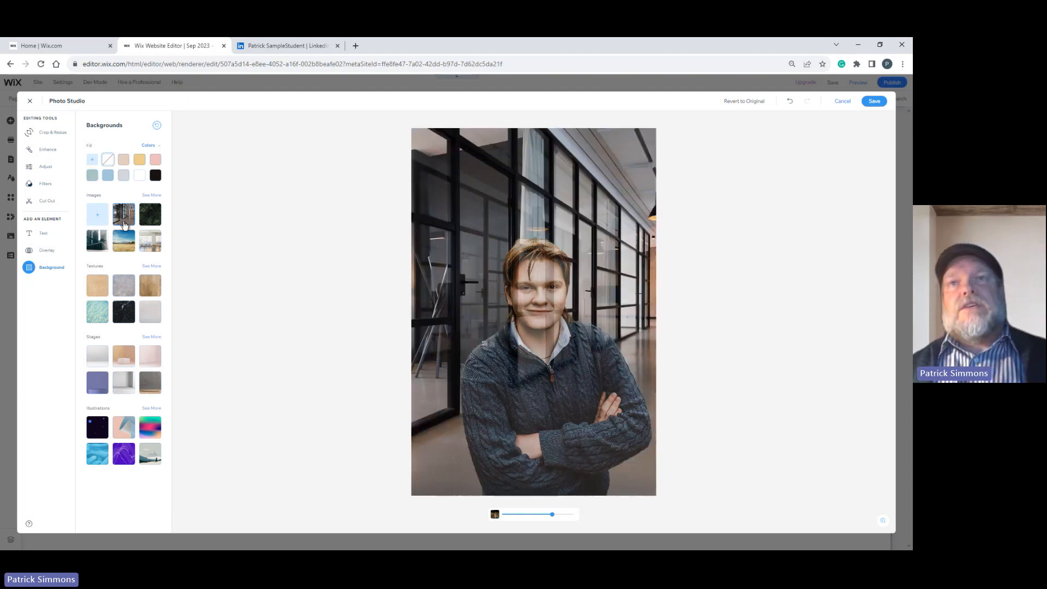
left_click(152, 219)
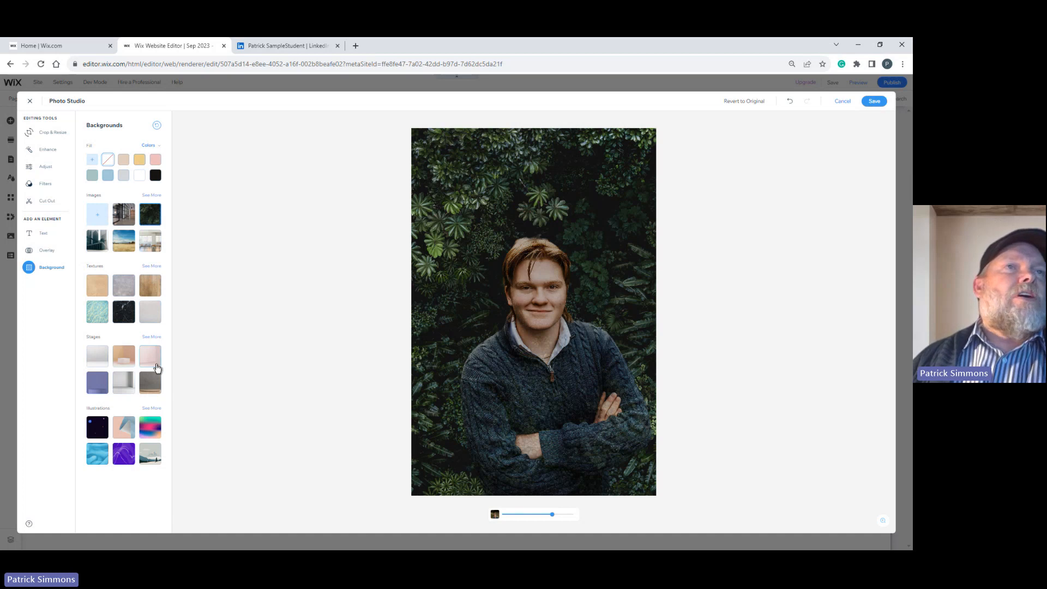
Give the cut-out portrait a light blue background with the portrait at full opacity, and save the edited photo.
left_click(106, 175)
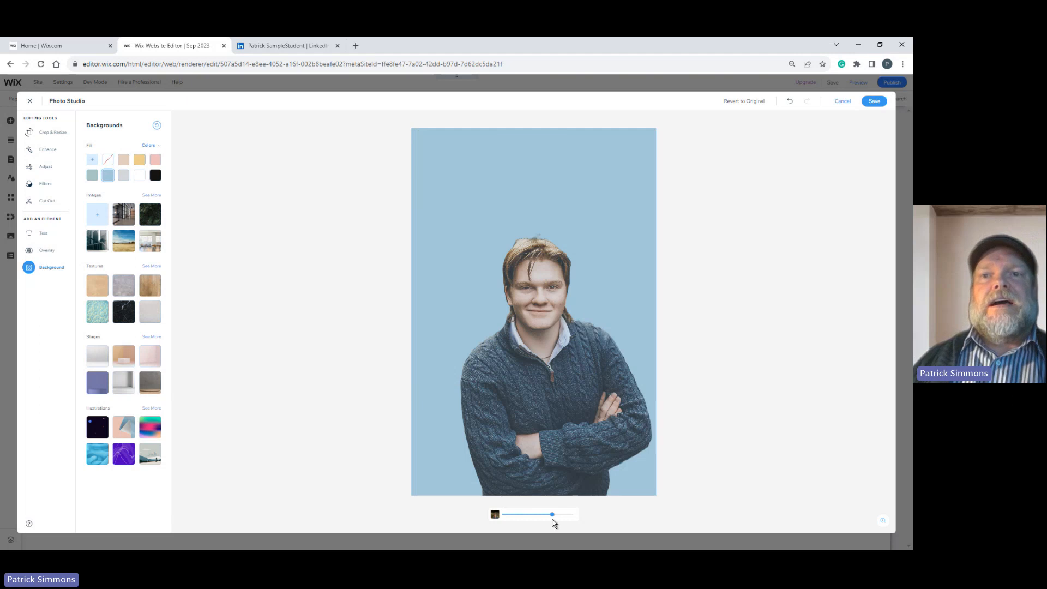
mouse_move(553, 519)
left_mouse_down()
mouse_move(531, 519)
mouse_move(573, 514)
left_mouse_up()
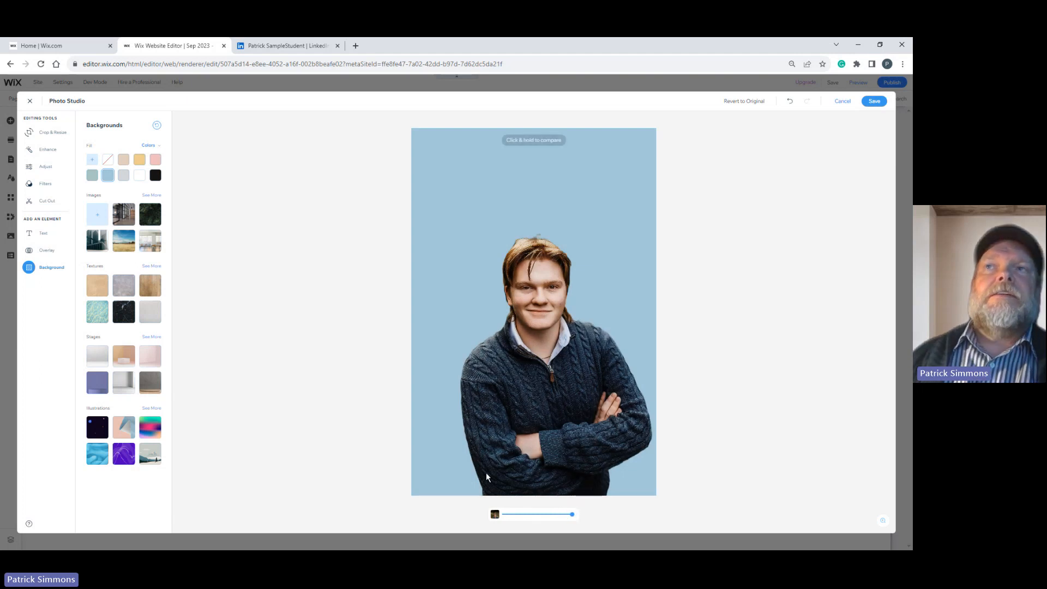
left_click(875, 103)
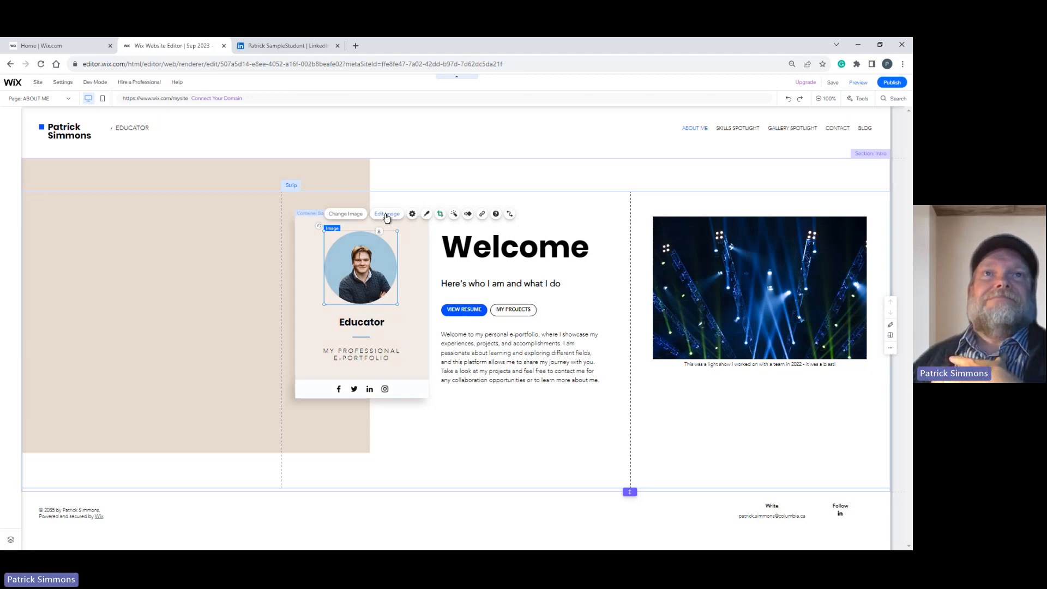
Undo the background edit on the profile card's portrait.
key("ctrl+z")
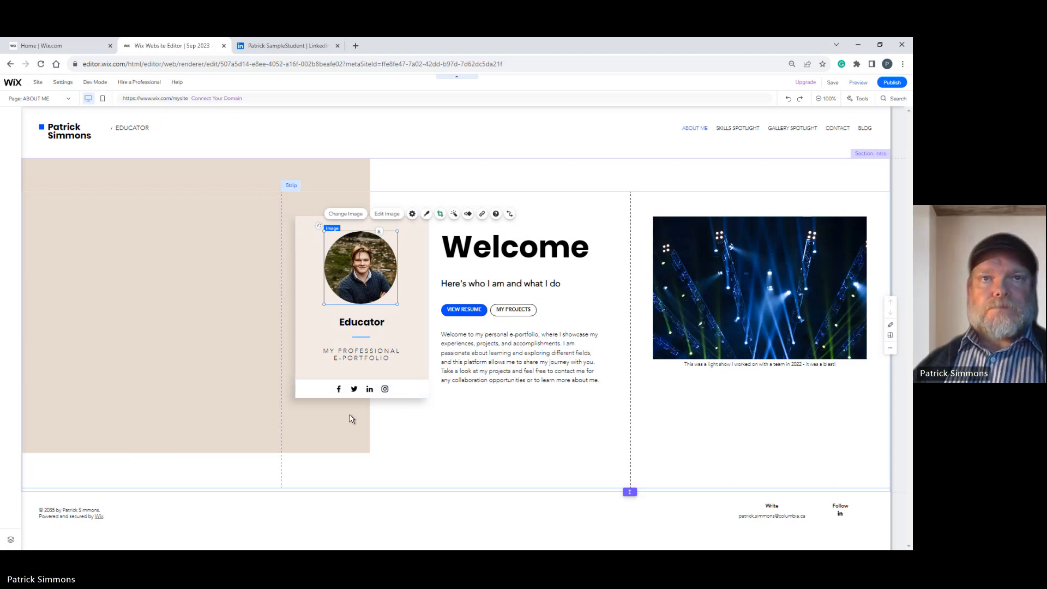
Remove the Facebook, Twitter and Instagram icons from the profile card's social bar, keeping only LinkedIn.
left_click(360, 389)
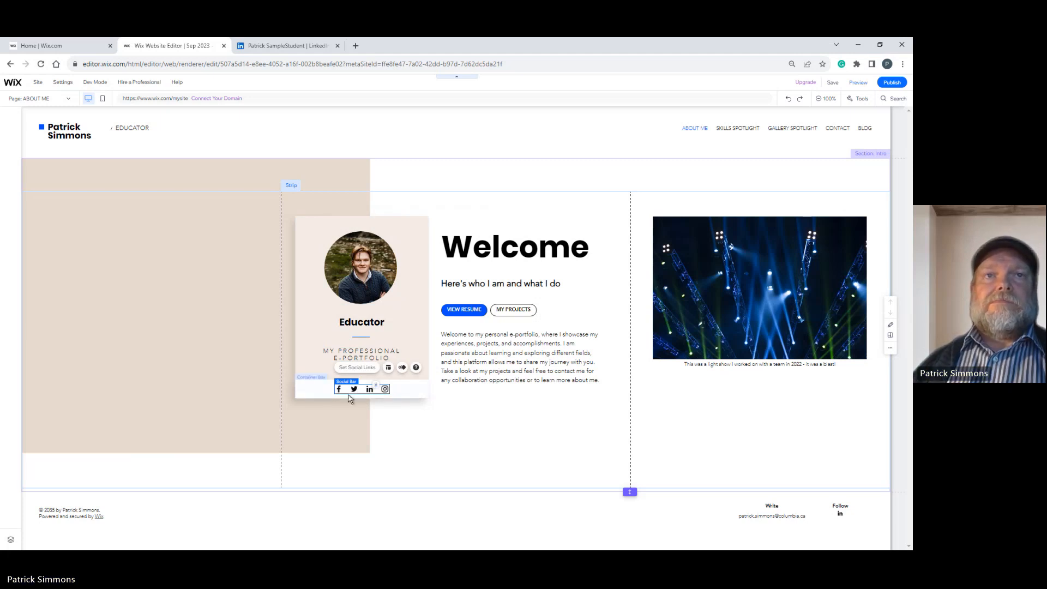
left_click(358, 369)
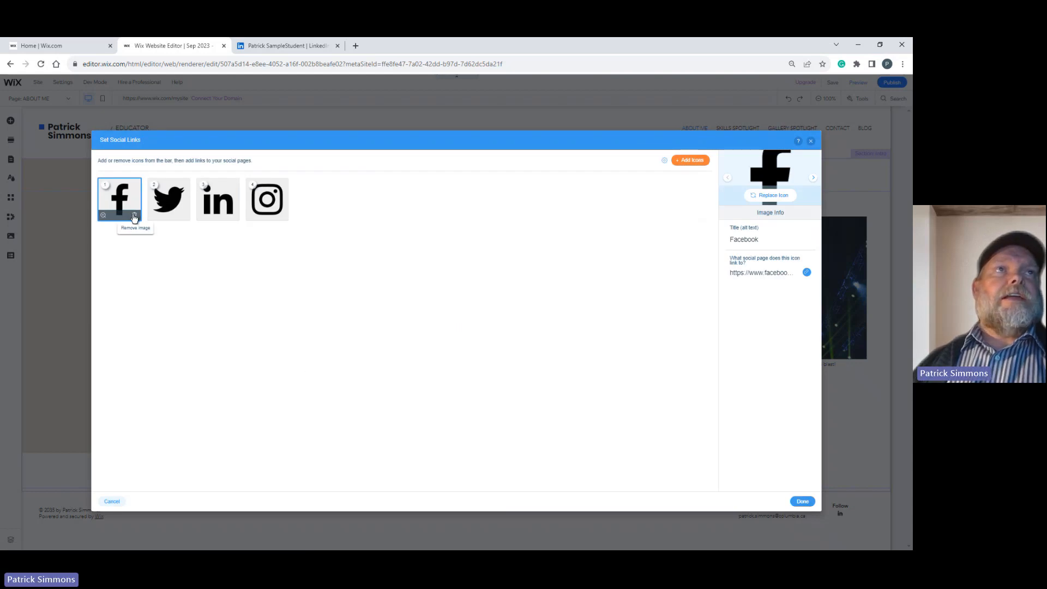
left_click(134, 215)
left_click(134, 215)
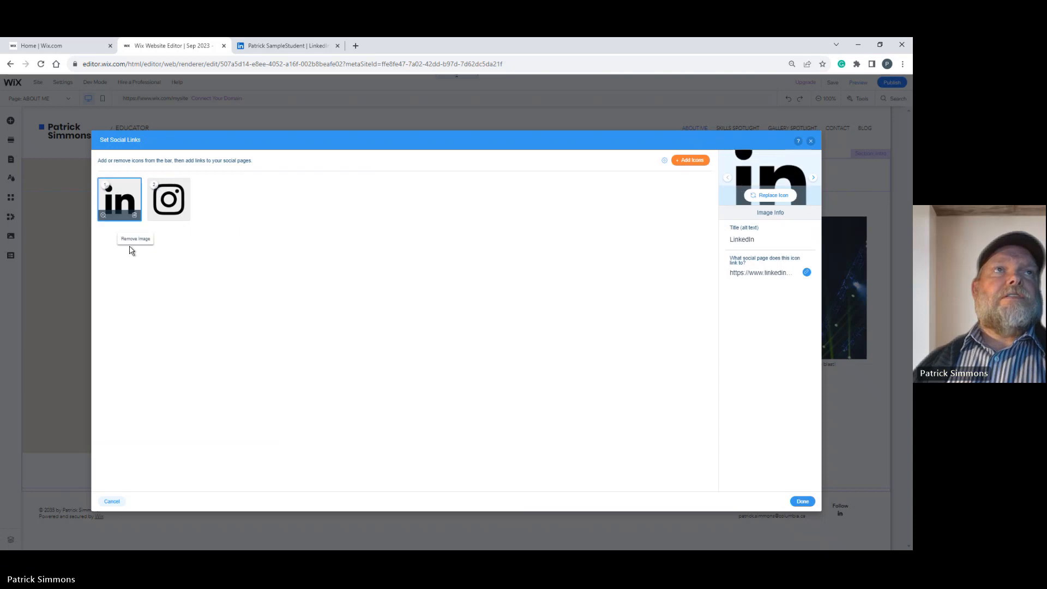
left_click(184, 215)
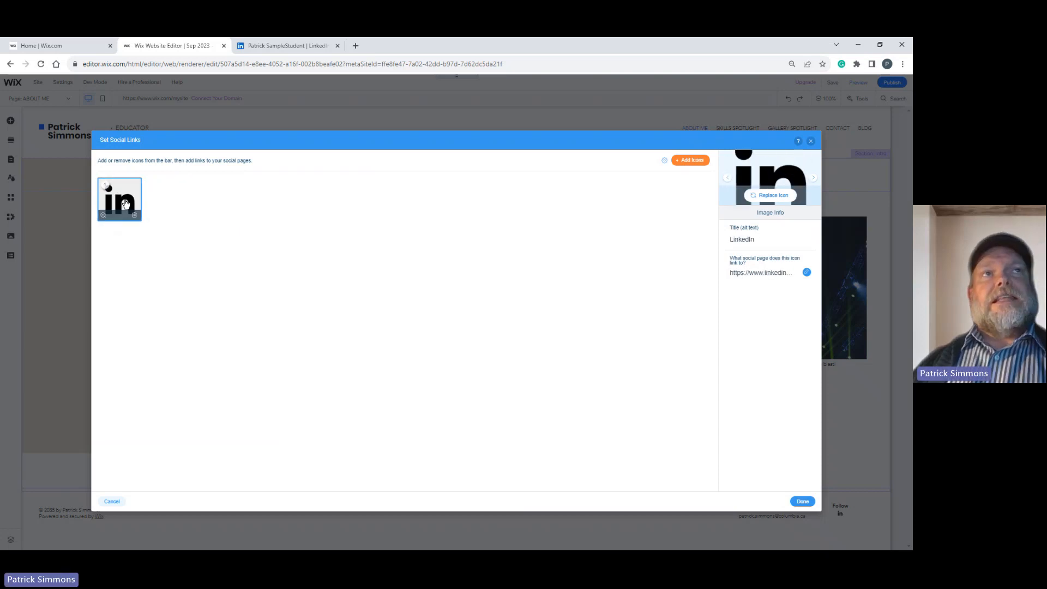
Link the profile card's LinkedIn icon to the copied LinkedIn profile address, and move the icon to the right end of the card's white strip.
left_click(807, 273)
key("ctrl+v")
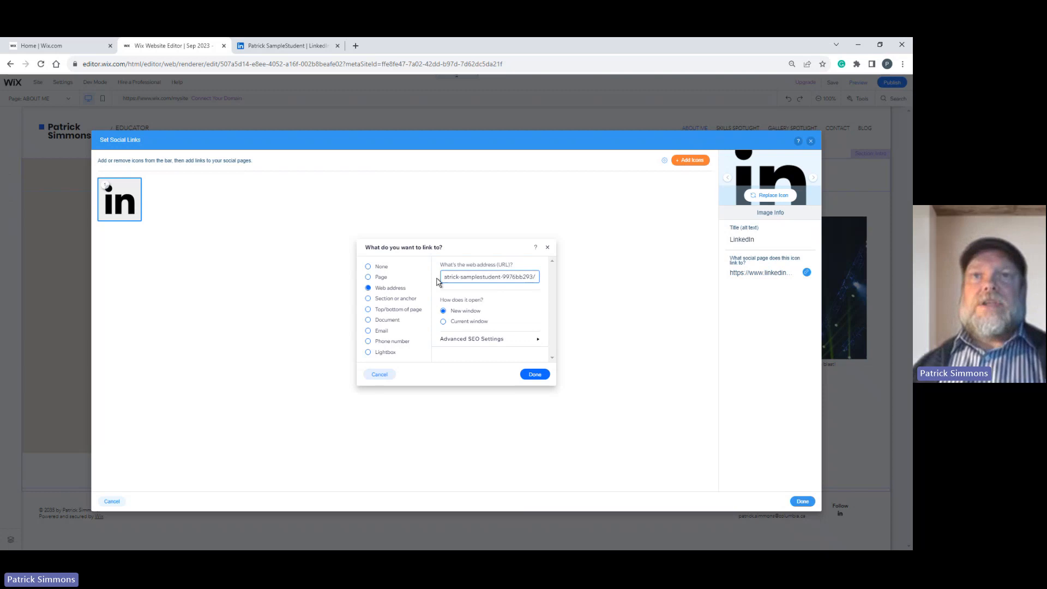
left_click(534, 375)
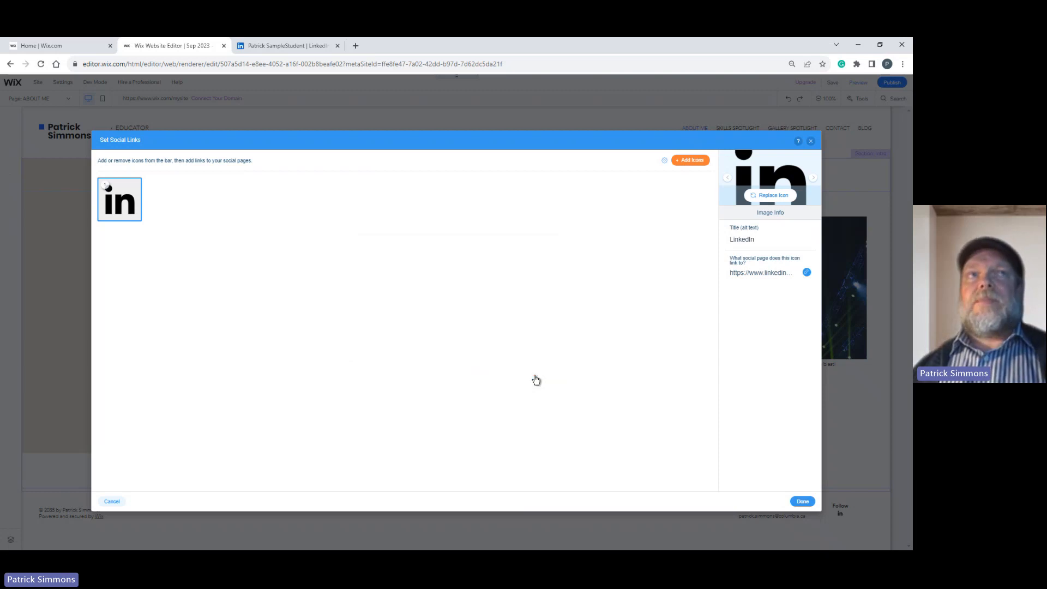
left_click(796, 502)
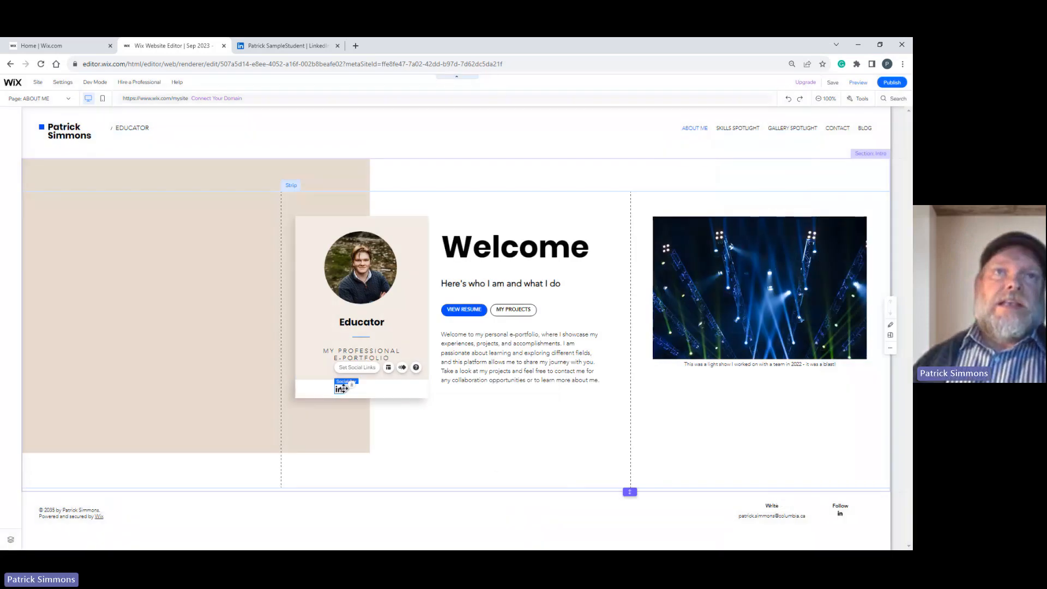
left_click_drag(342, 388, 421, 389)
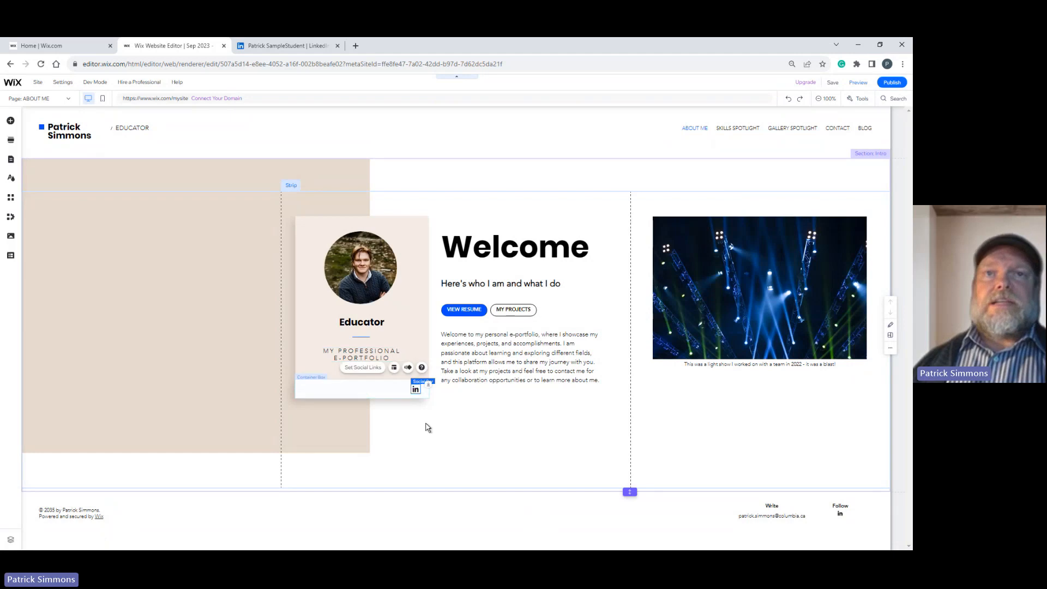
left_click(440, 449)
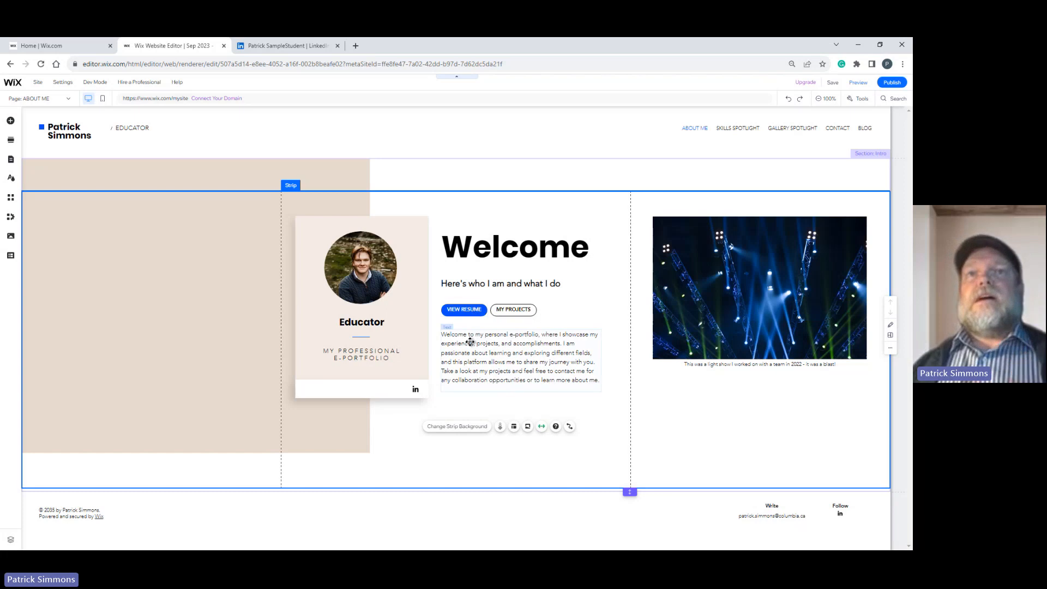
Change the label of the View Resume button under the Welcome heading to "My Technology Blog".
left_click(475, 309)
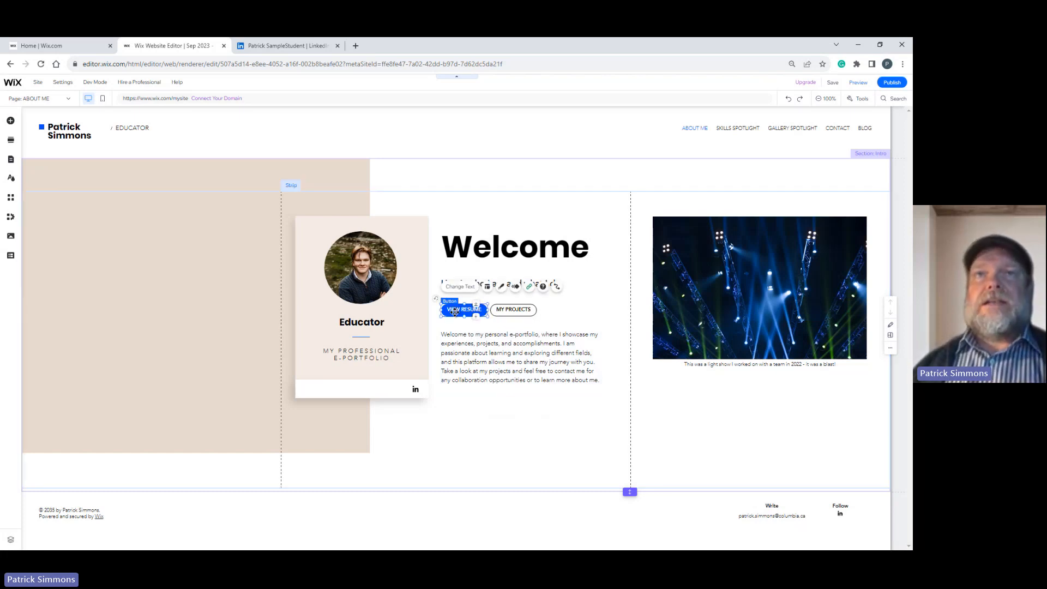
left_click(459, 287)
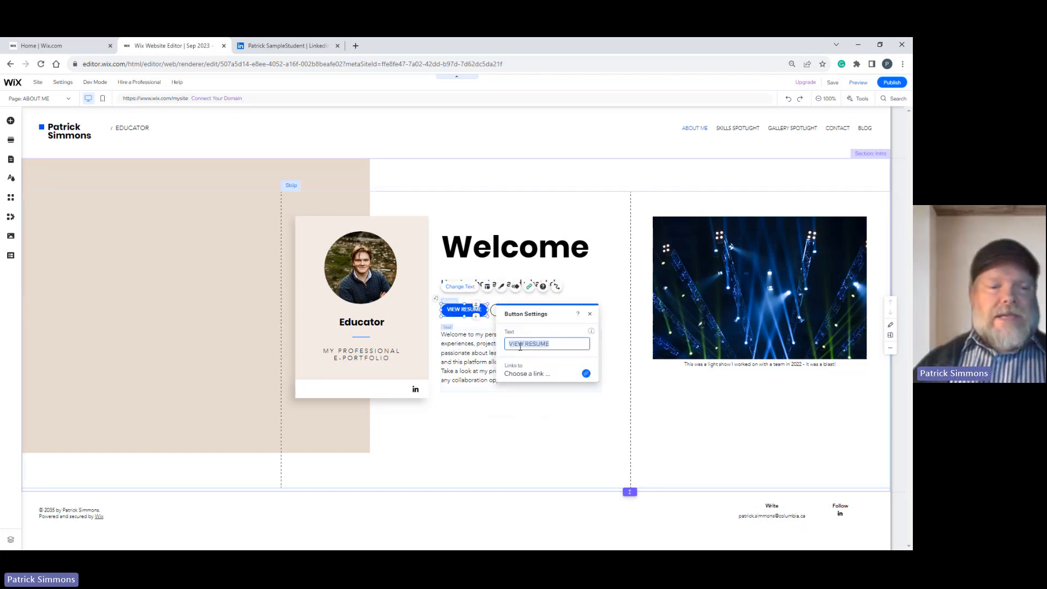
type("blog")
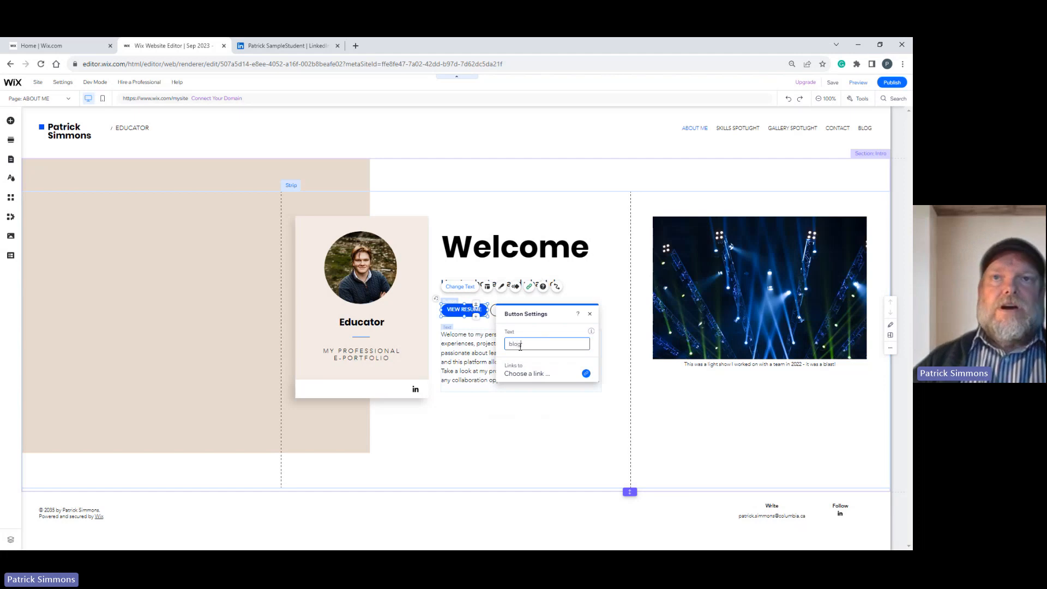
double_click(520, 346)
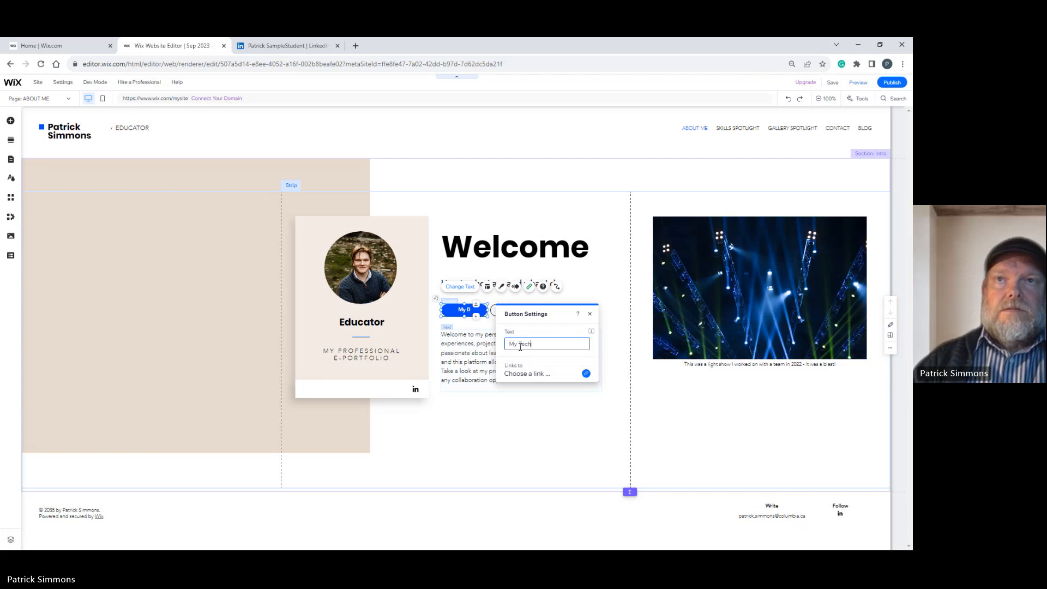
type("My Technology Blo")
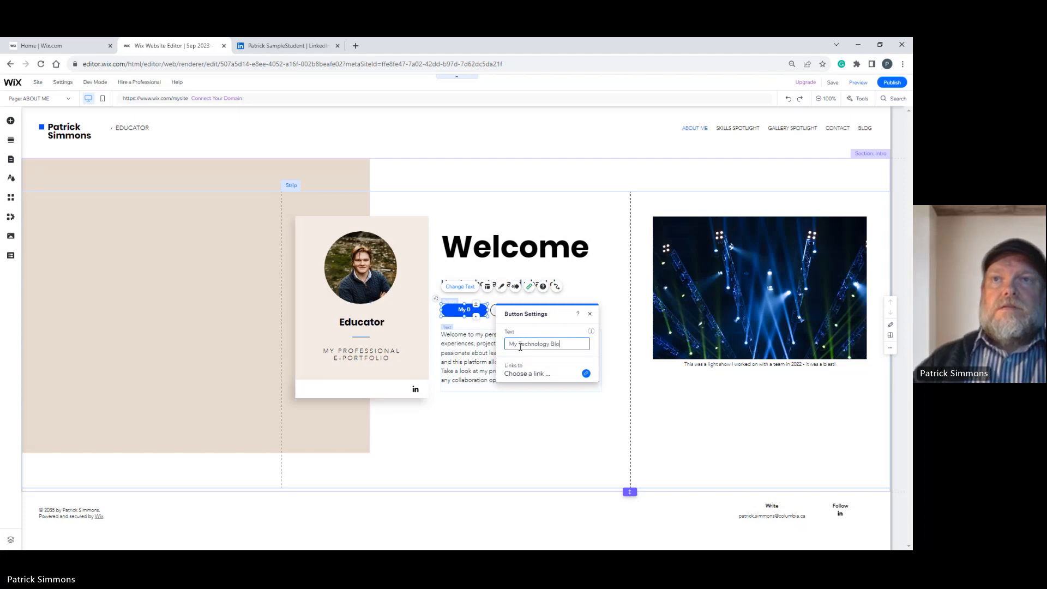
type("g")
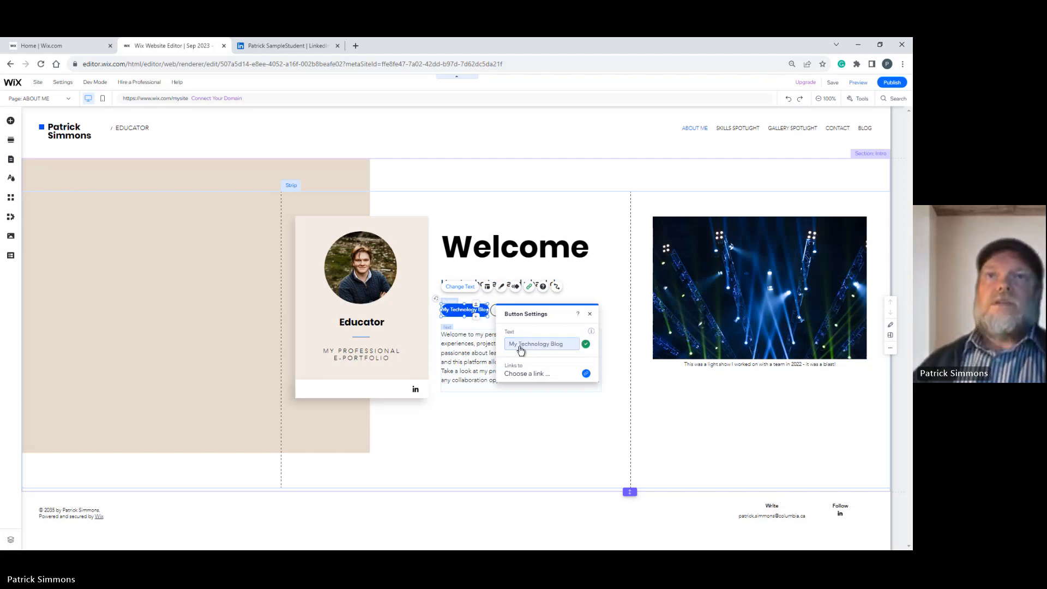
Shorten the blue button's label to "Technology Blog" by removing the word "My".
left_click(472, 309)
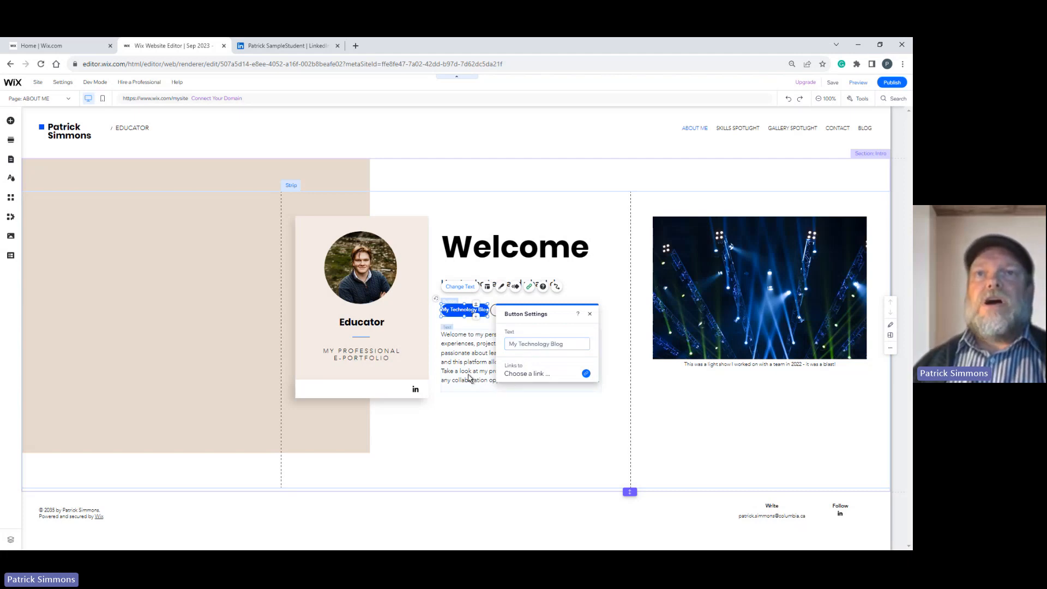
left_click(521, 344)
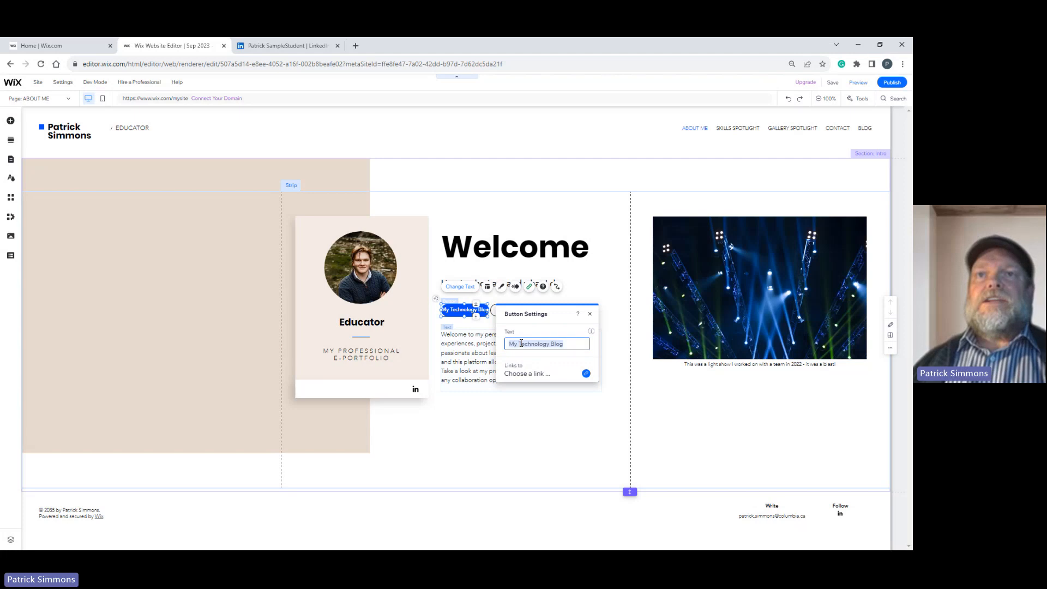
key("Left")
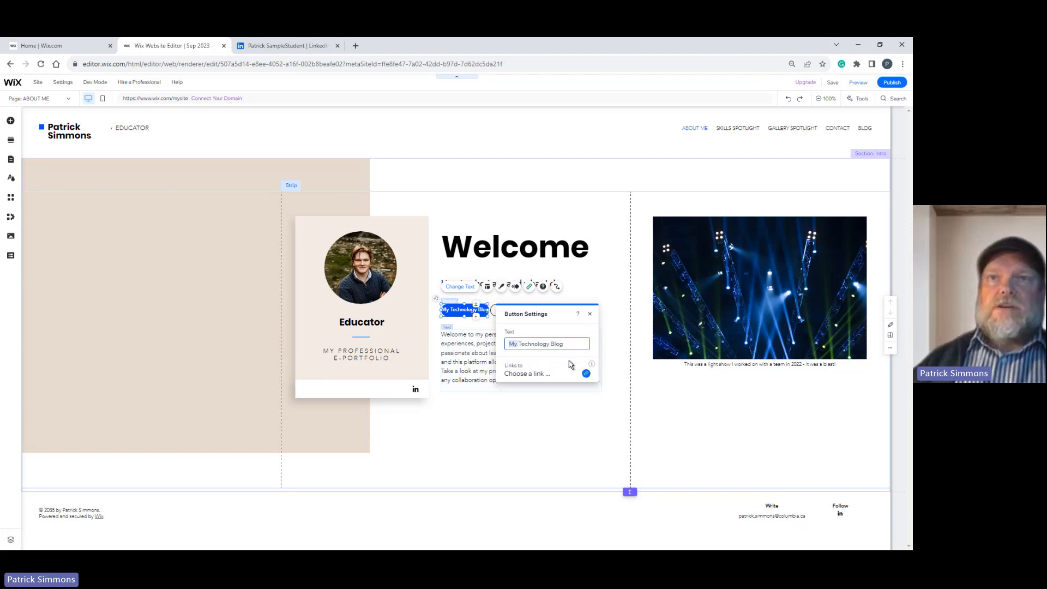
key("Delete")
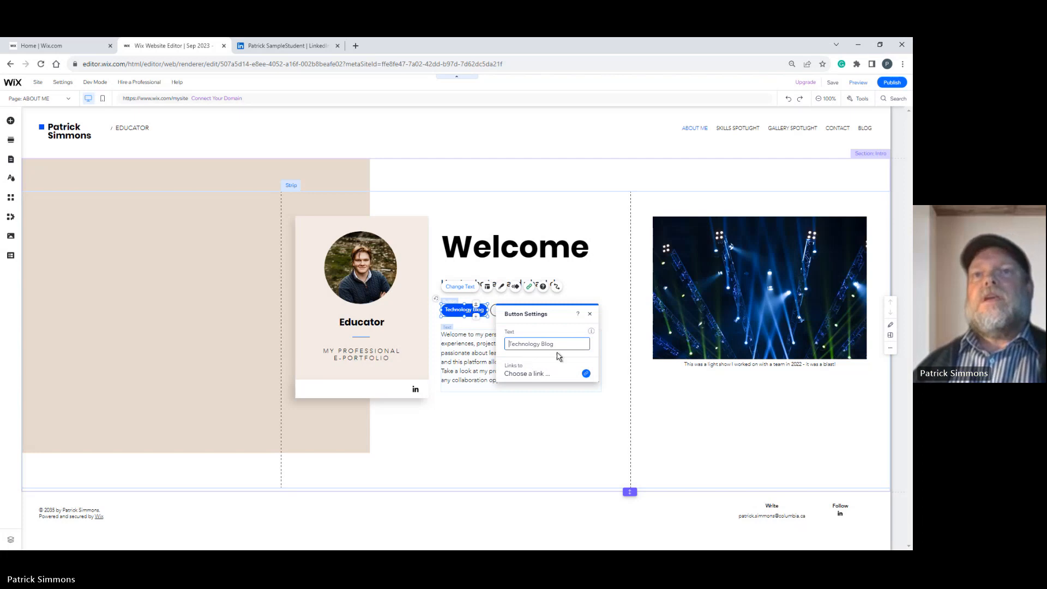
Try to link the Technology Blog button to the BLOG page, testing both the new window and current window options.
left_click(532, 376)
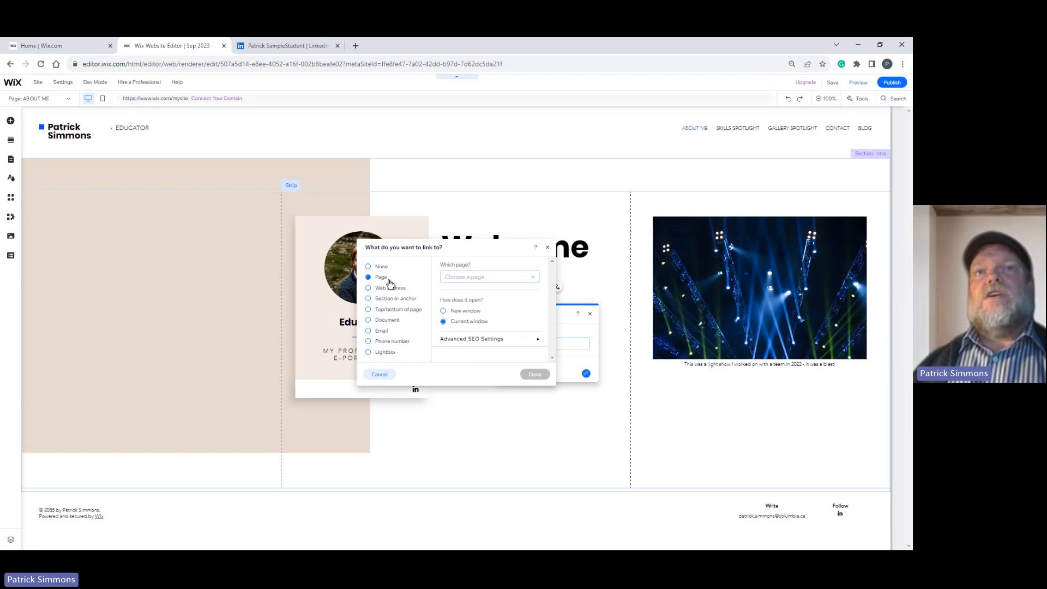
left_click(533, 278)
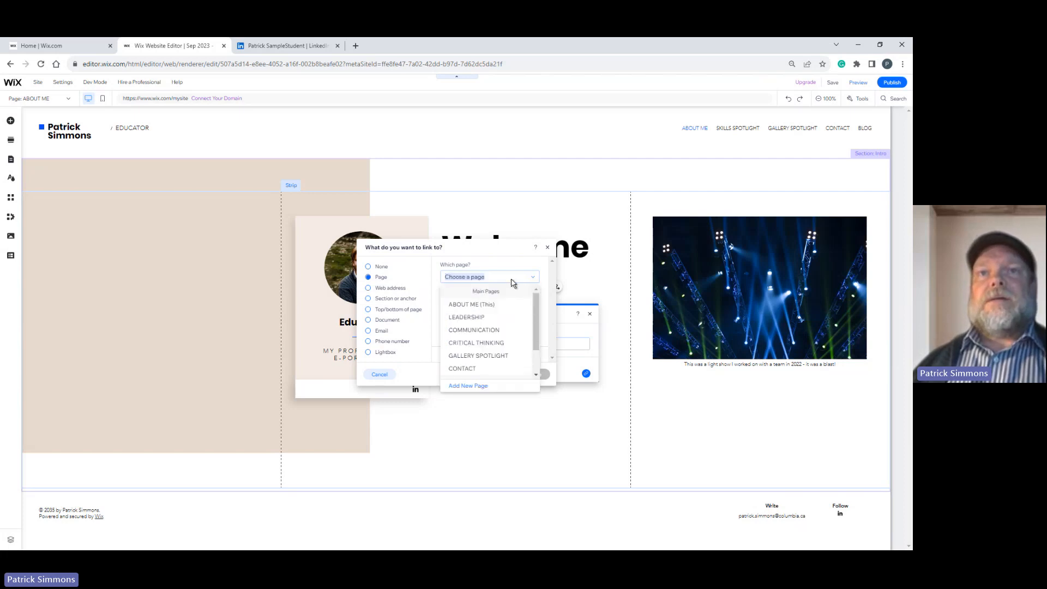
scroll(483, 363, "down", 2)
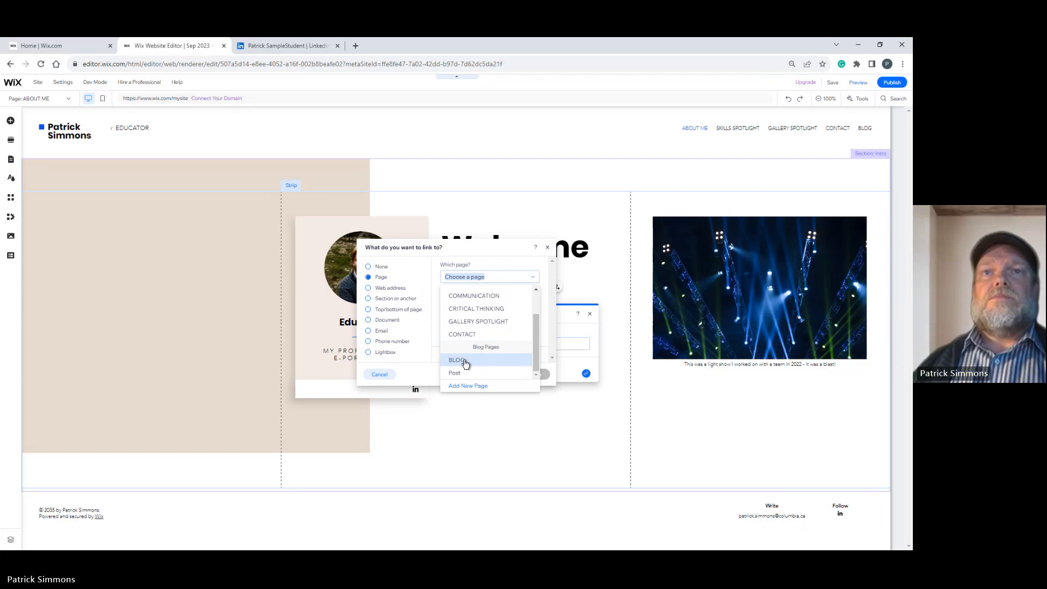
left_click(465, 361)
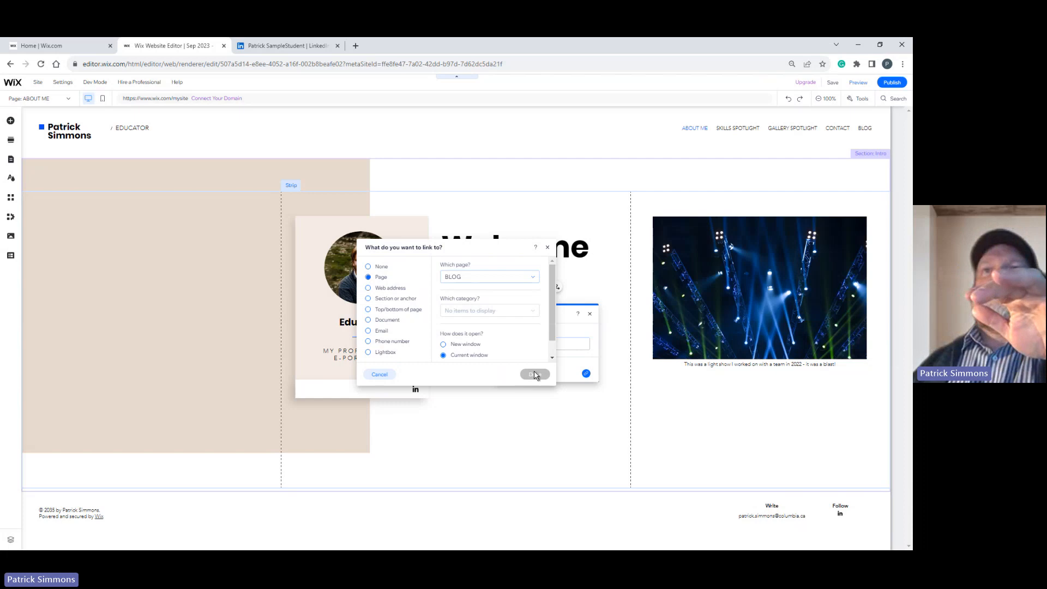
left_click_drag(554, 325, 554, 357)
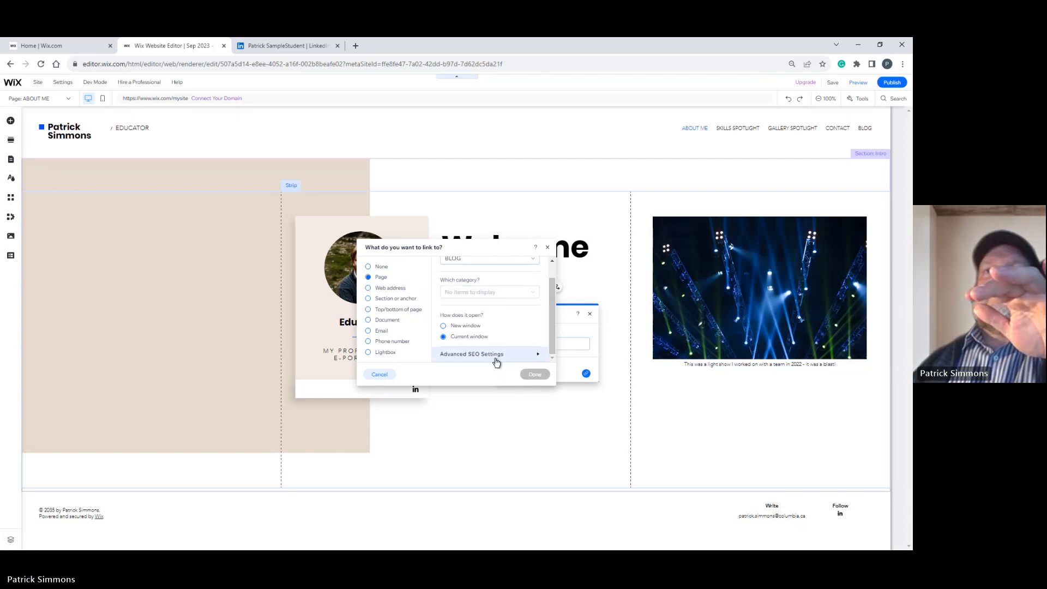
left_click(444, 326)
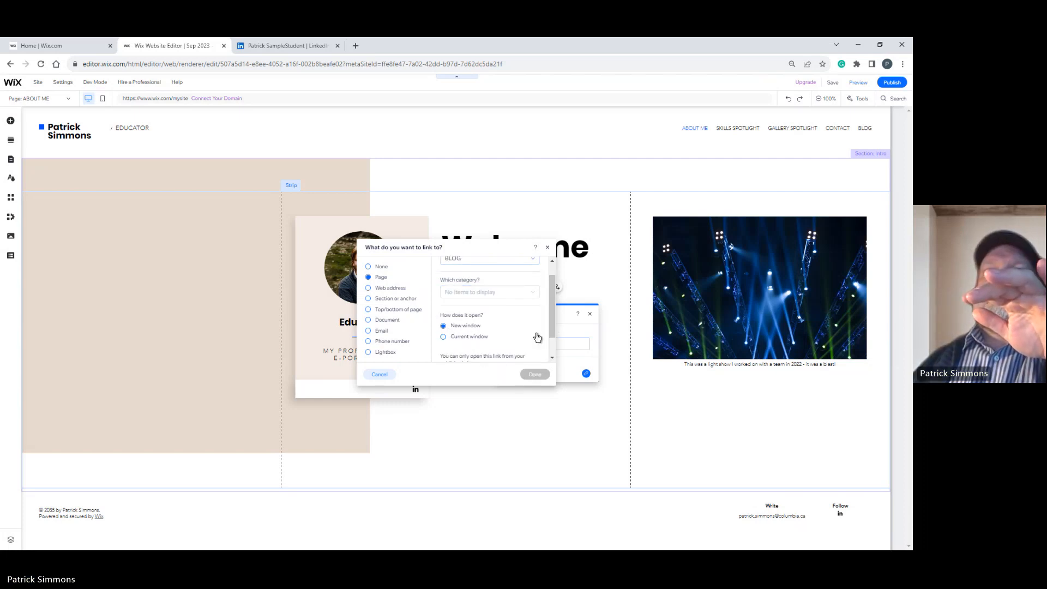
left_click_drag(553, 326, 555, 357)
scroll(491, 310, "up", 2)
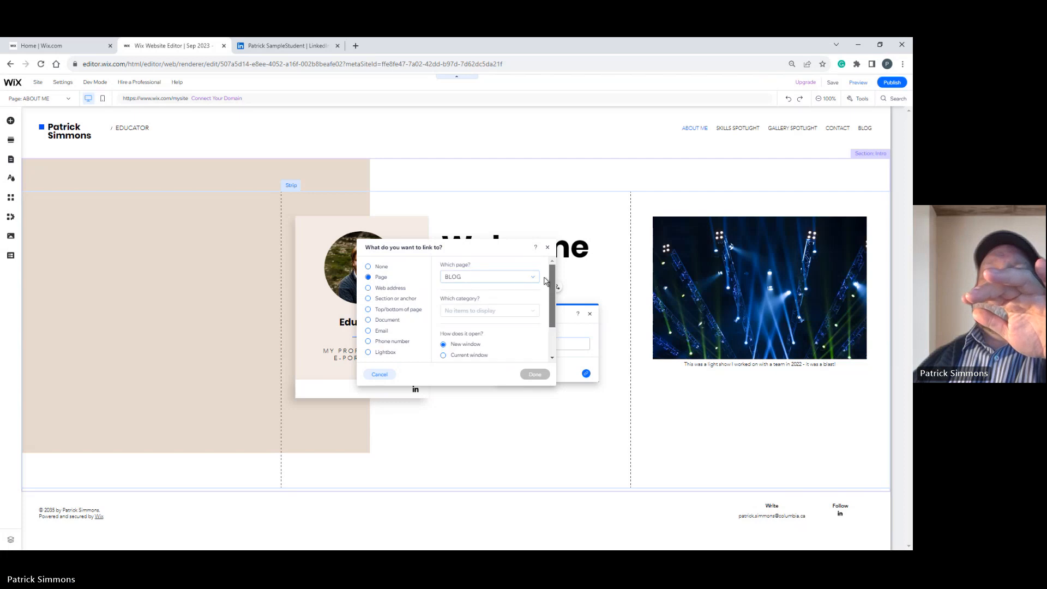
left_click(444, 355)
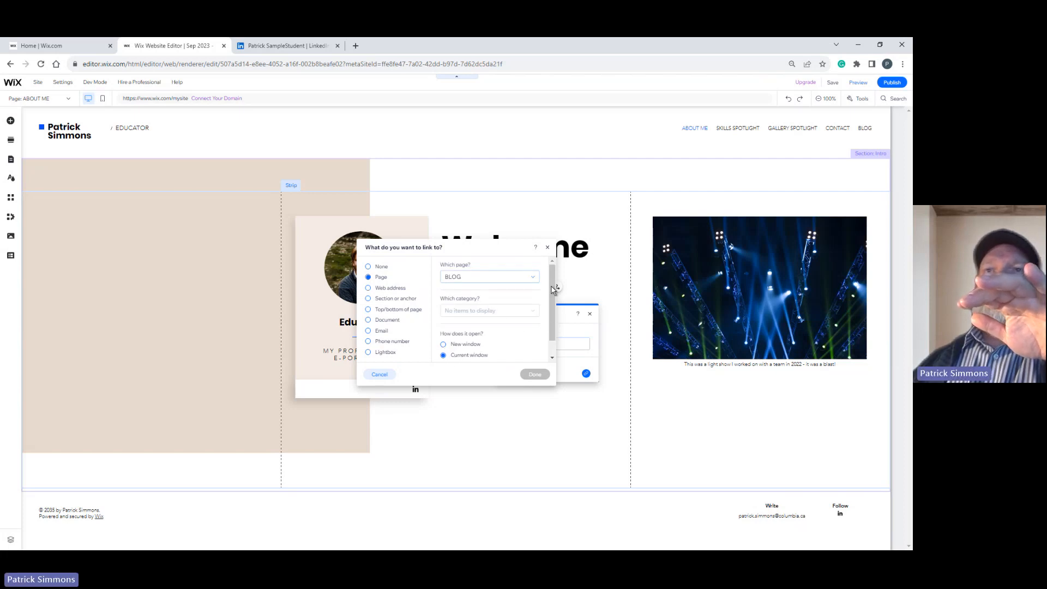
Try the Post page and the BLOG page again as the Technology Blog button's link target, cancel the link and close the button settings.
left_click(533, 278)
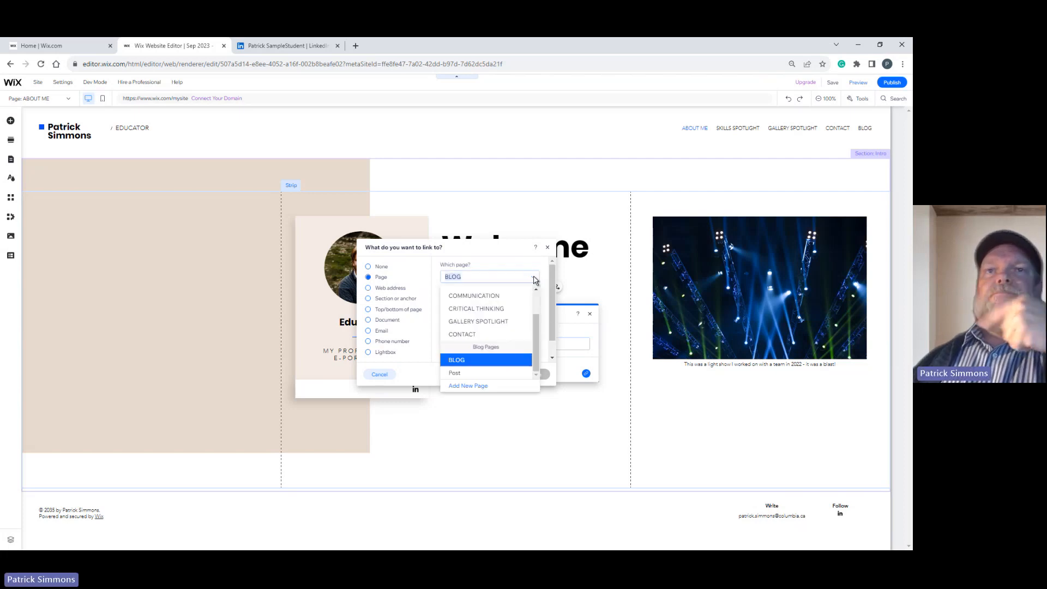
left_click(470, 373)
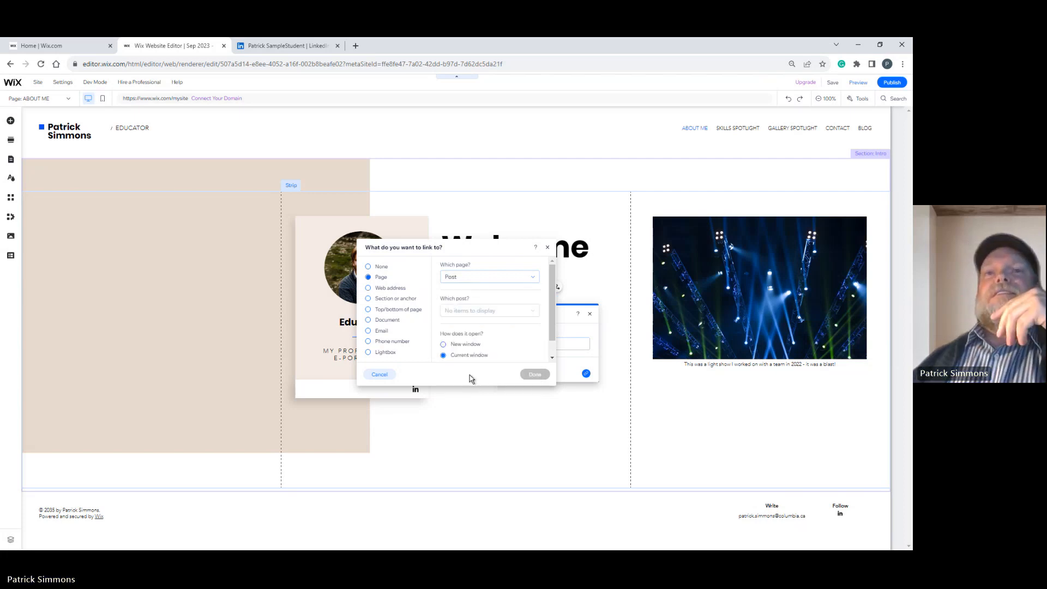
left_click(523, 280)
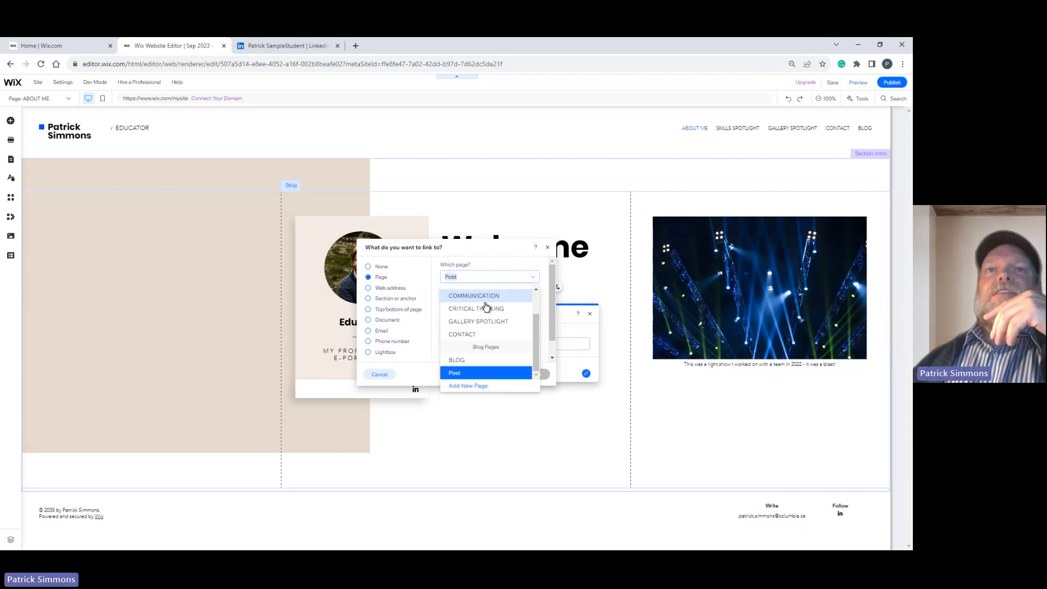
left_click(461, 361)
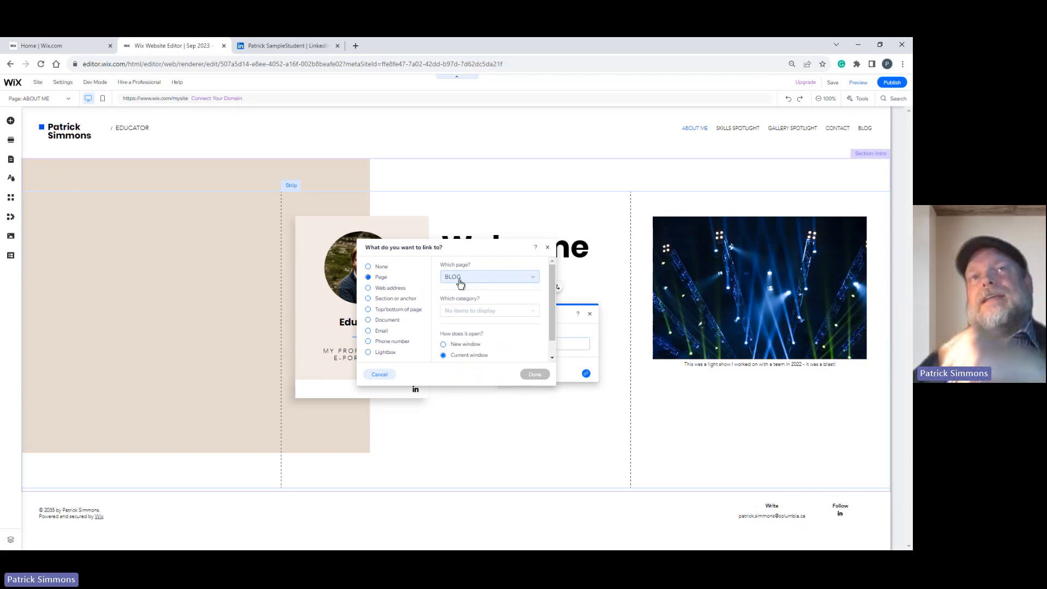
left_click(531, 280)
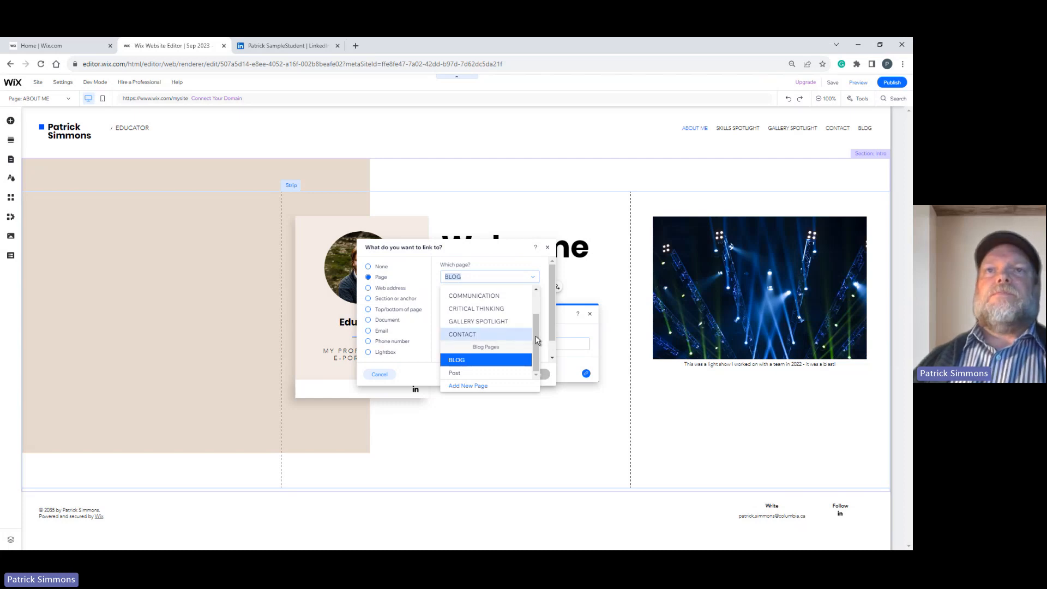
left_click_drag(537, 341, 536, 316)
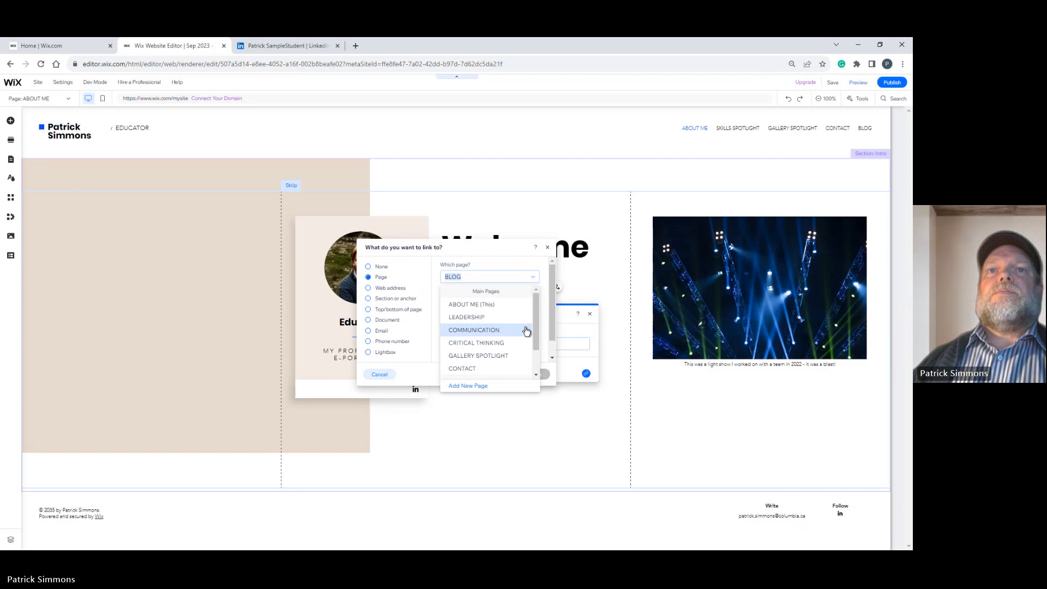
left_click(546, 252)
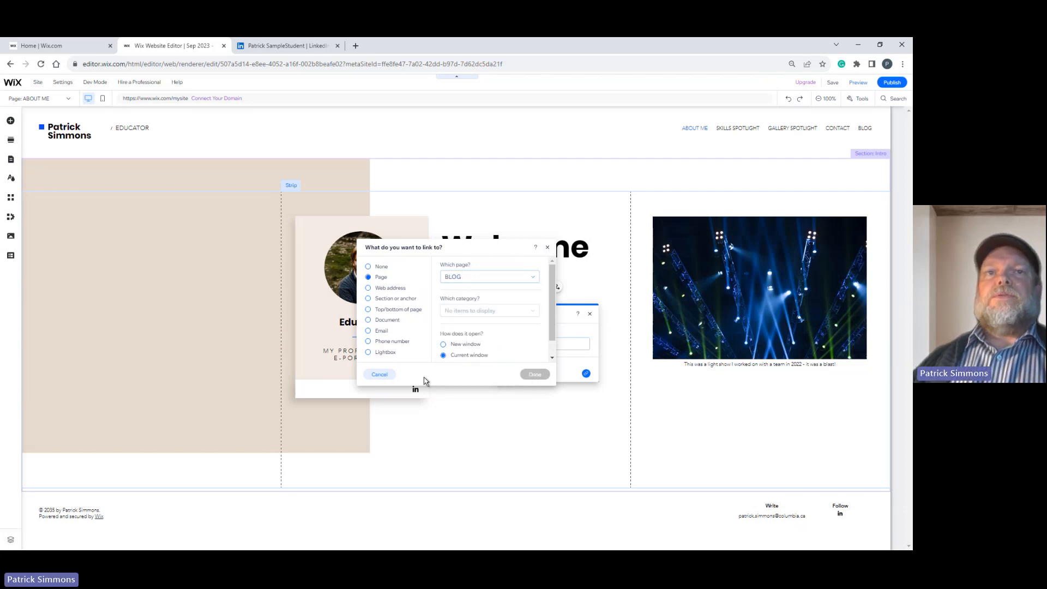
left_click(380, 376)
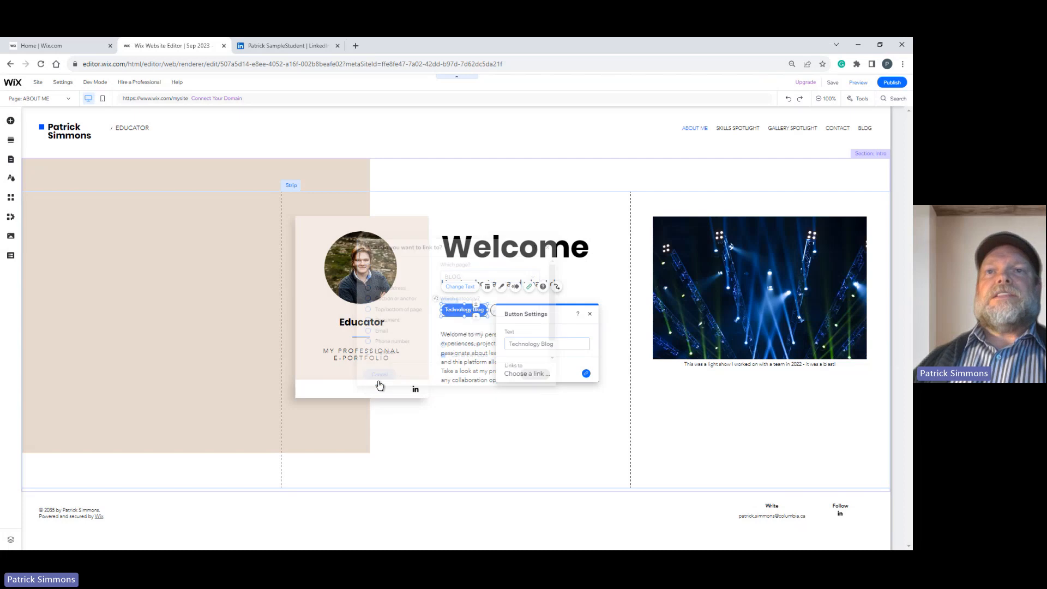
left_click(589, 317)
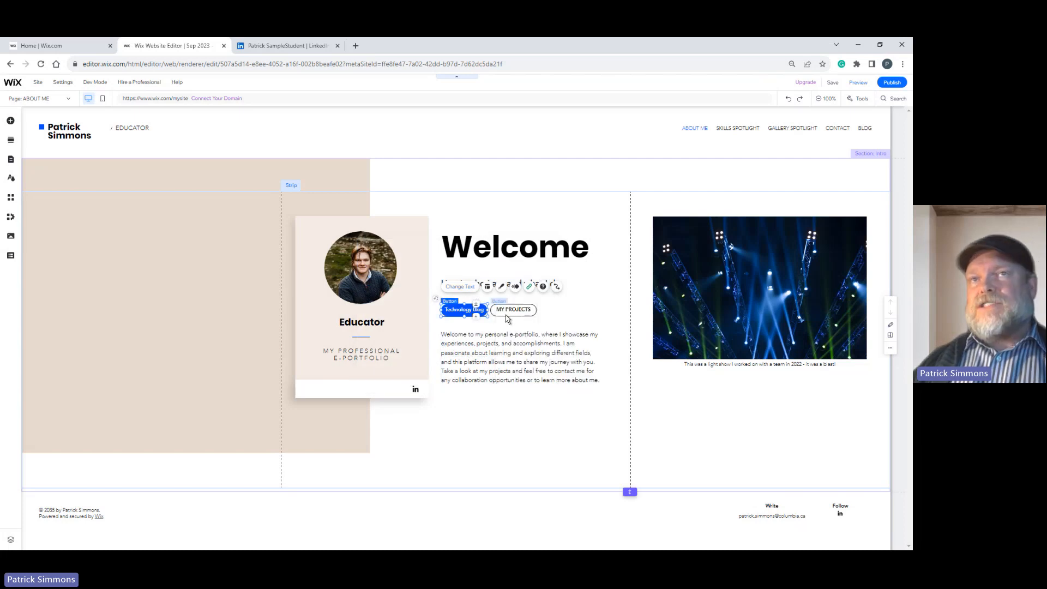
Check which page the My Projects button links to and how it opens, keeping its link settings.
left_click(514, 314)
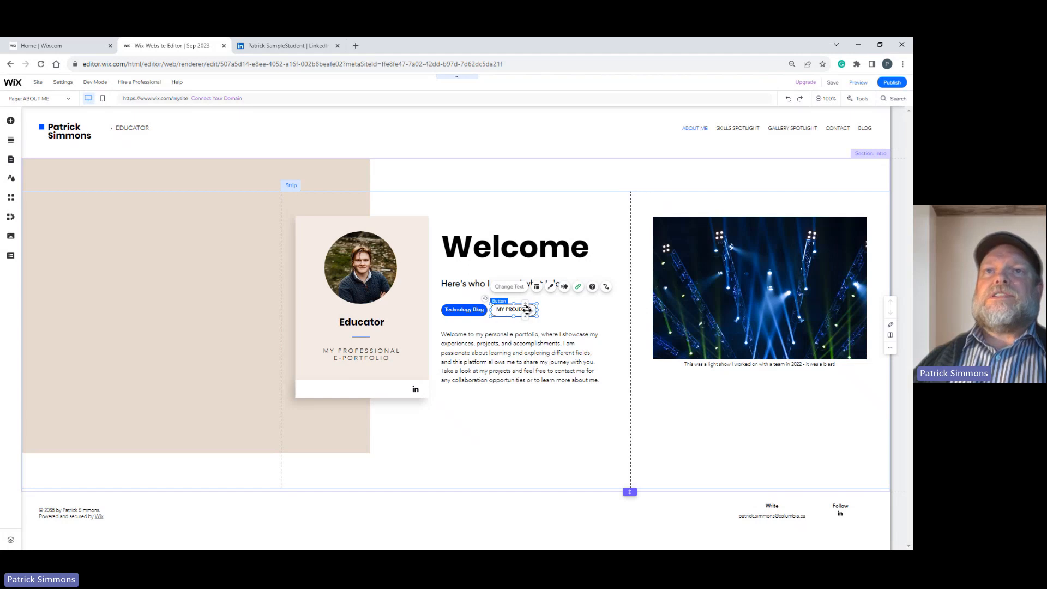
left_click(579, 288)
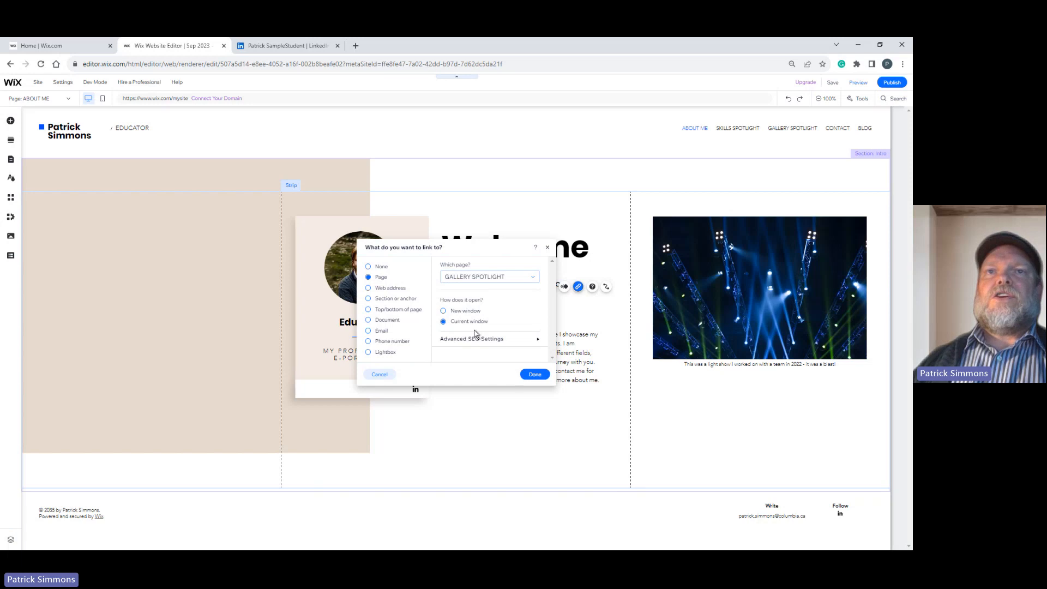
left_click(535, 375)
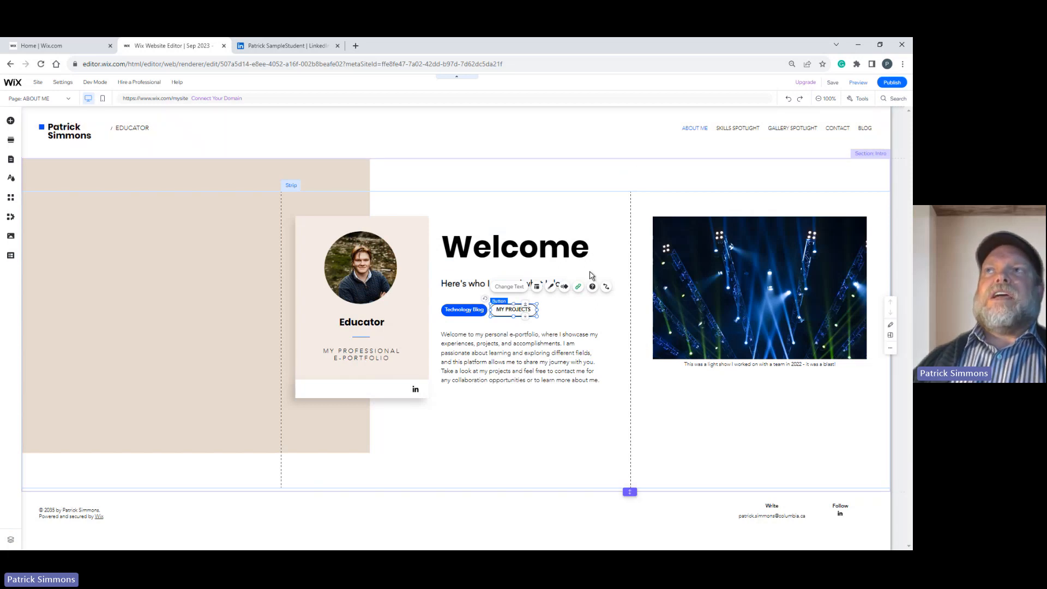
left_click(462, 310)
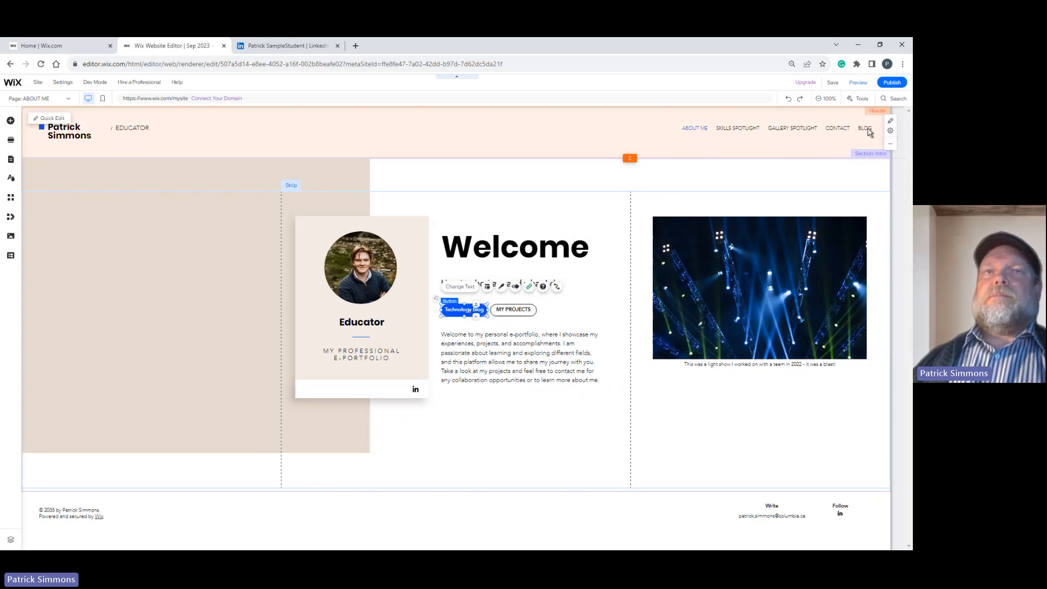
left_click(581, 433)
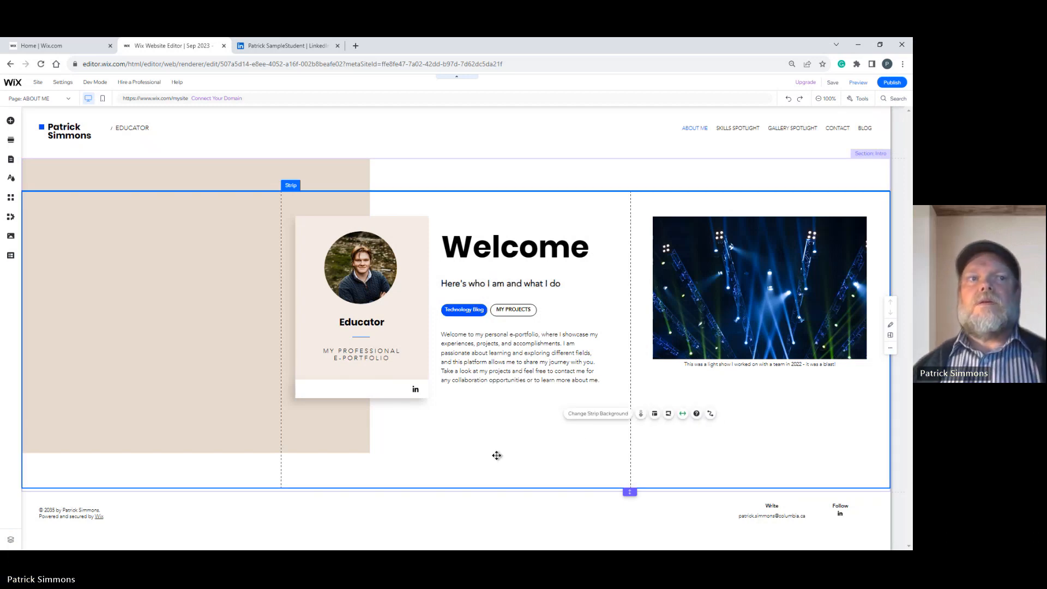
left_click(447, 507)
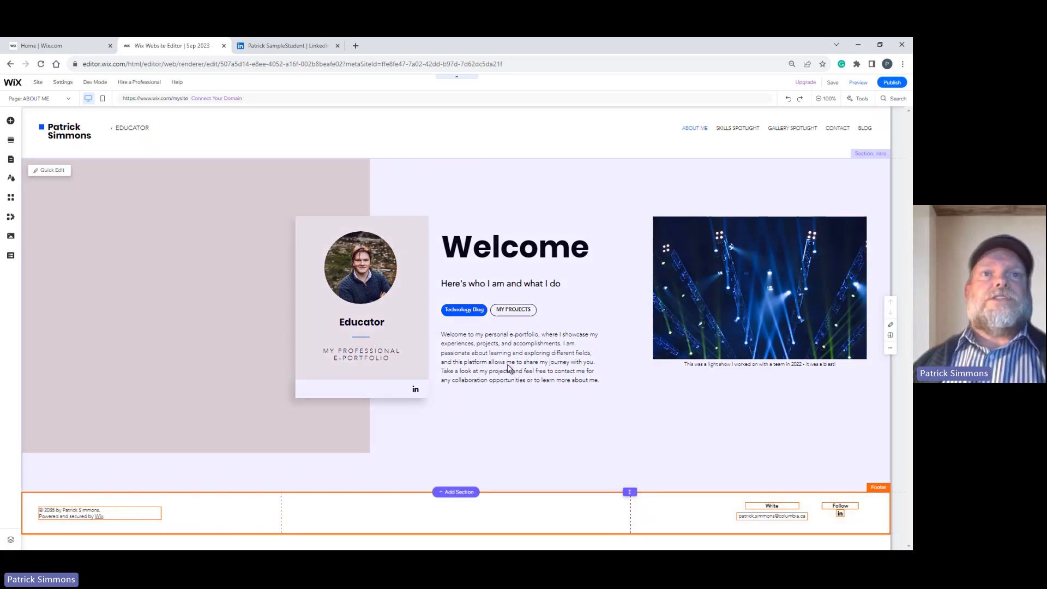
Examine which strip and column hold the beige background block behind the profile card.
left_click(208, 292)
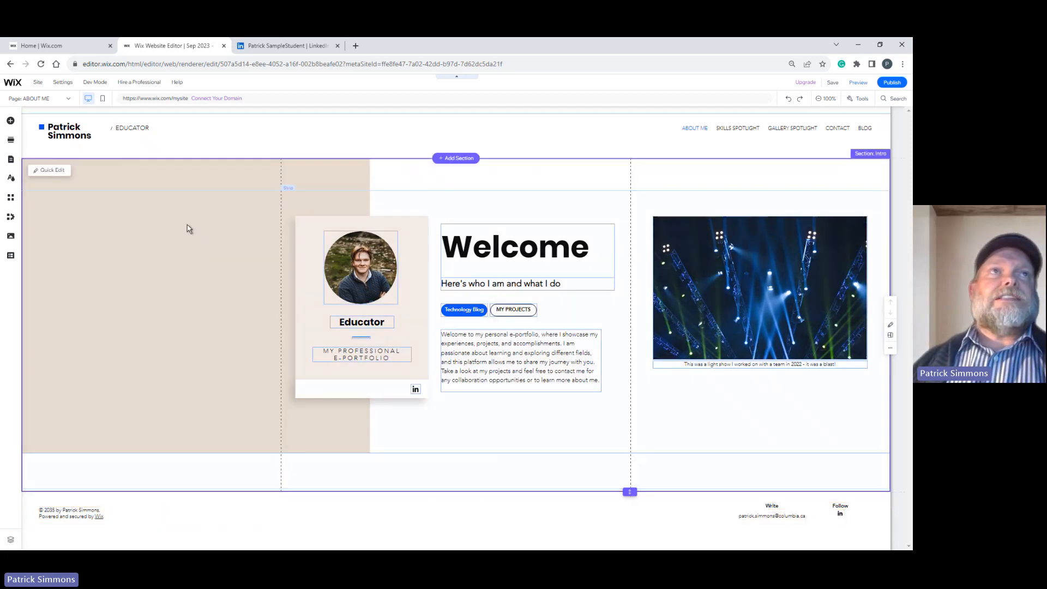
left_click(142, 258)
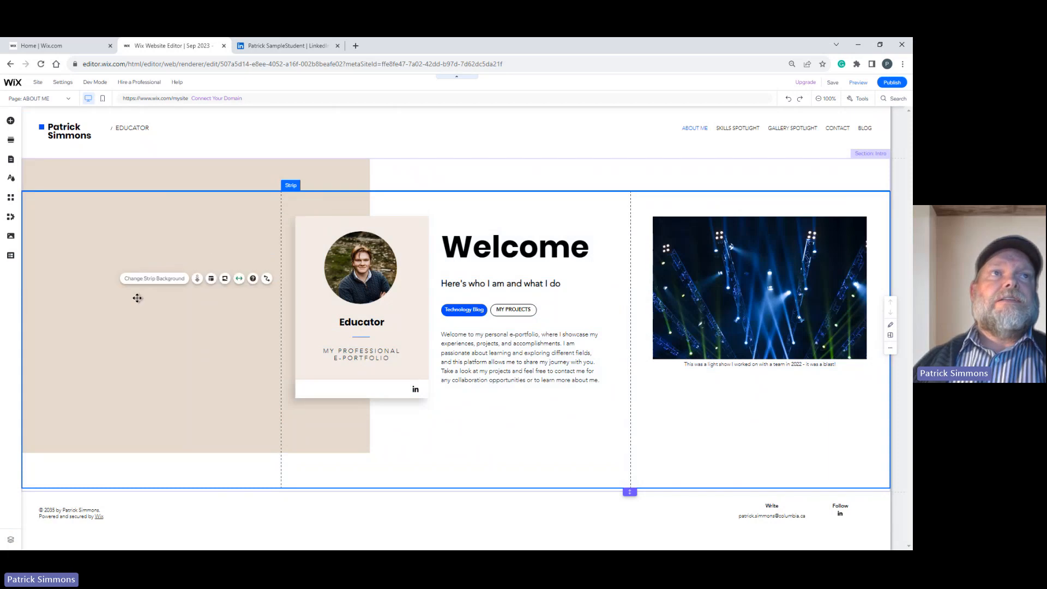
left_click(171, 171)
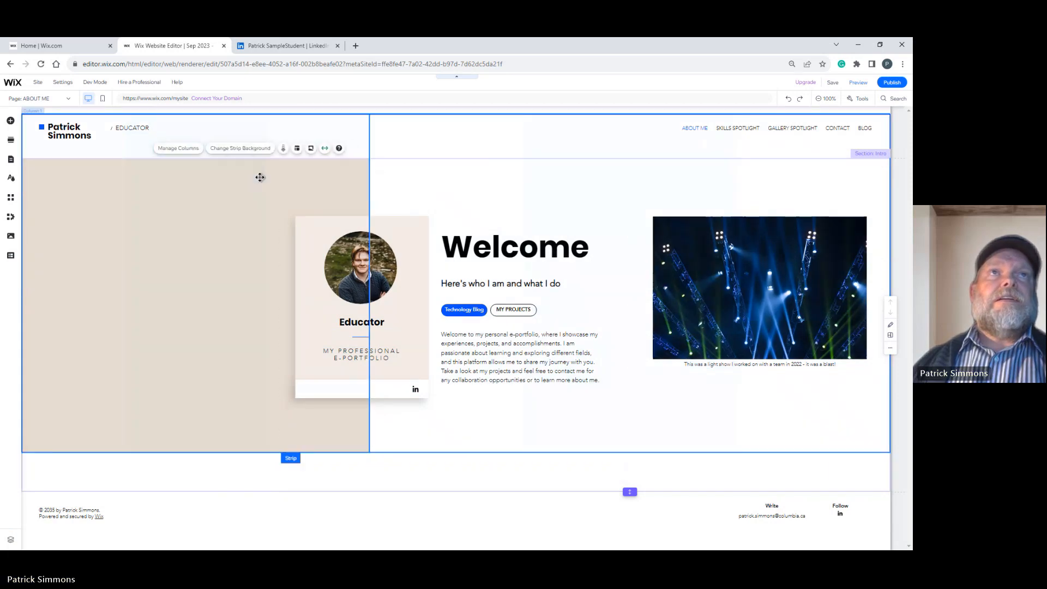
left_click(301, 182)
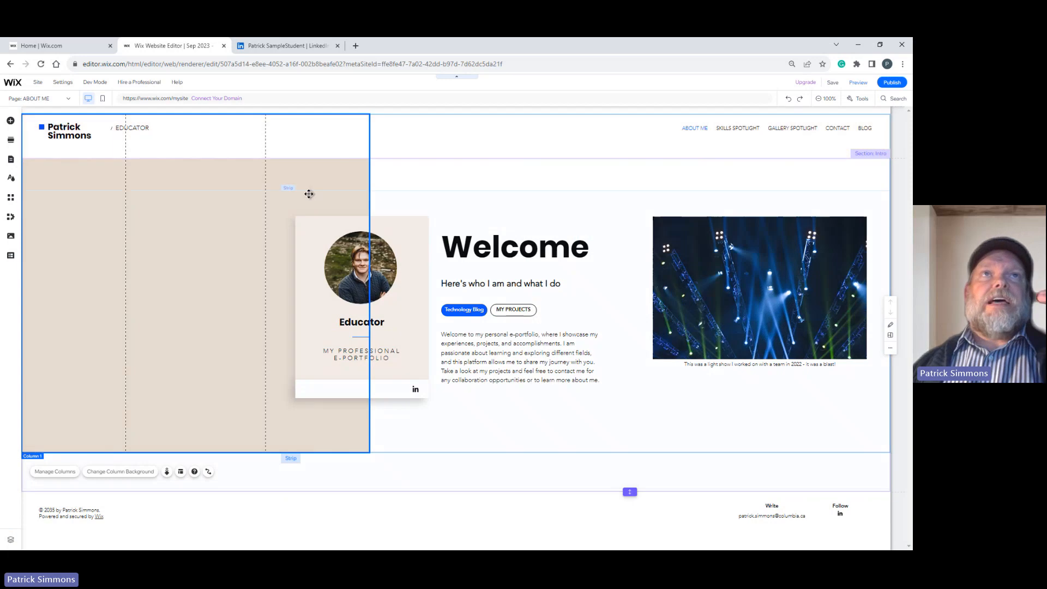
left_click(302, 179)
left_click(235, 187)
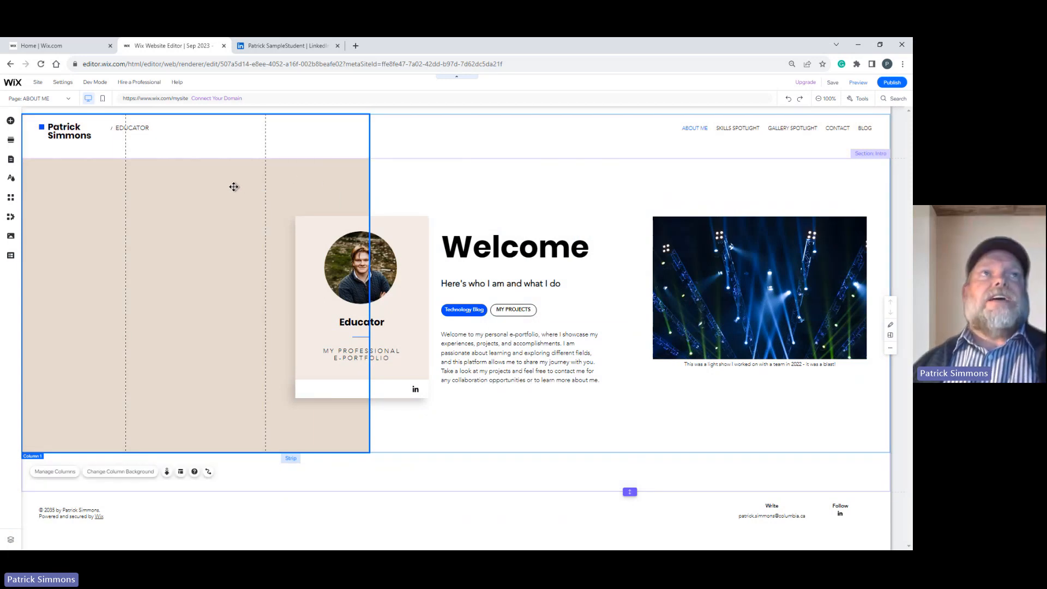
left_click(186, 170)
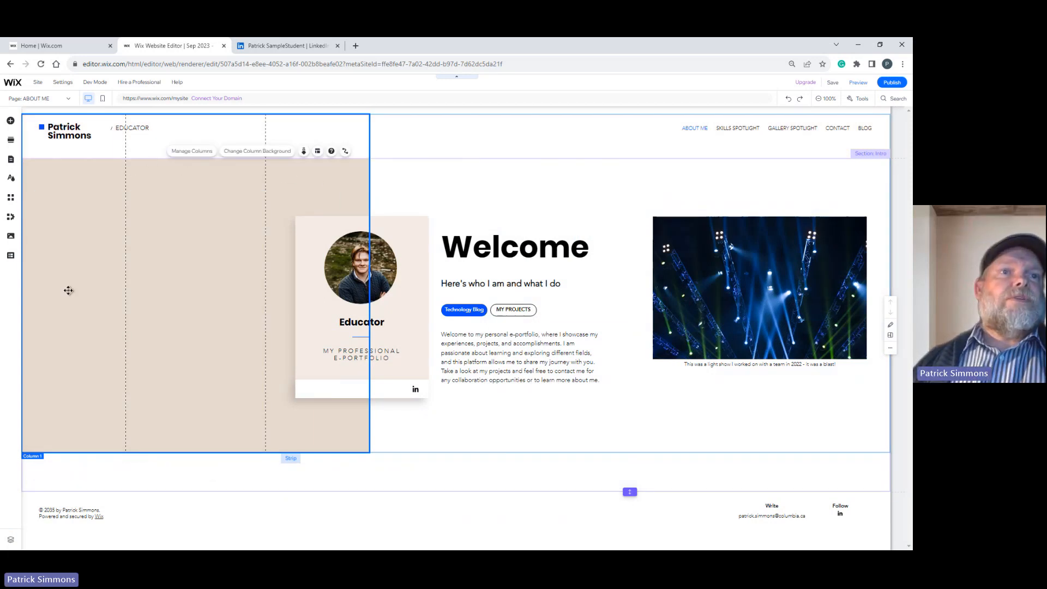
left_click(77, 257)
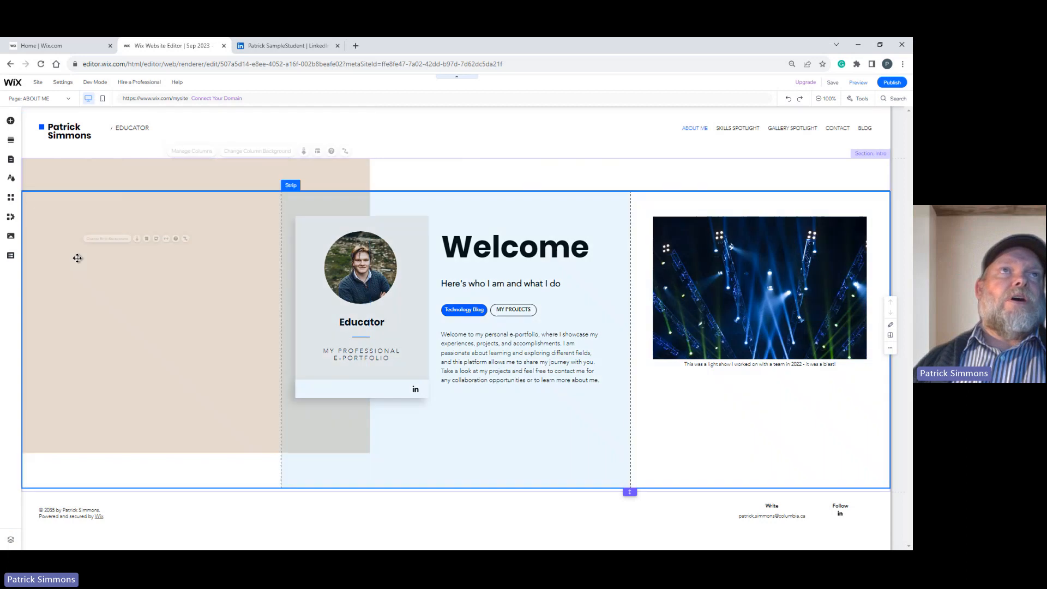
left_click(131, 174)
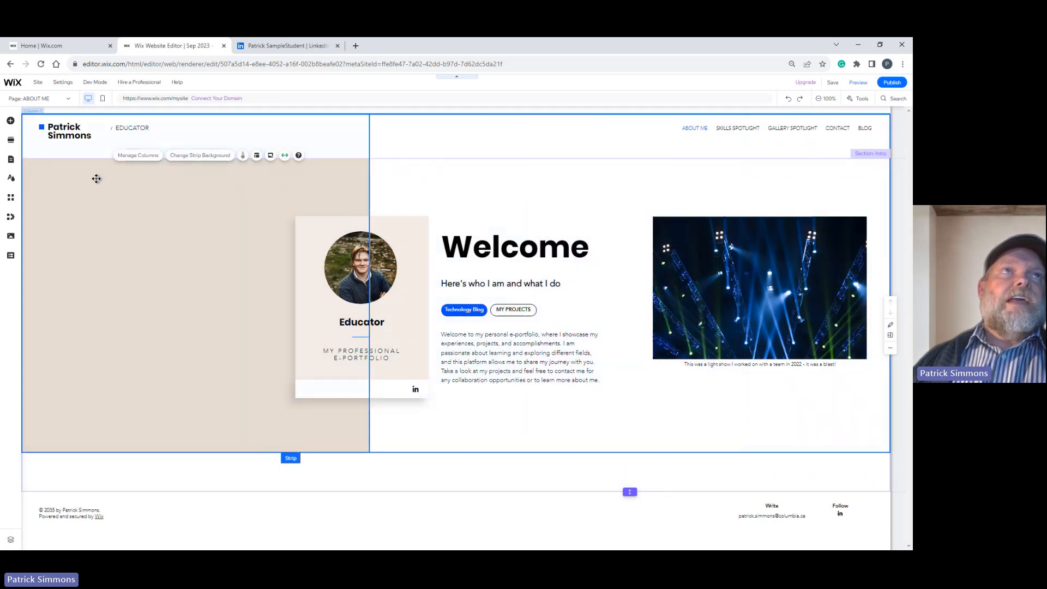
Select the beige column behind the profile card and set its background to None.
left_click(96, 178)
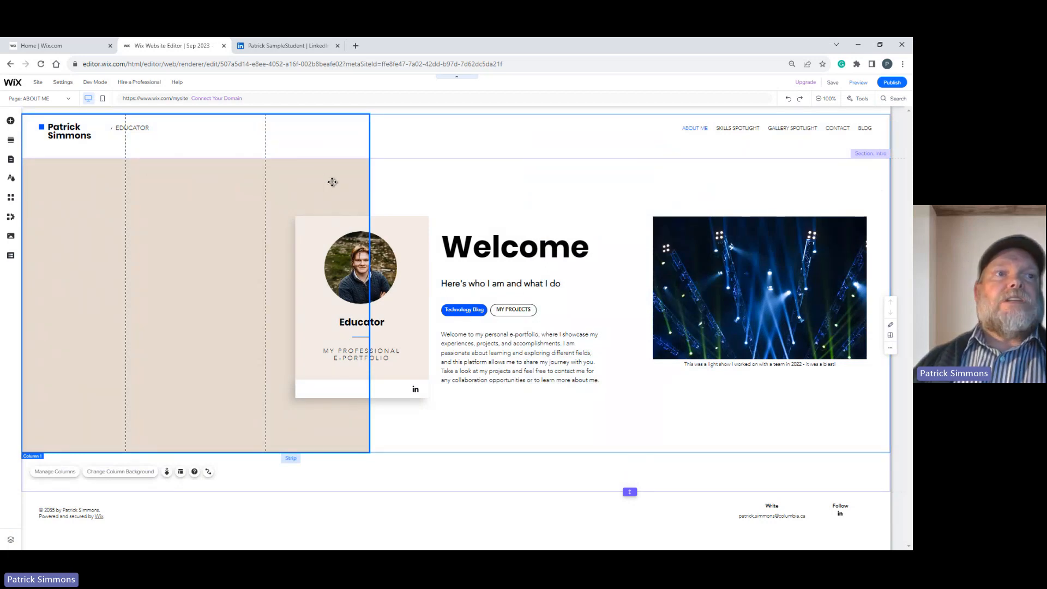
left_click(137, 472)
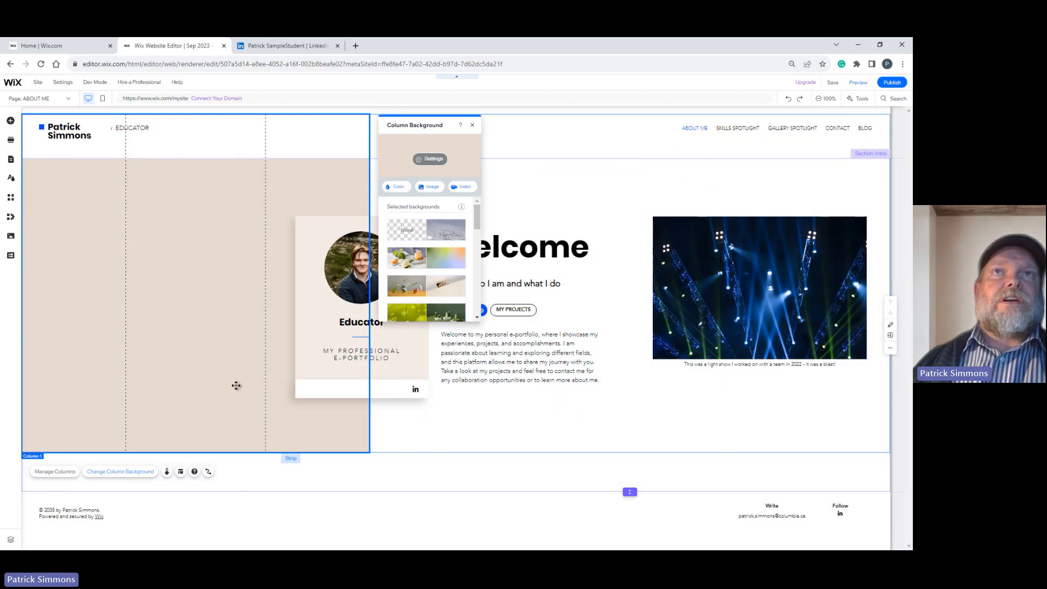
left_click(403, 230)
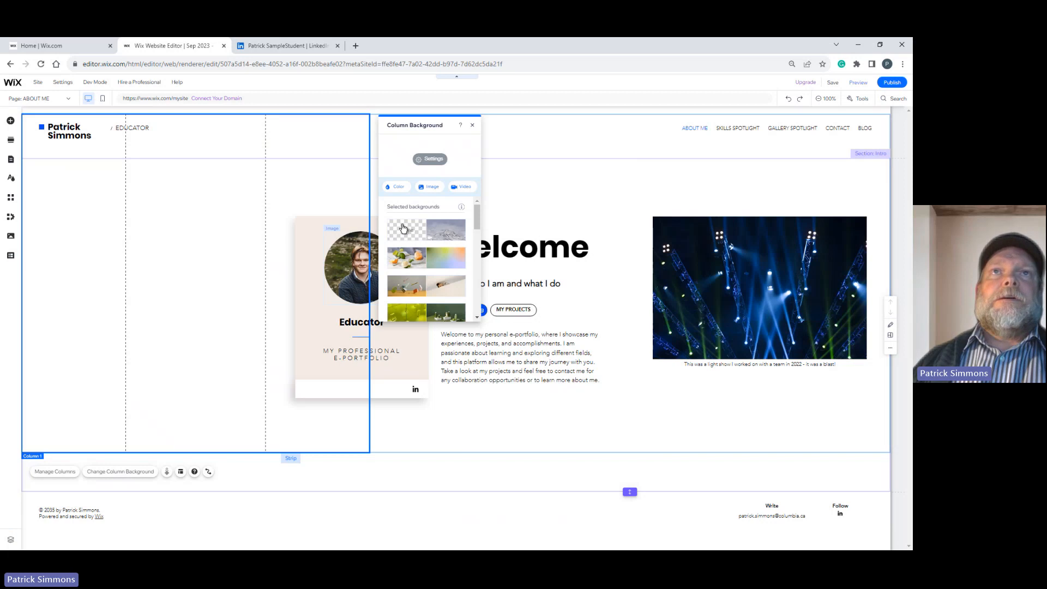
Add the custom blue #4C69DA to My colors as the column's background, close the background settings and deselect the column.
left_click(397, 187)
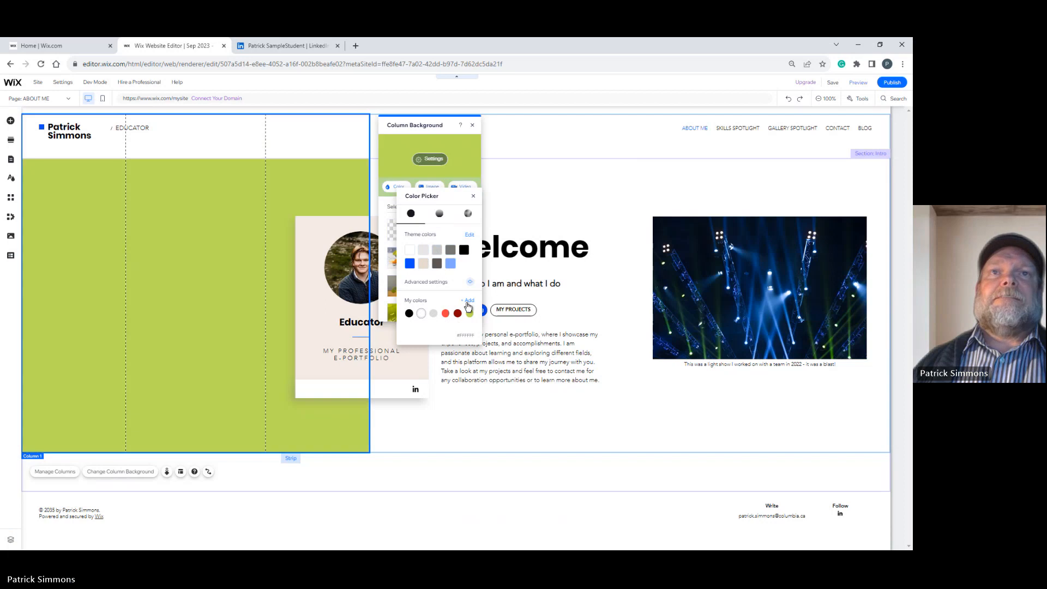
left_click(468, 302)
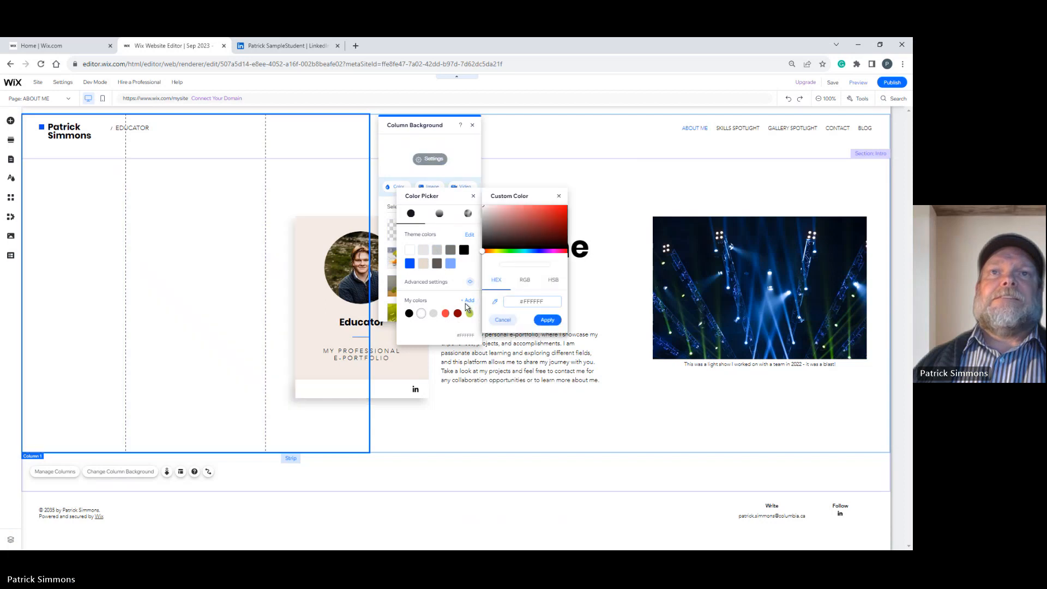
left_click(521, 214)
left_click(516, 208)
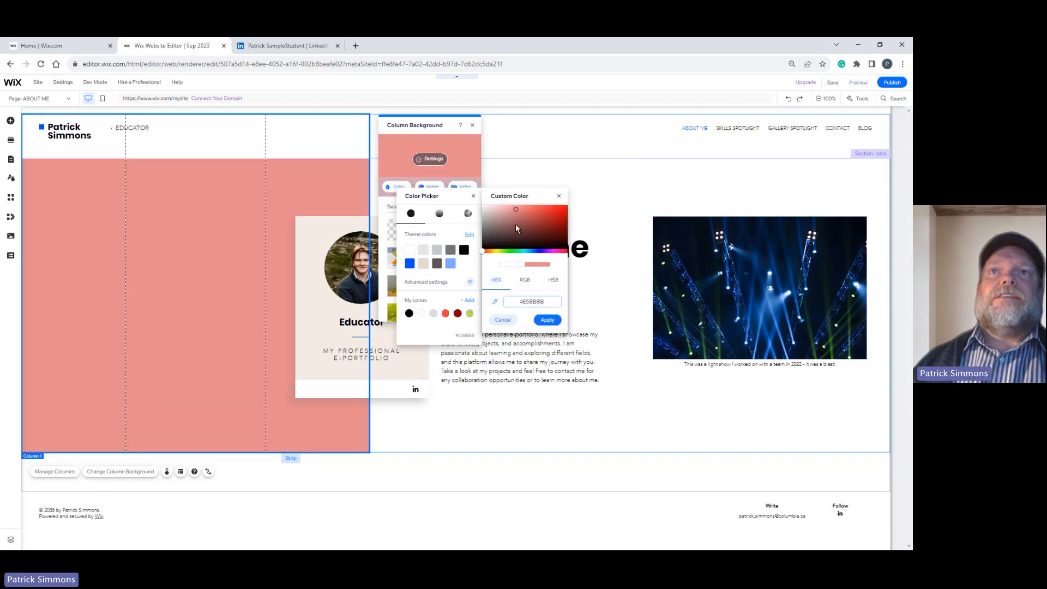
left_click(537, 251)
left_click(537, 212)
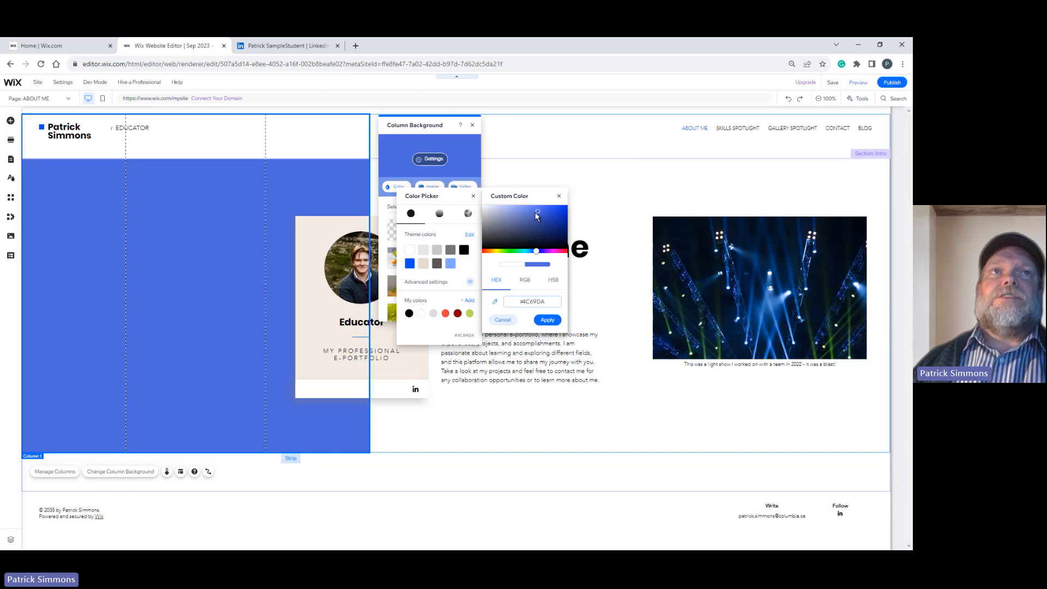
left_click(546, 320)
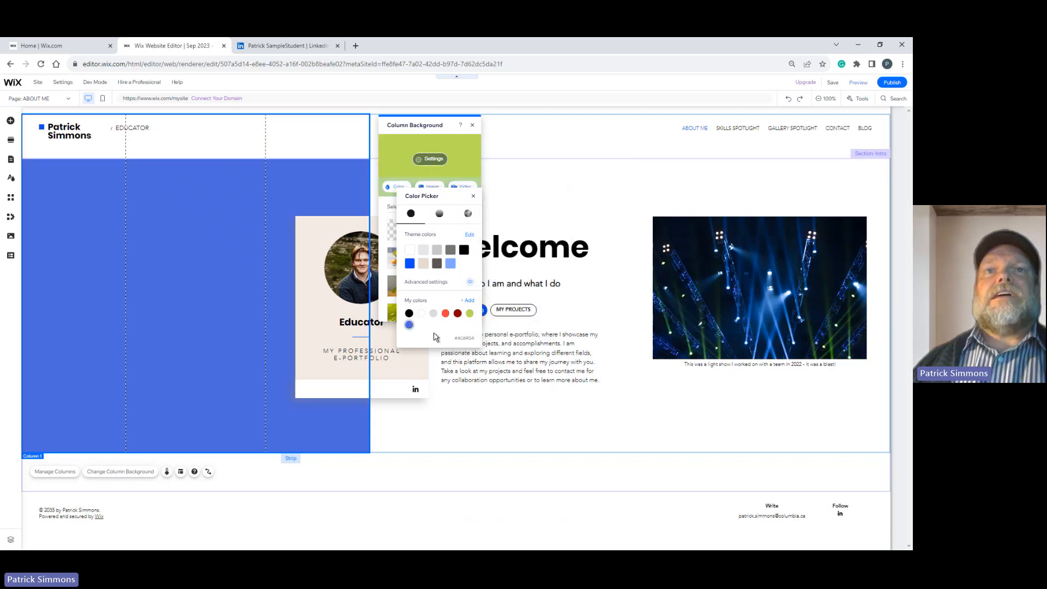
left_click(474, 129)
left_click(441, 423)
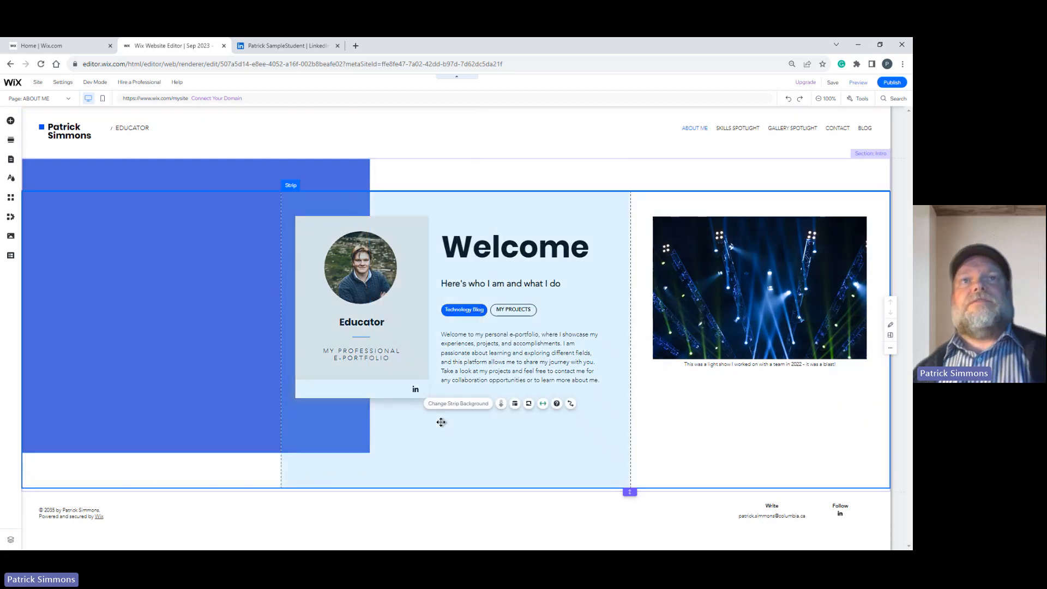